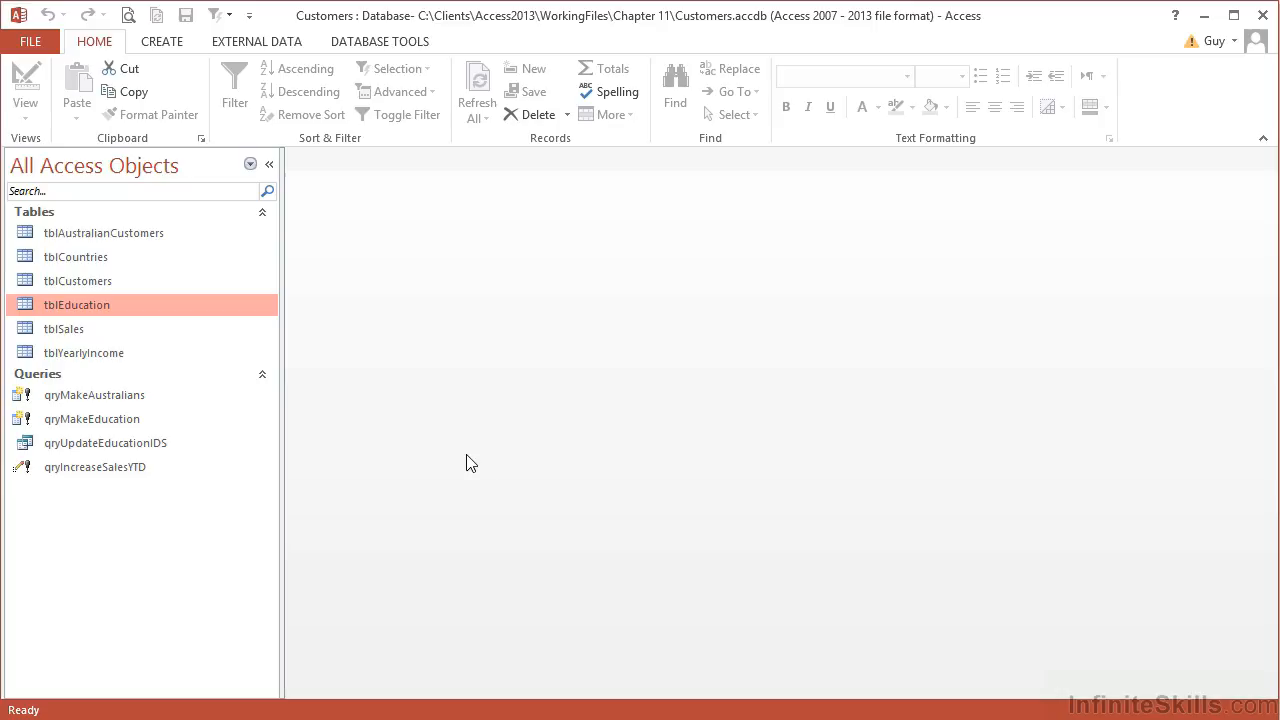
Start an Excel spreadsheet import and choose salesData.xlsx from C:\Clients\Access2013\WorkingFiles\Chapter 11 as the source file.
click(252, 45)
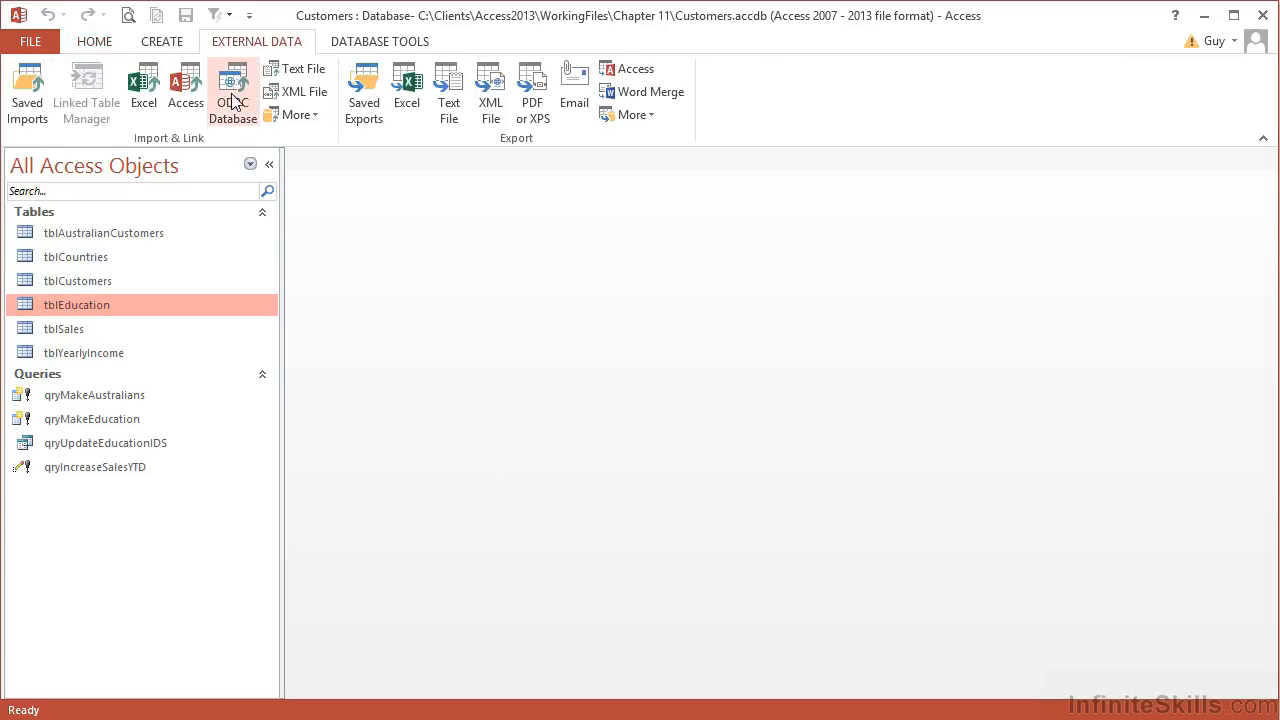
click(146, 100)
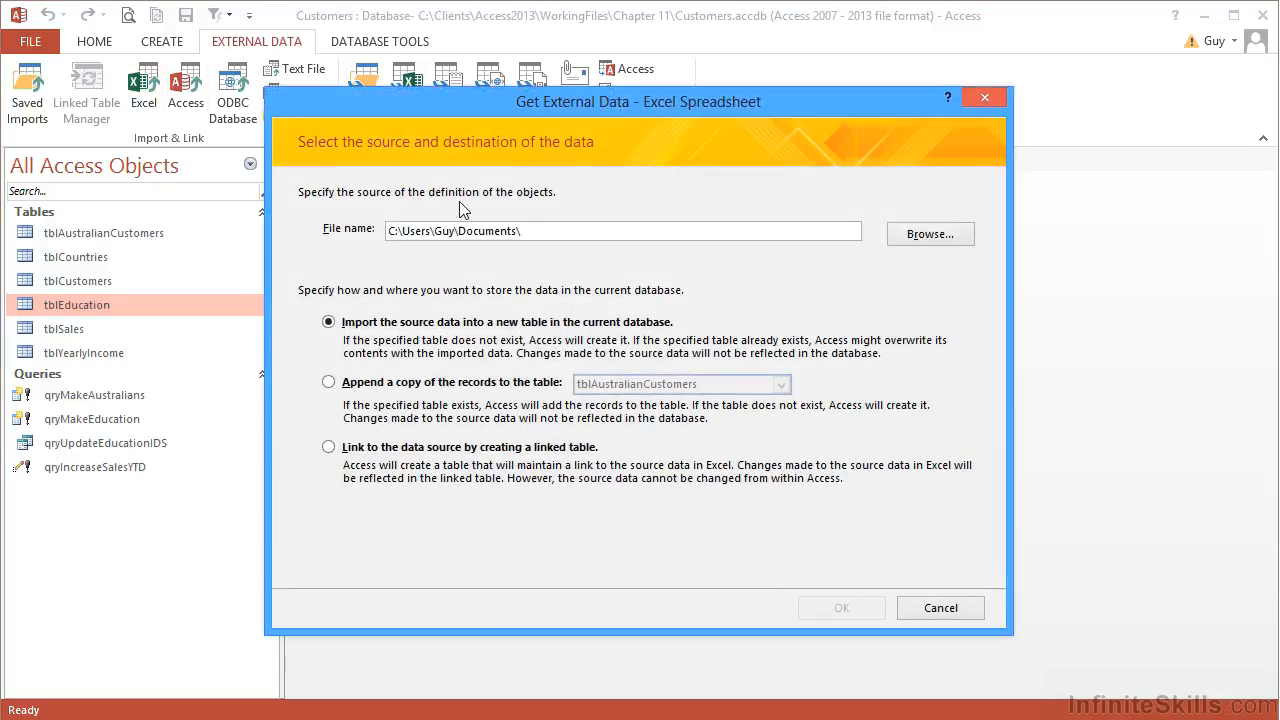
click(926, 236)
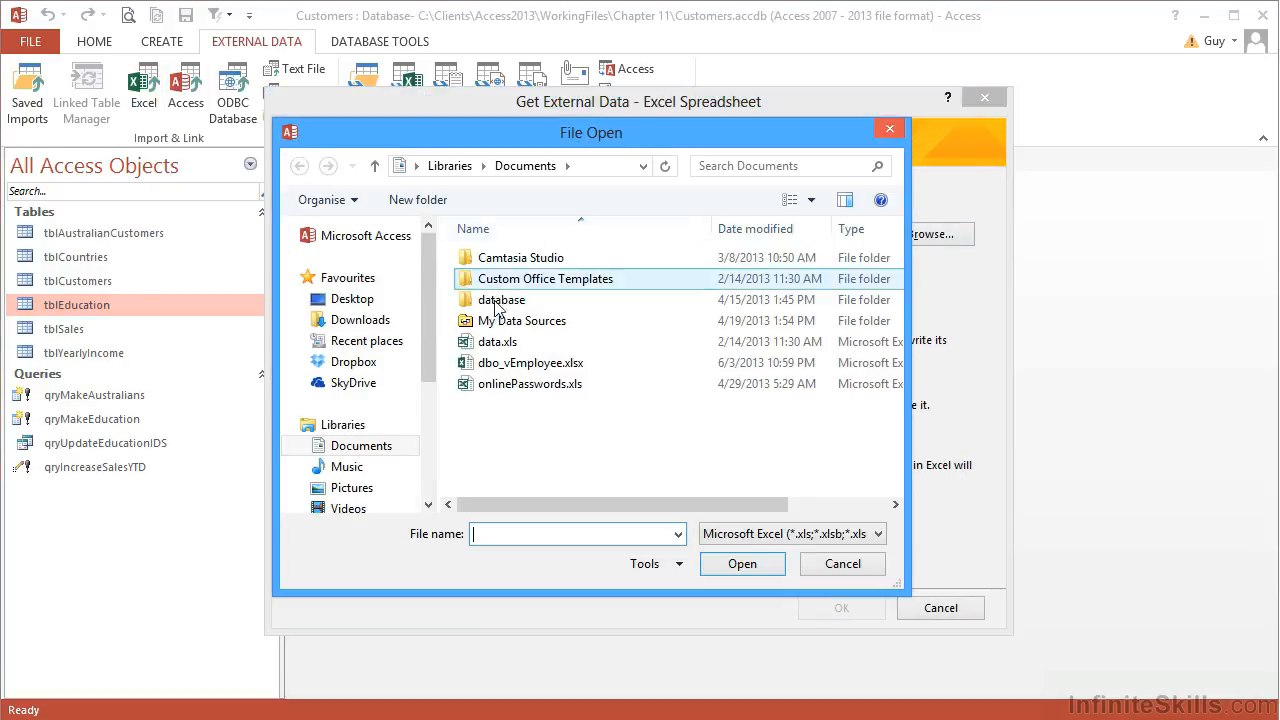
click(429, 404)
click(410, 398)
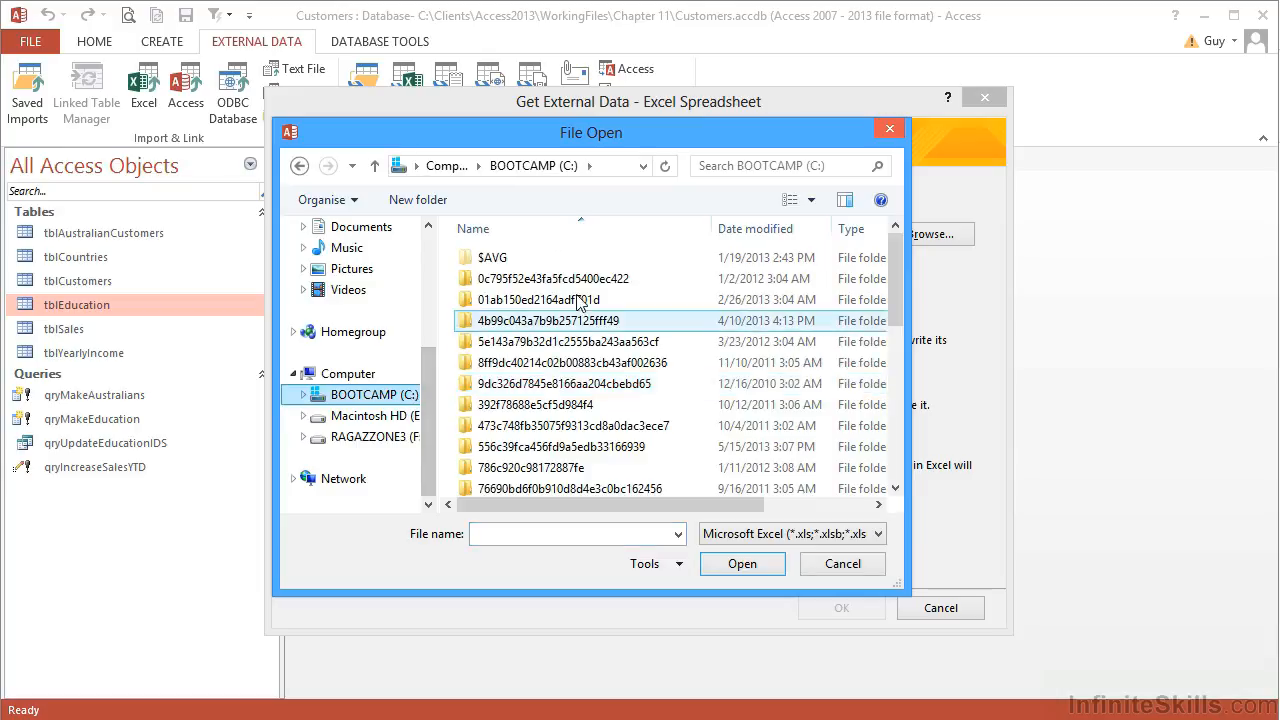
scroll(500, 300, down, 5)
double_click(490, 278)
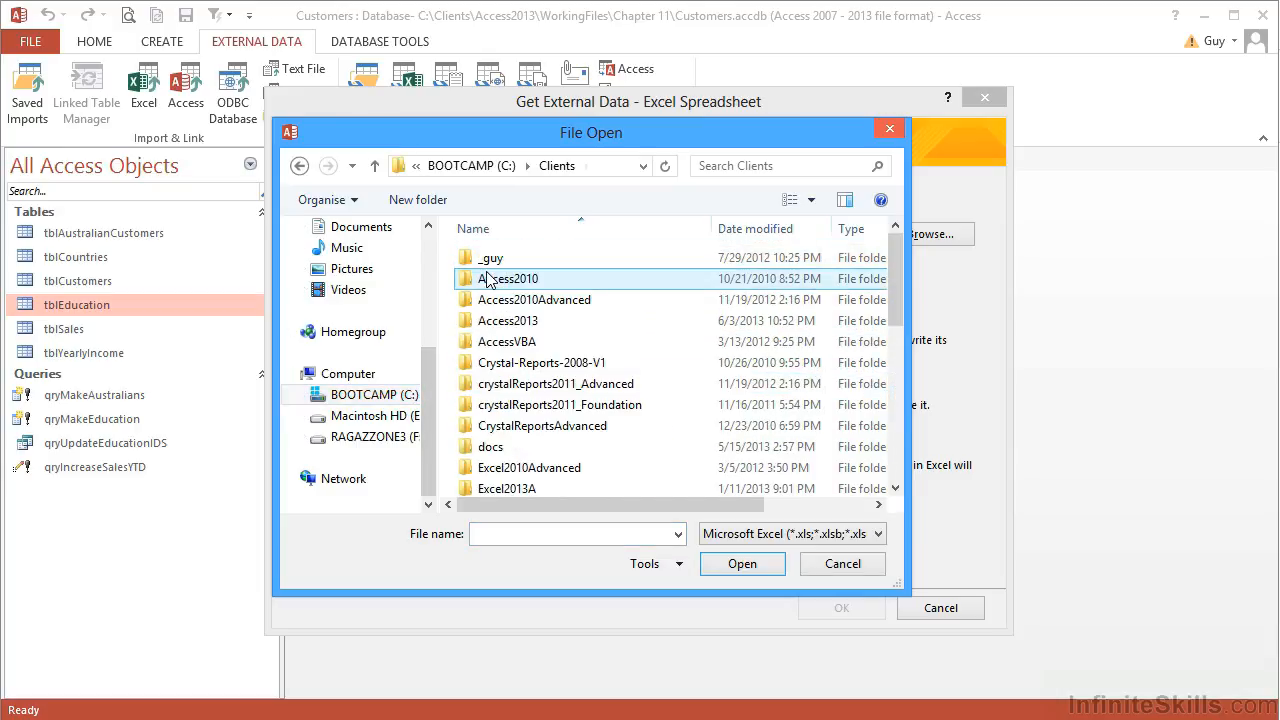
double_click(497, 320)
double_click(497, 346)
double_click(506, 467)
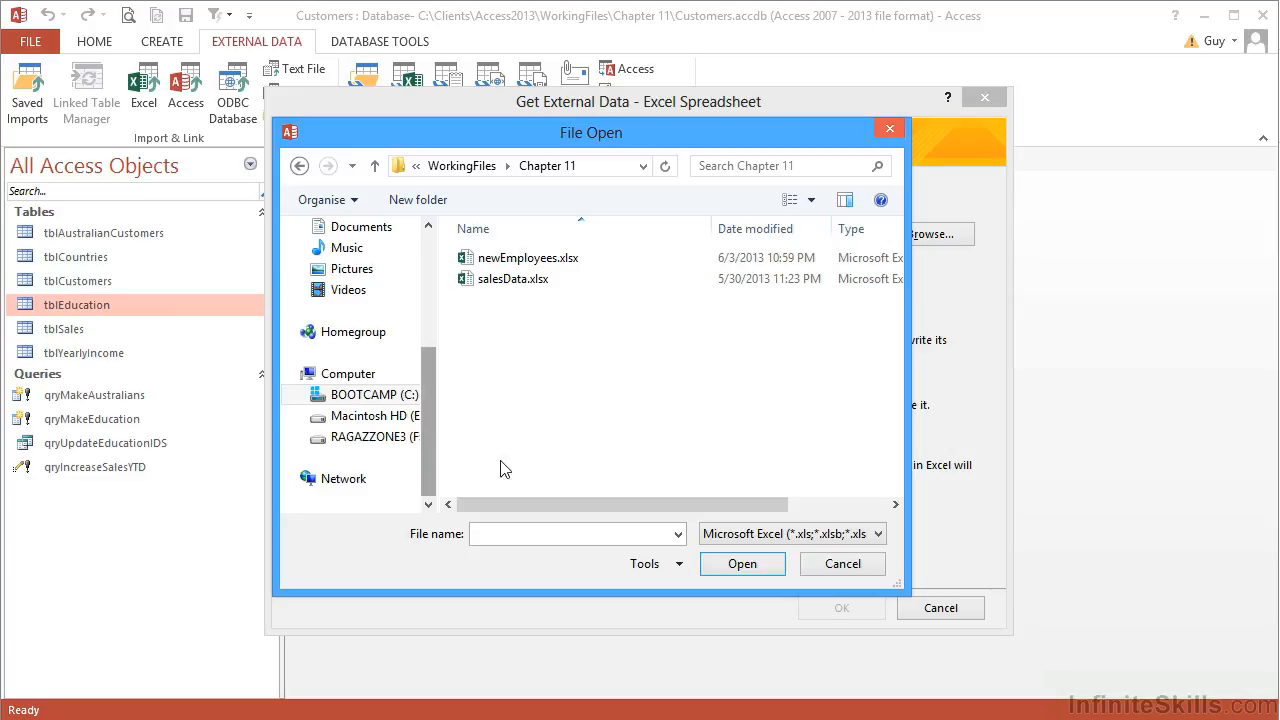
click(507, 282)
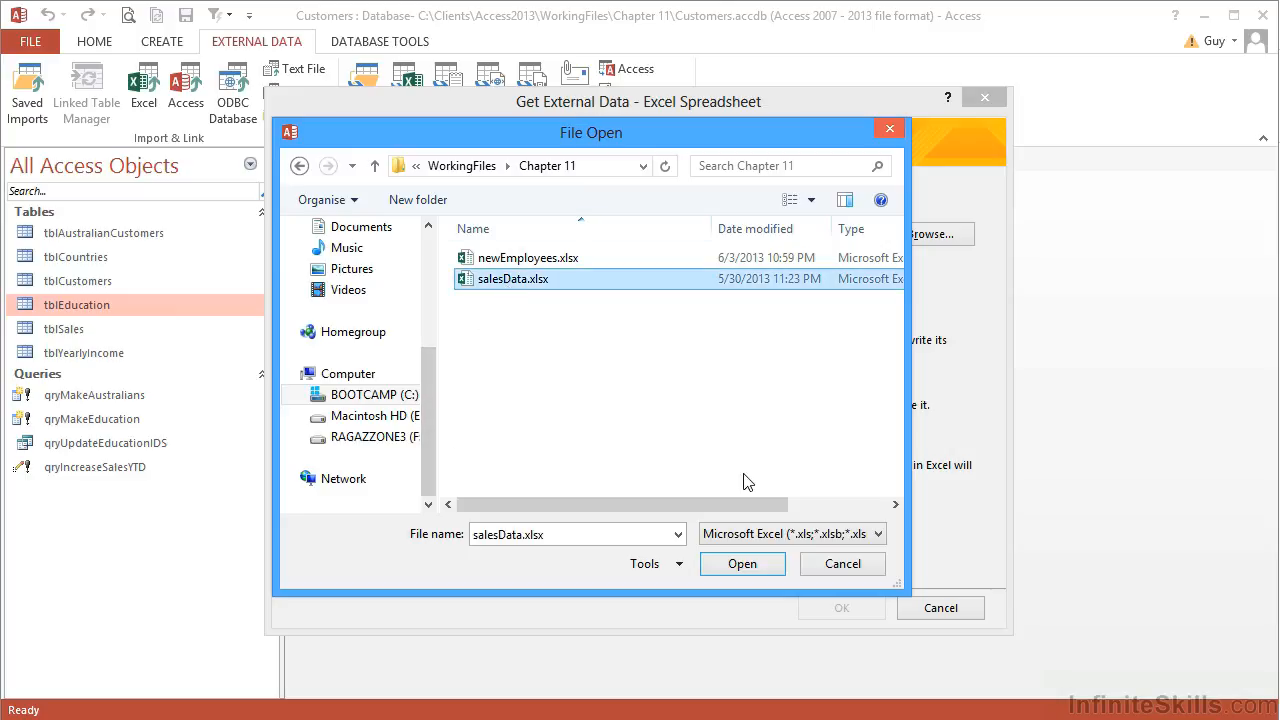
click(755, 570)
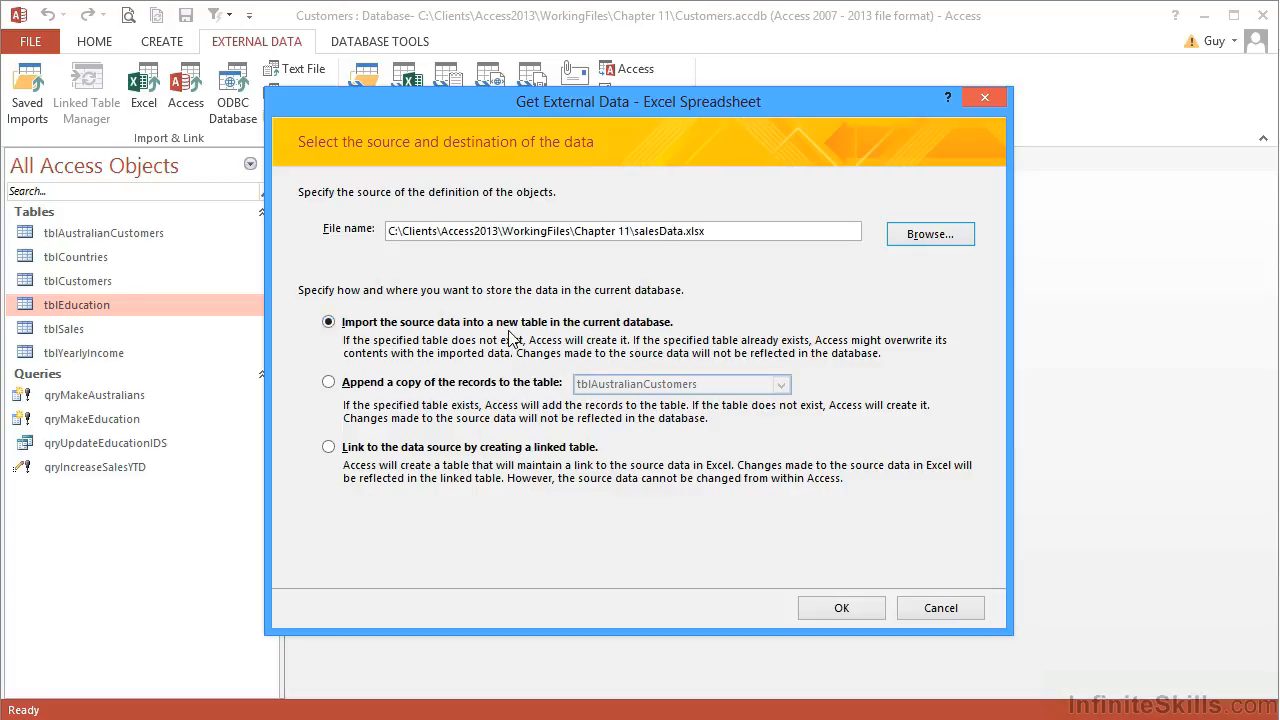
Import the source data into a new table, allow the import wizard to open, and use the first row as column headings.
click(848, 608)
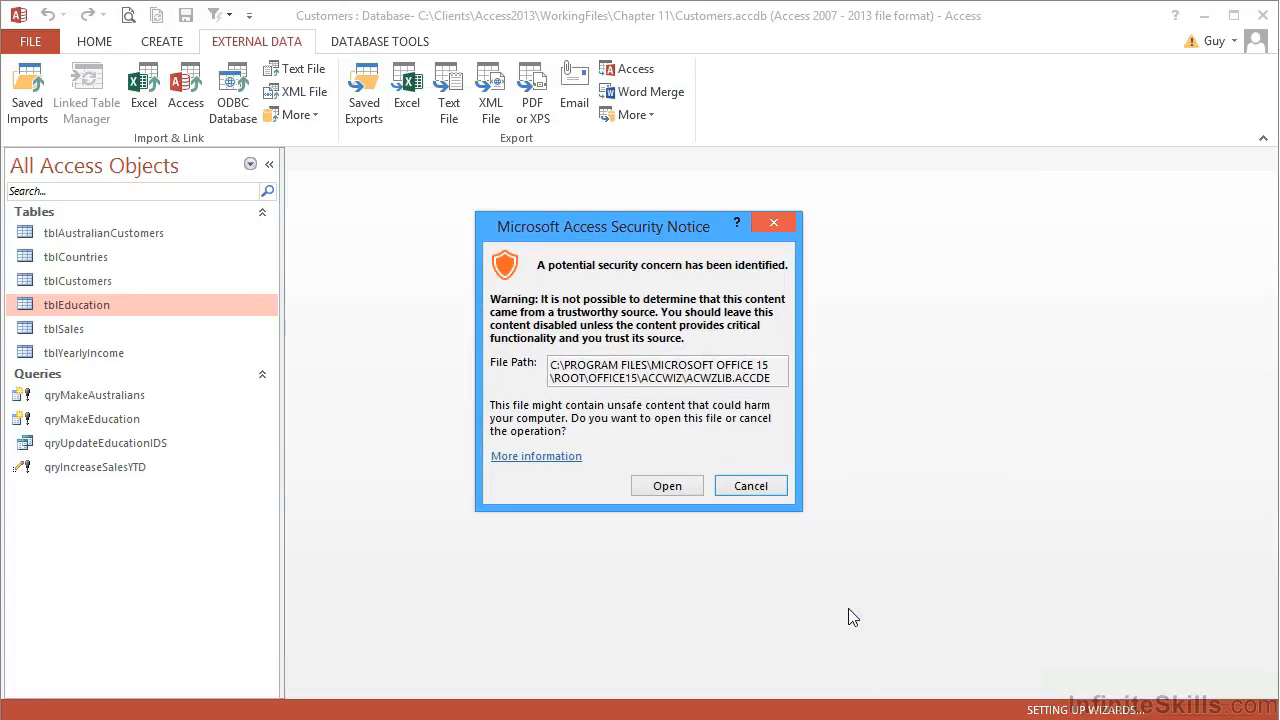
click(681, 487)
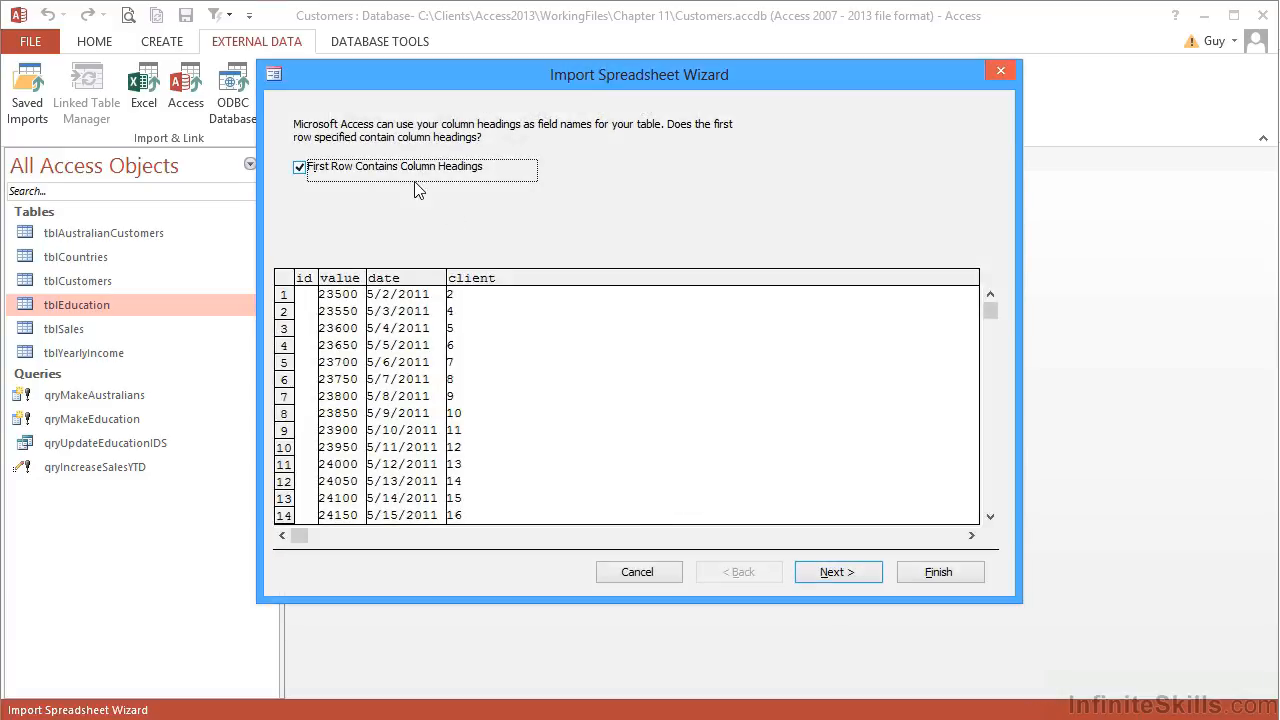
click(835, 580)
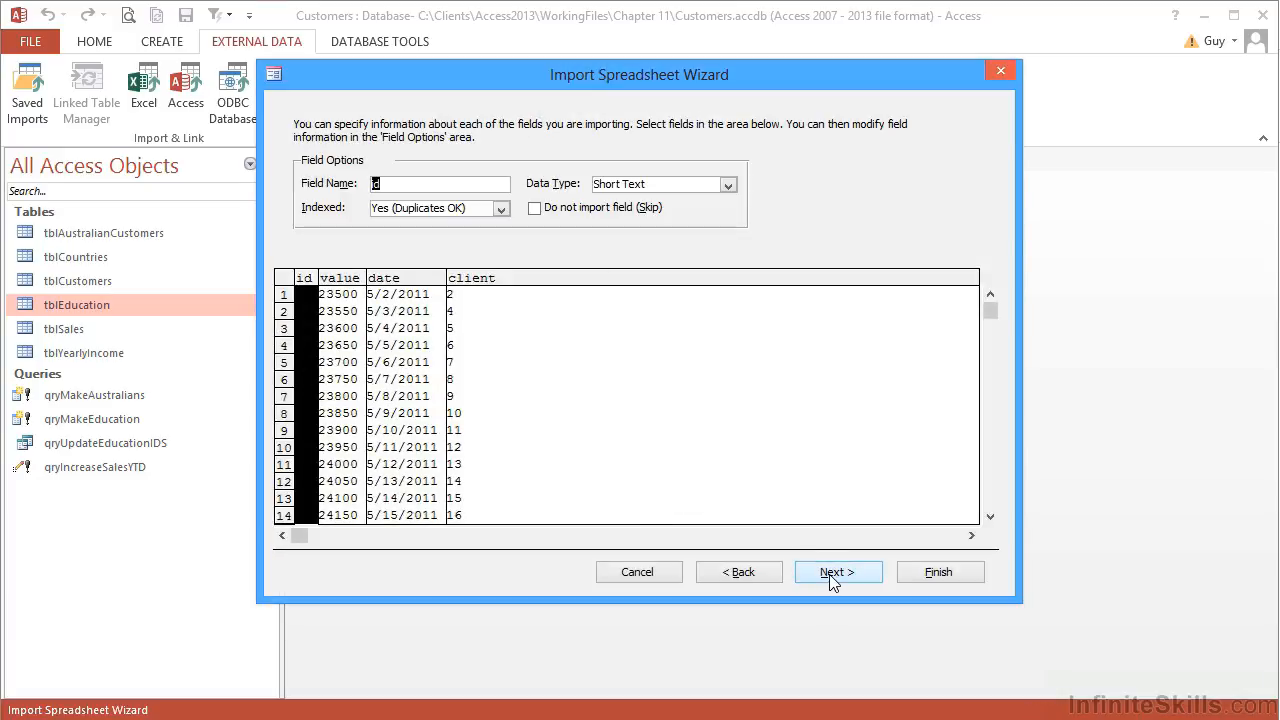
Review the field options of the value, date, client and id columns, and exclude the id field from the import.
click(352, 290)
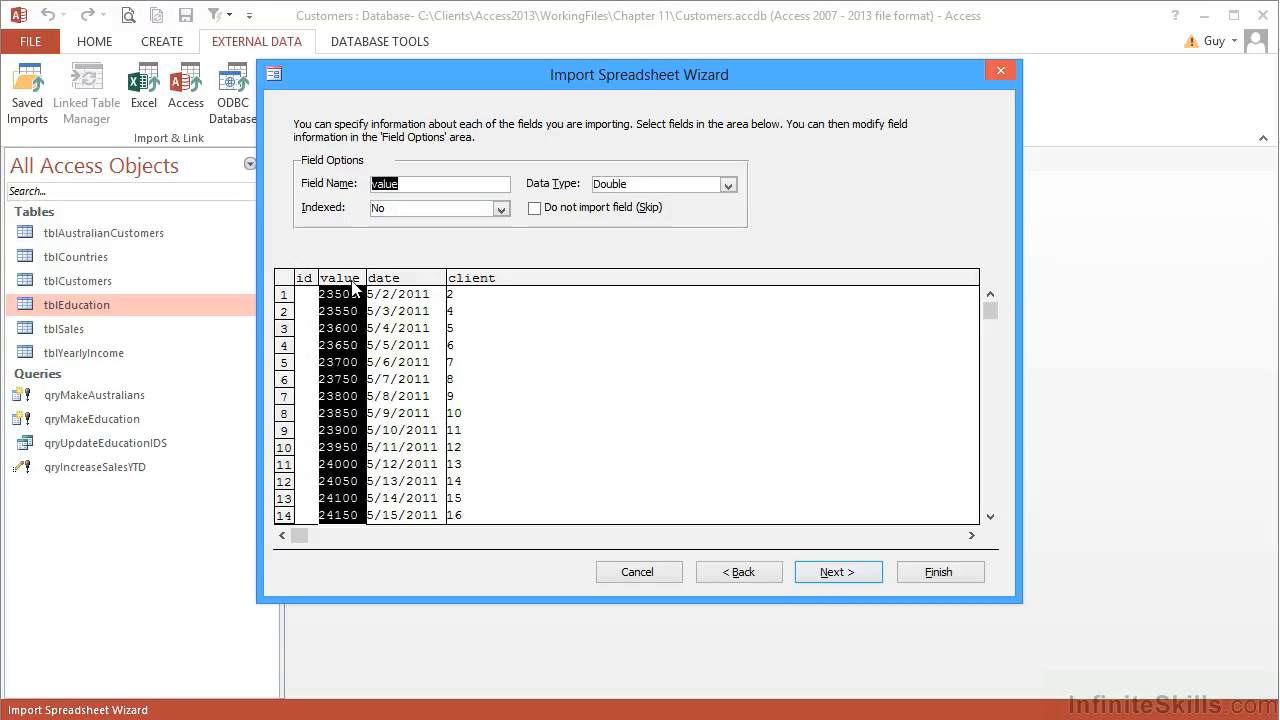
click(410, 284)
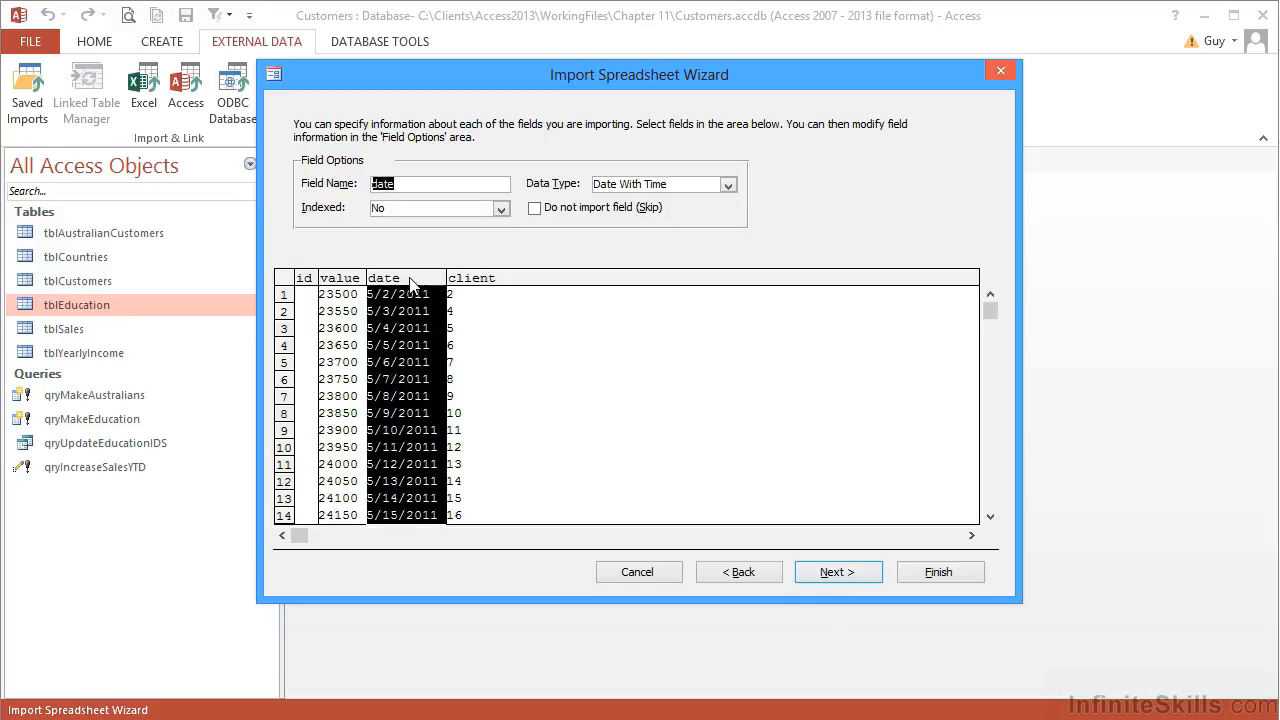
click(457, 285)
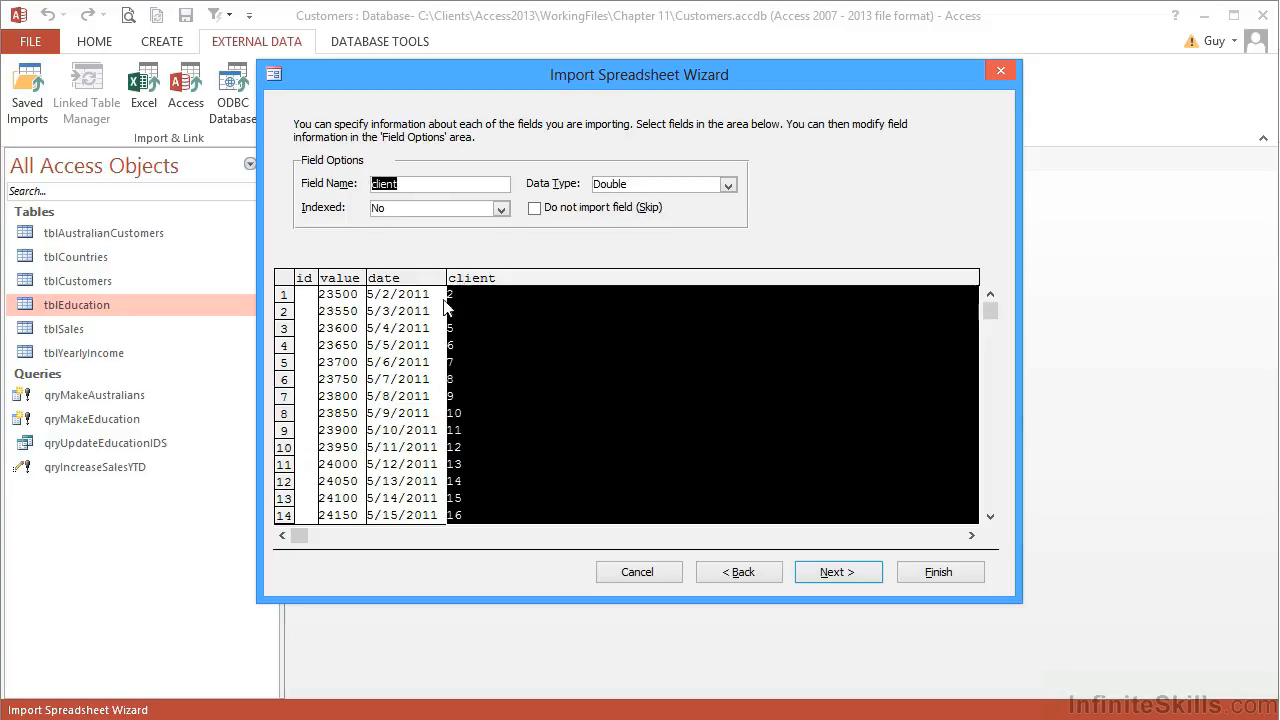
click(309, 284)
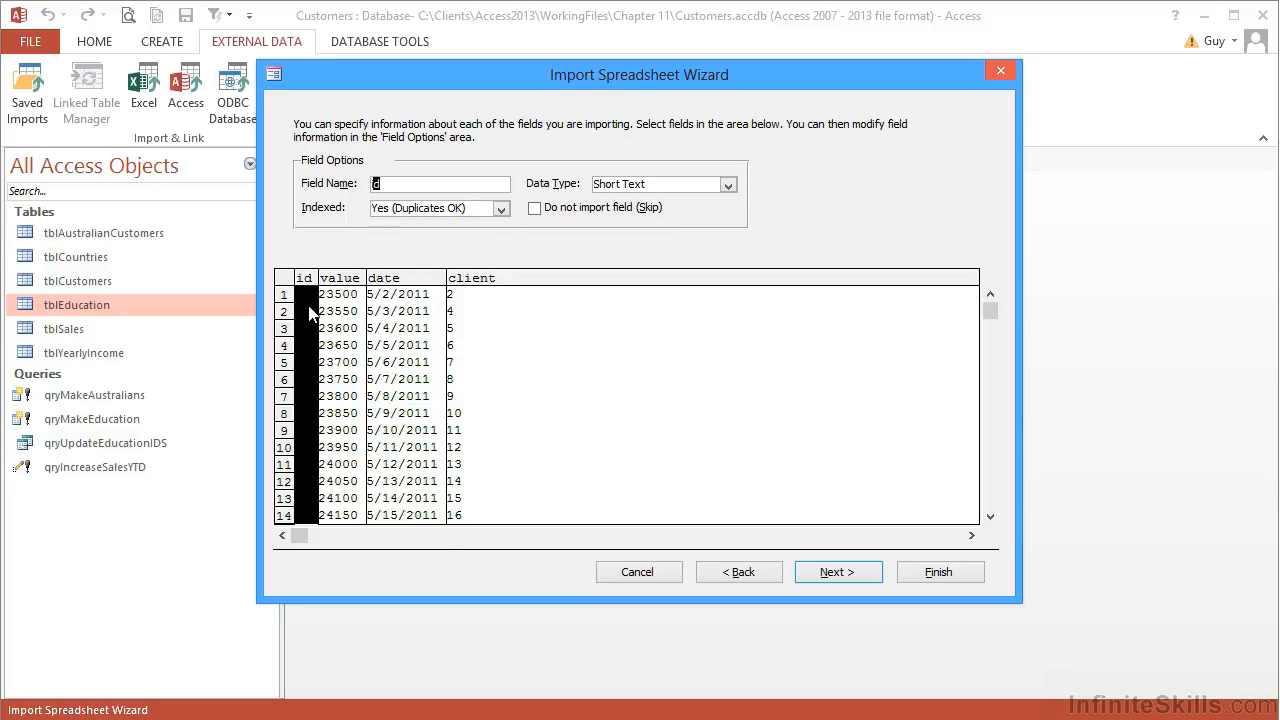
click(852, 578)
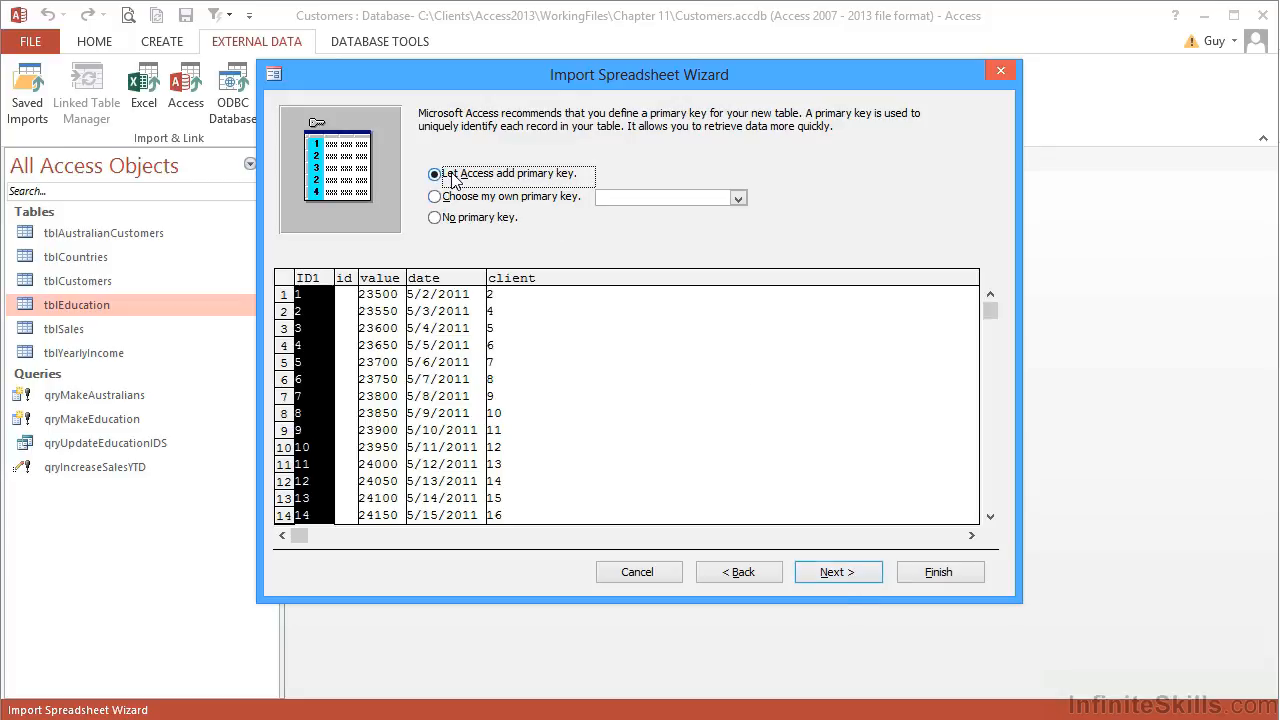
click(740, 574)
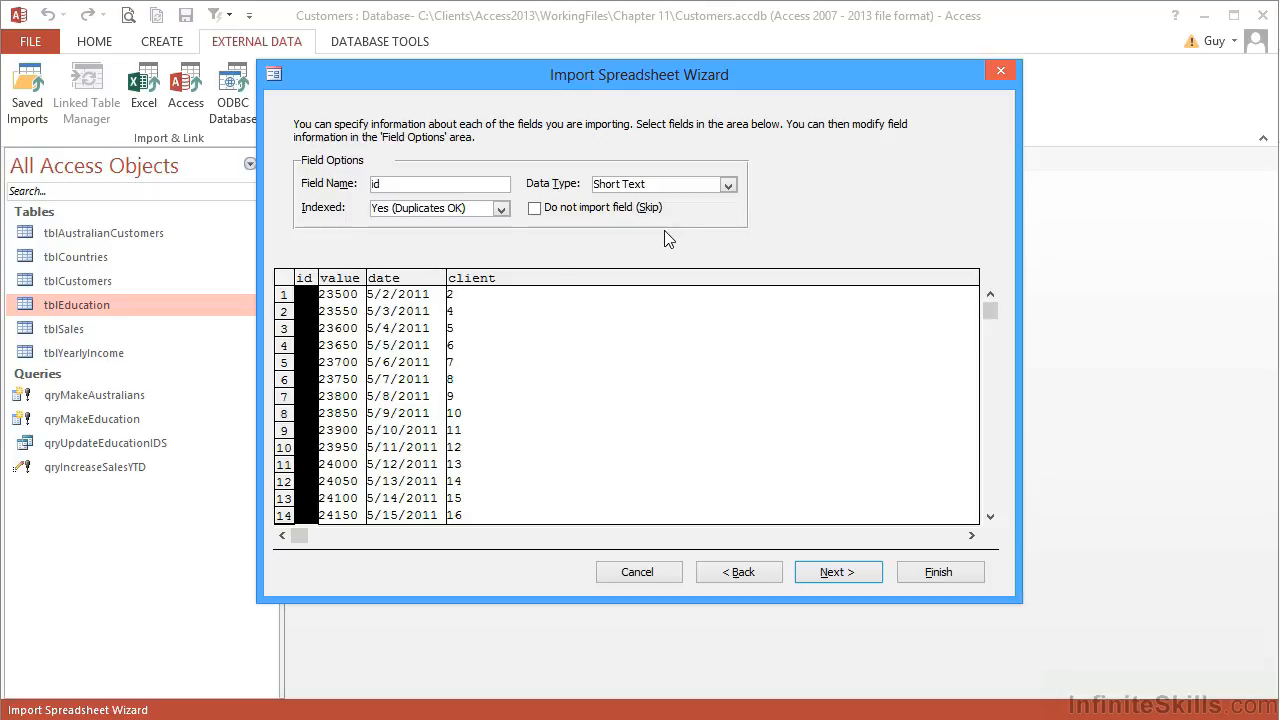
click(534, 210)
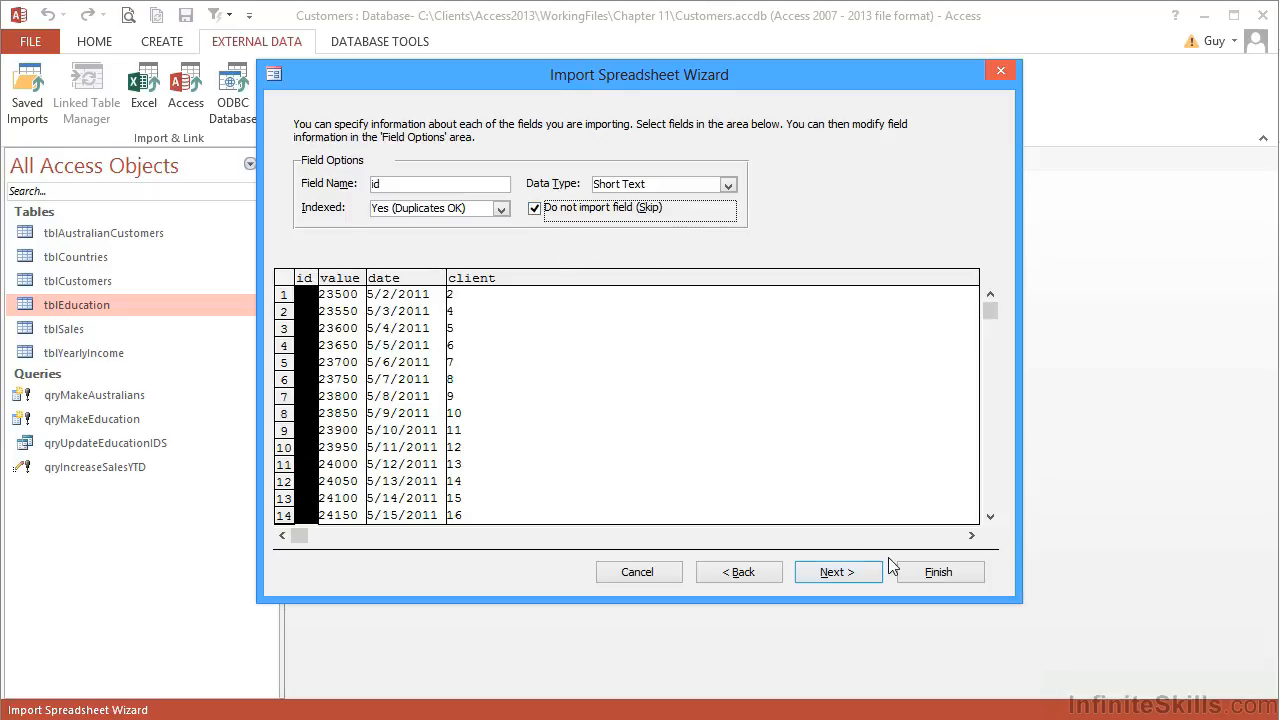
click(836, 575)
click(773, 580)
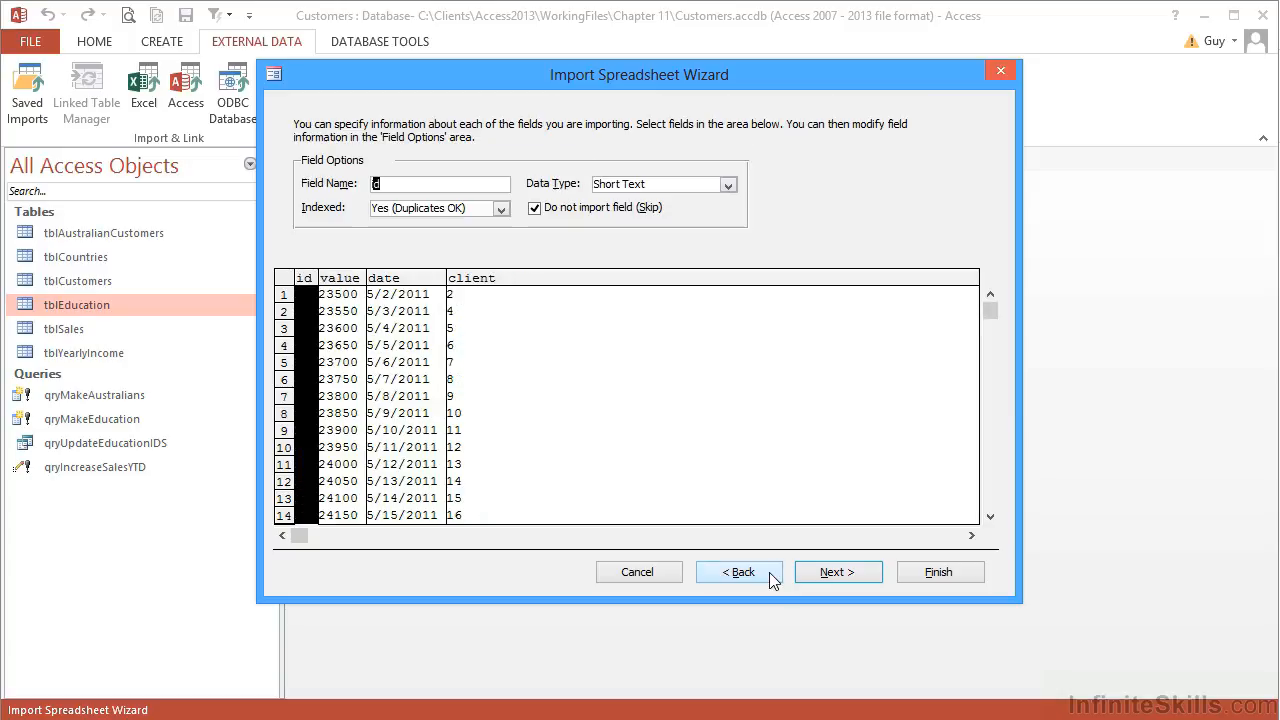
click(318, 278)
click(862, 562)
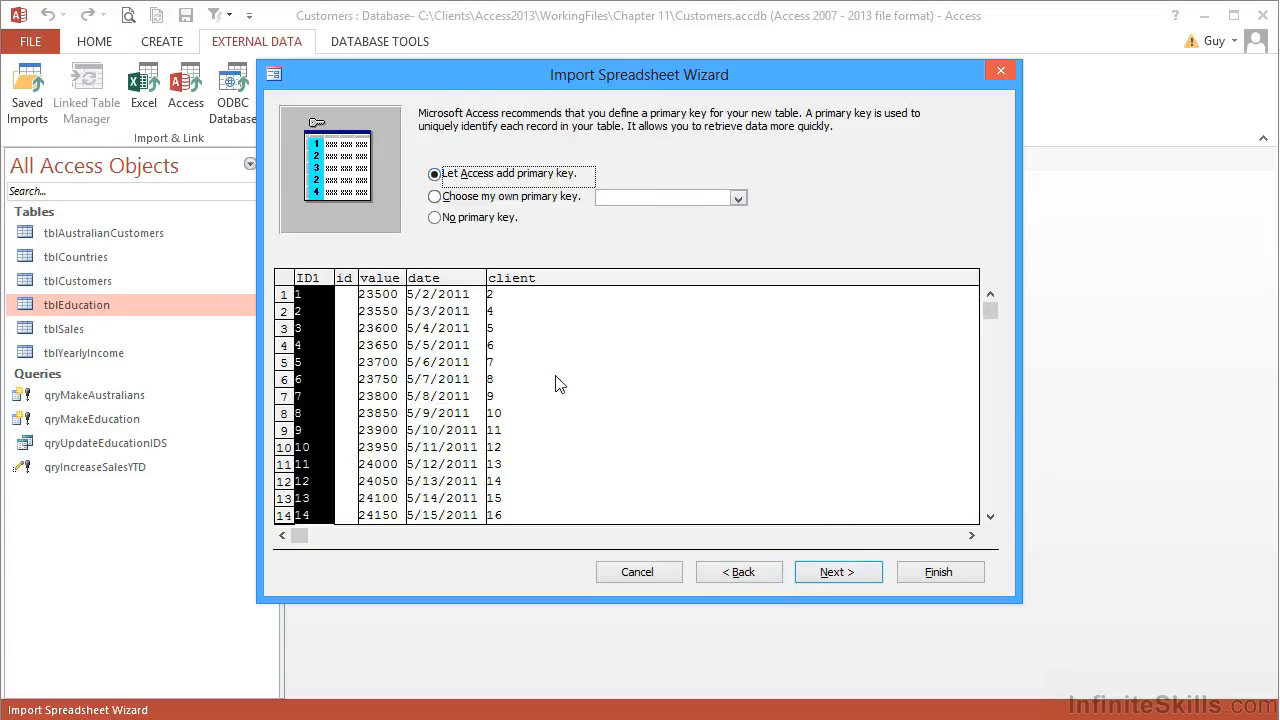
Finish importing into a table named Sales with an Access-added primary key, and check the imported records.
click(838, 573)
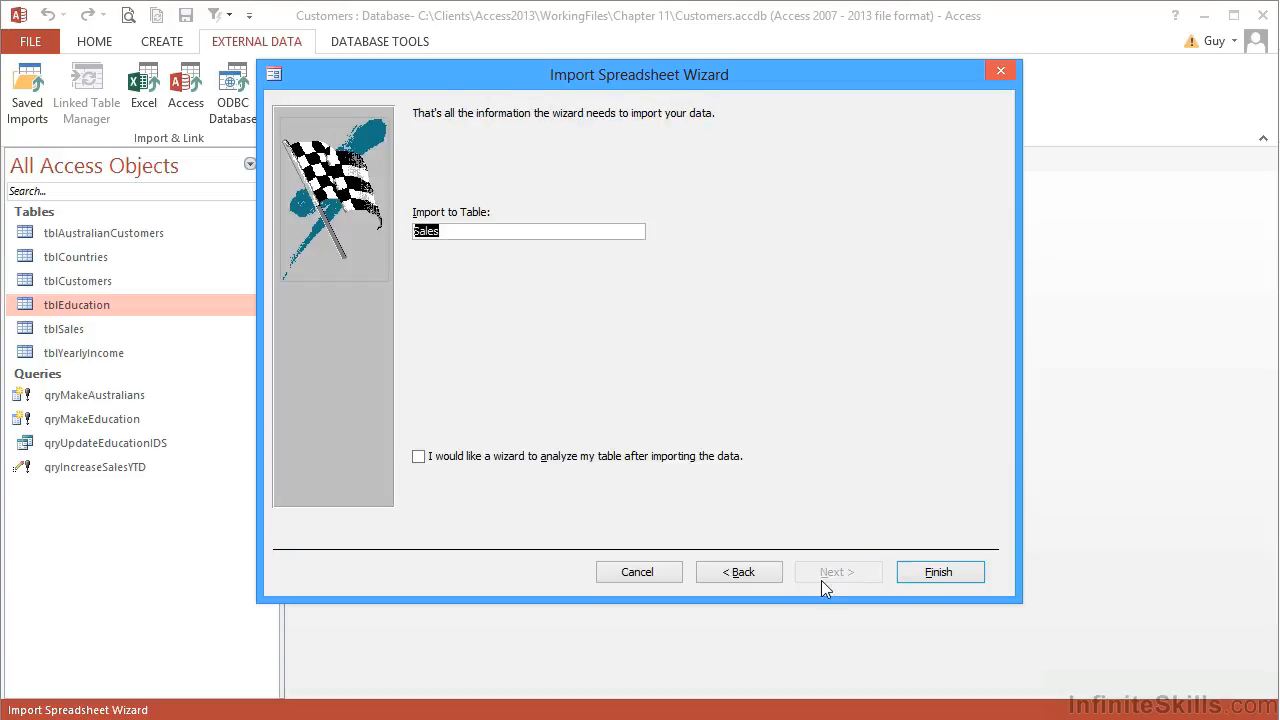
click(928, 575)
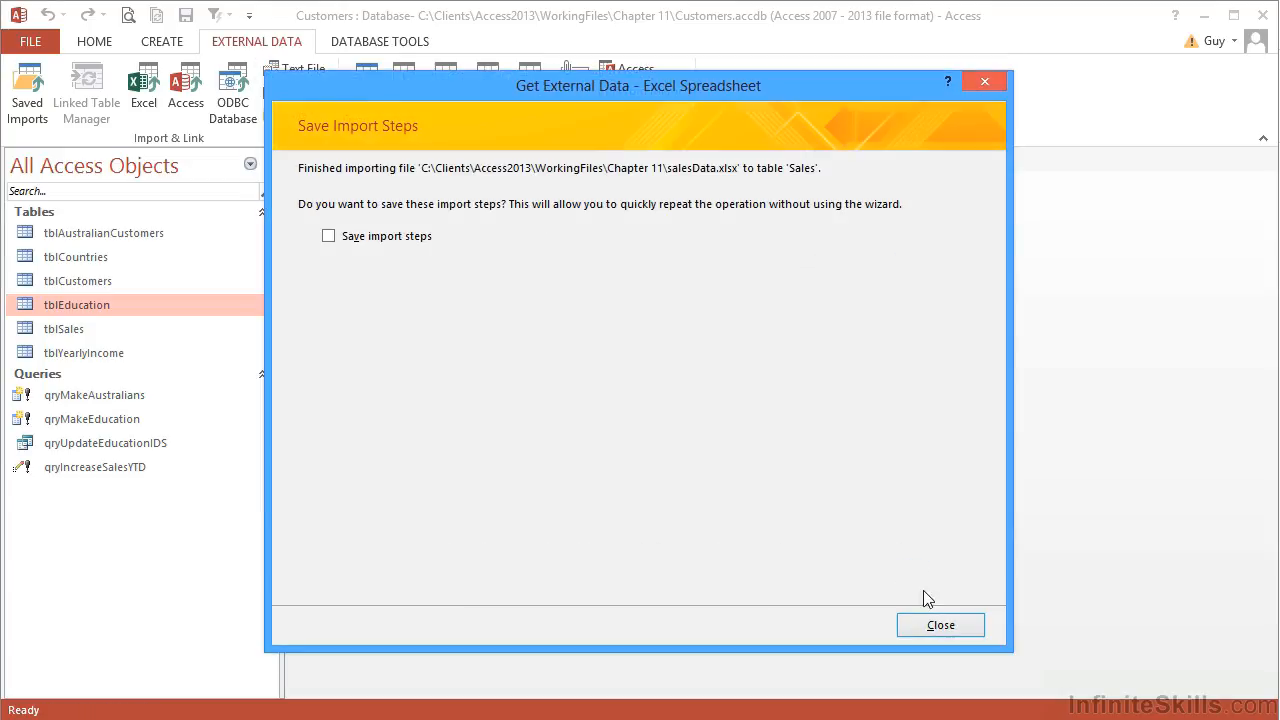
click(940, 623)
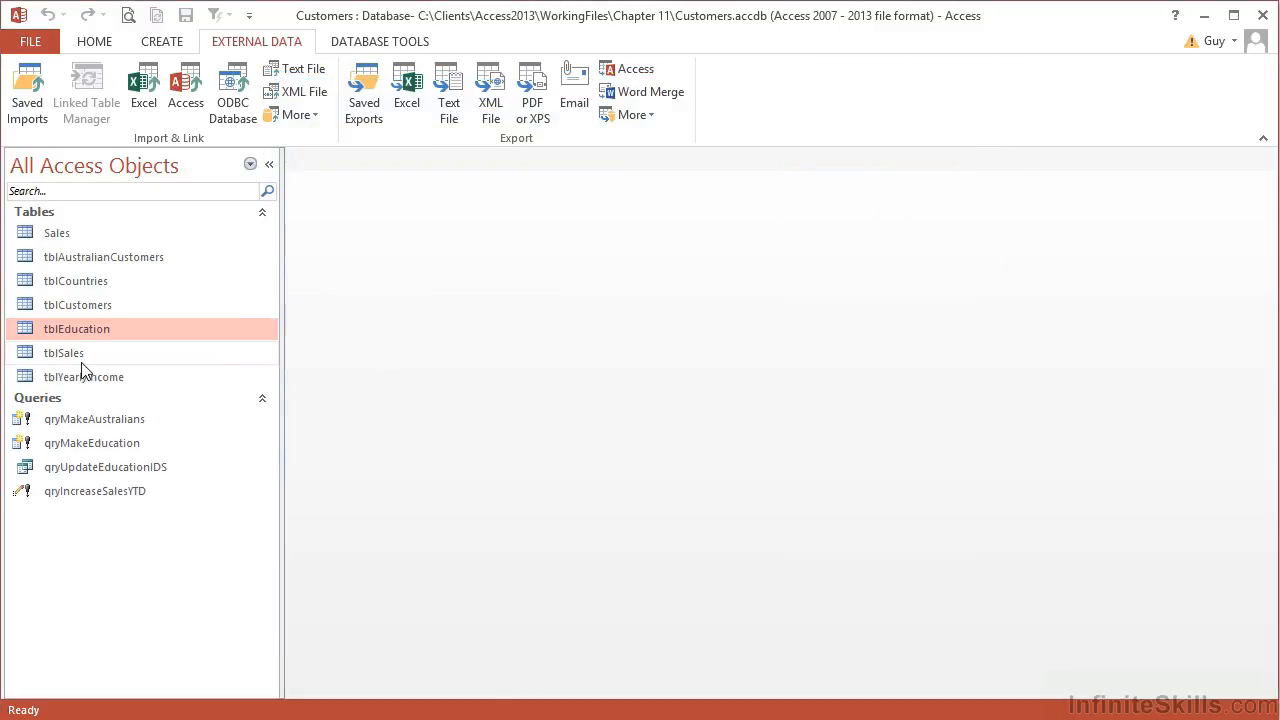
double_click(57, 232)
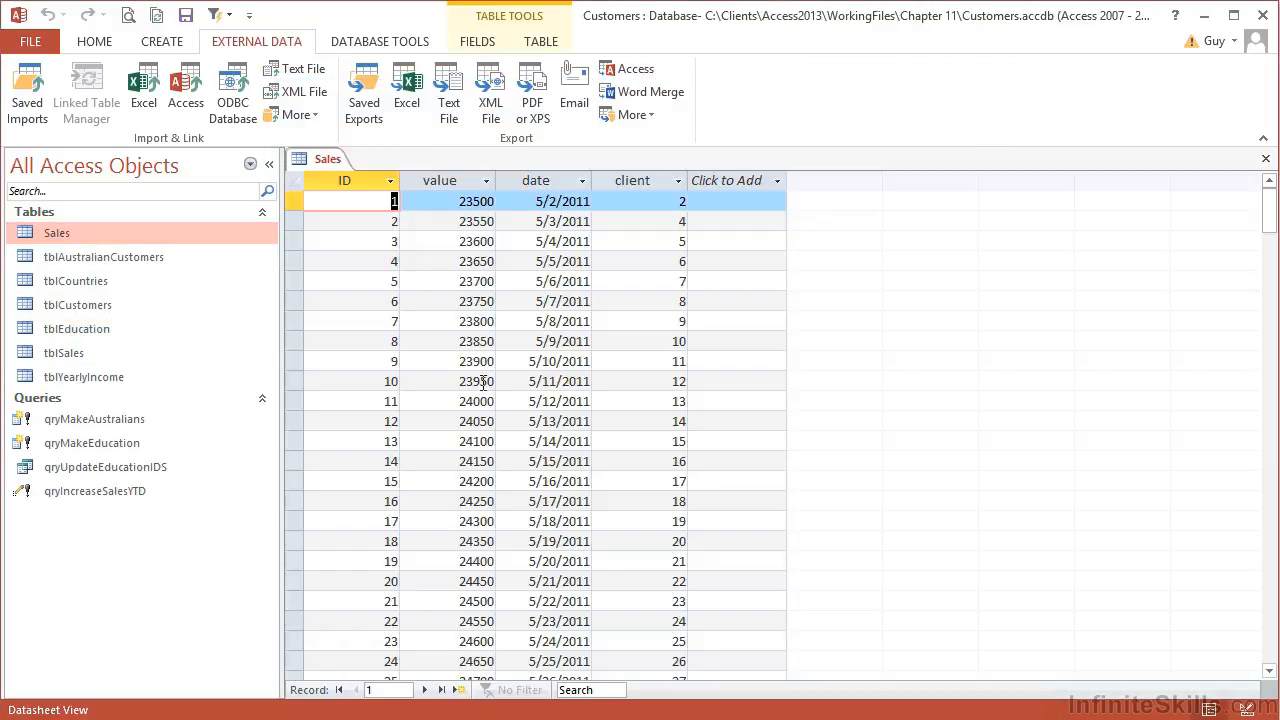
click(1265, 159)
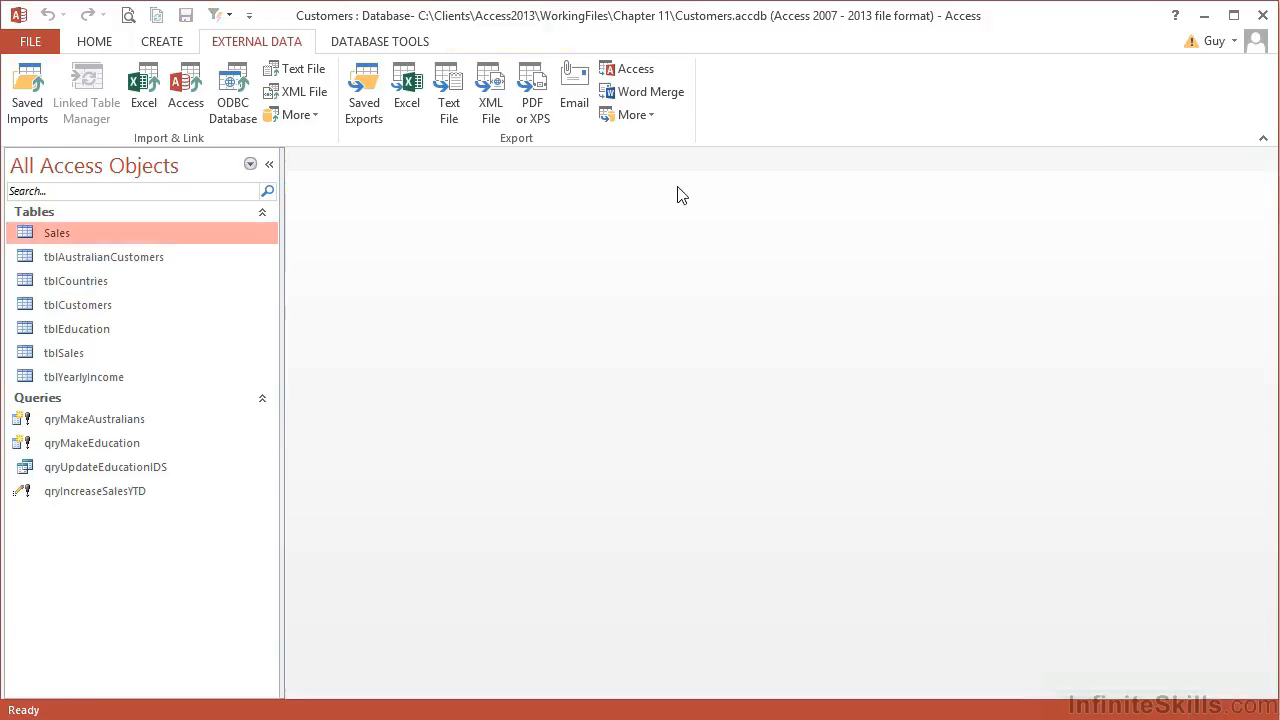
Start another Excel import with newEmployees.xlsx from the Chapter 11 folder as the source for a new table.
click(141, 97)
click(920, 240)
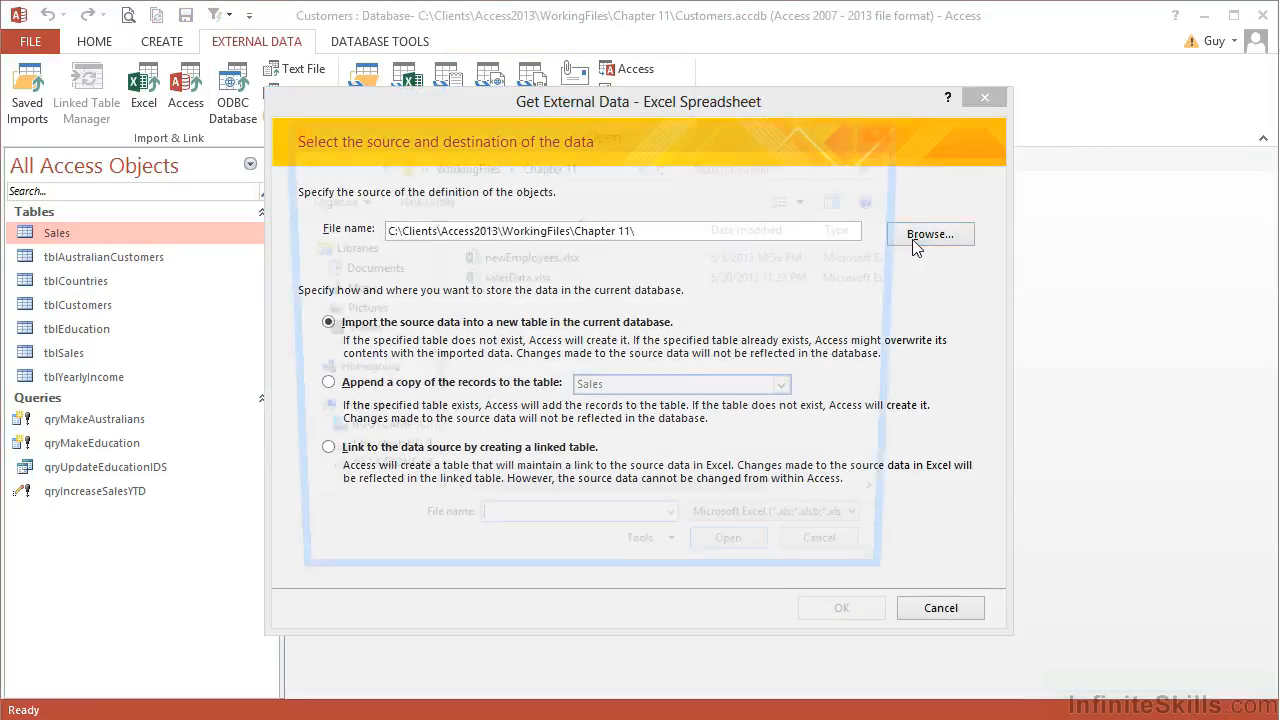
click(525, 260)
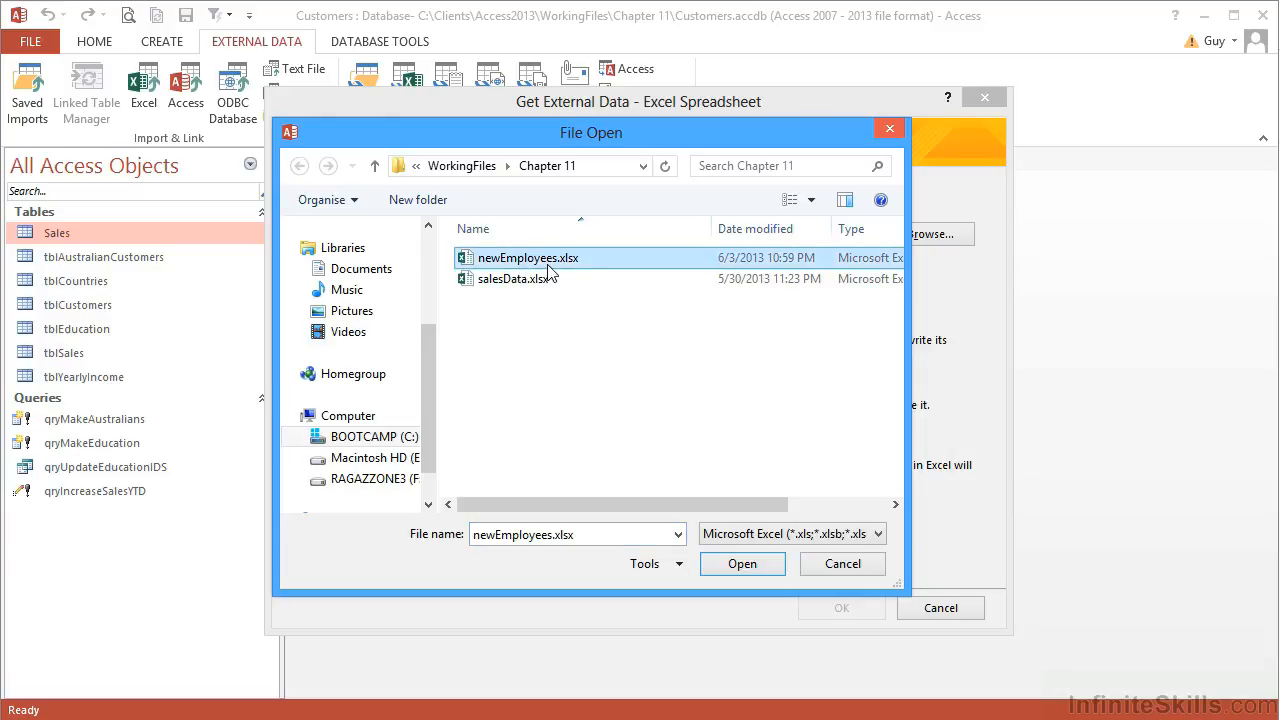
double_click(547, 264)
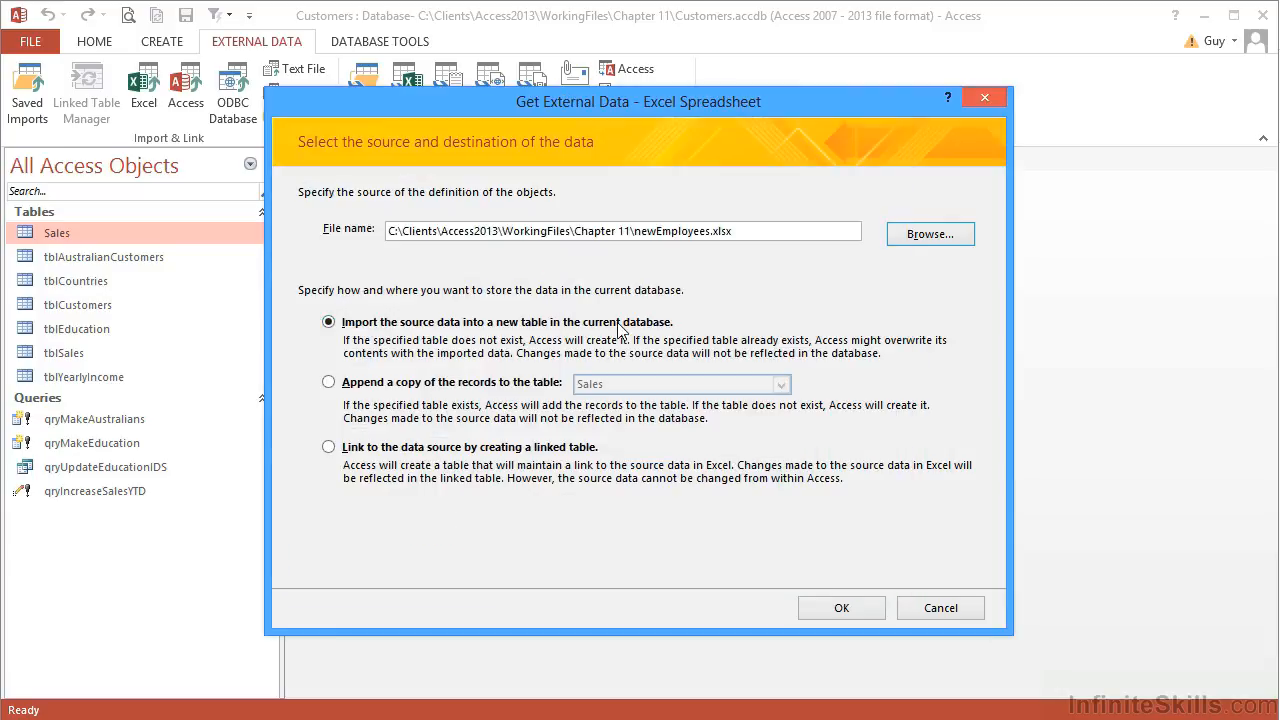
click(845, 608)
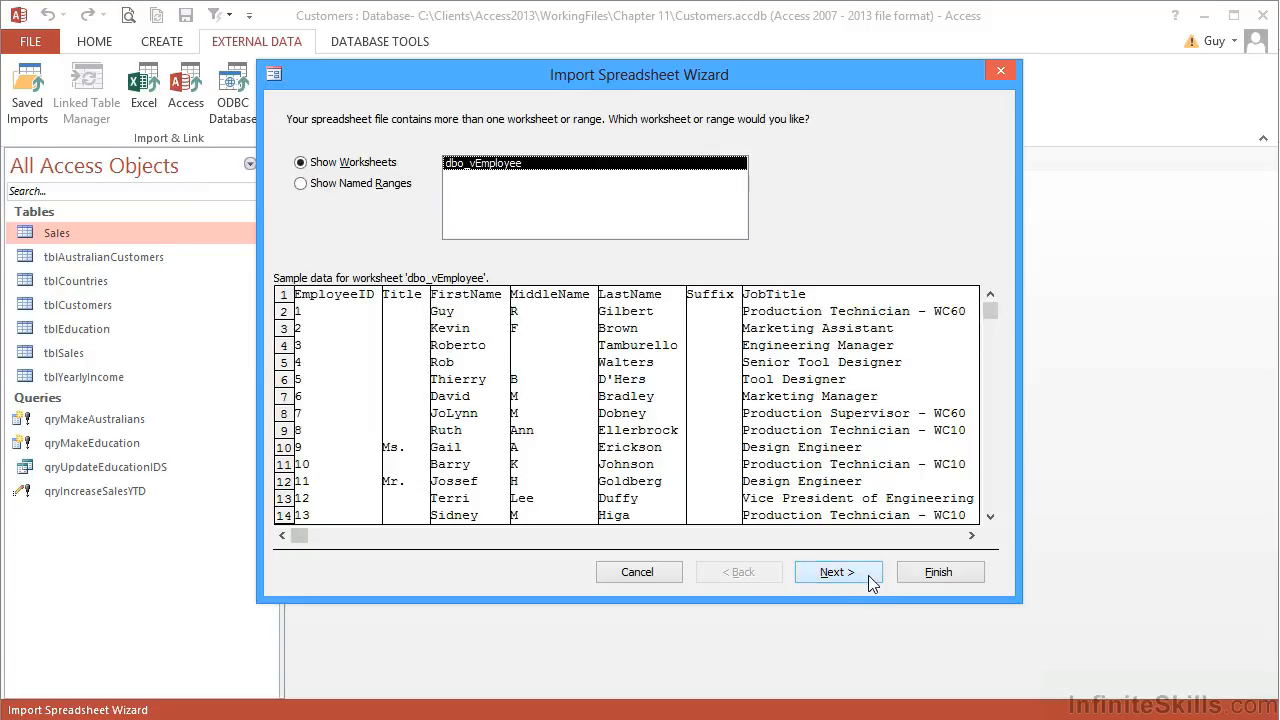
Use the dbo_vEmployee worksheet and treat its first row as column headings.
click(838, 572)
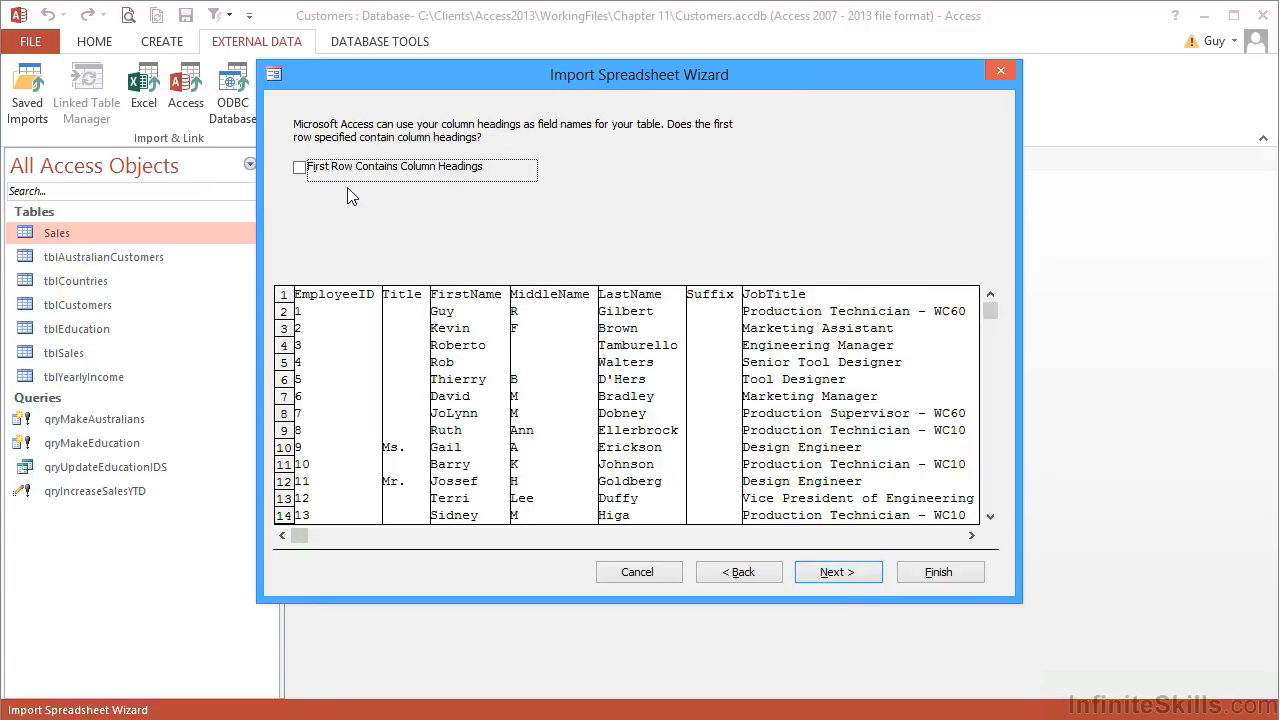
click(348, 176)
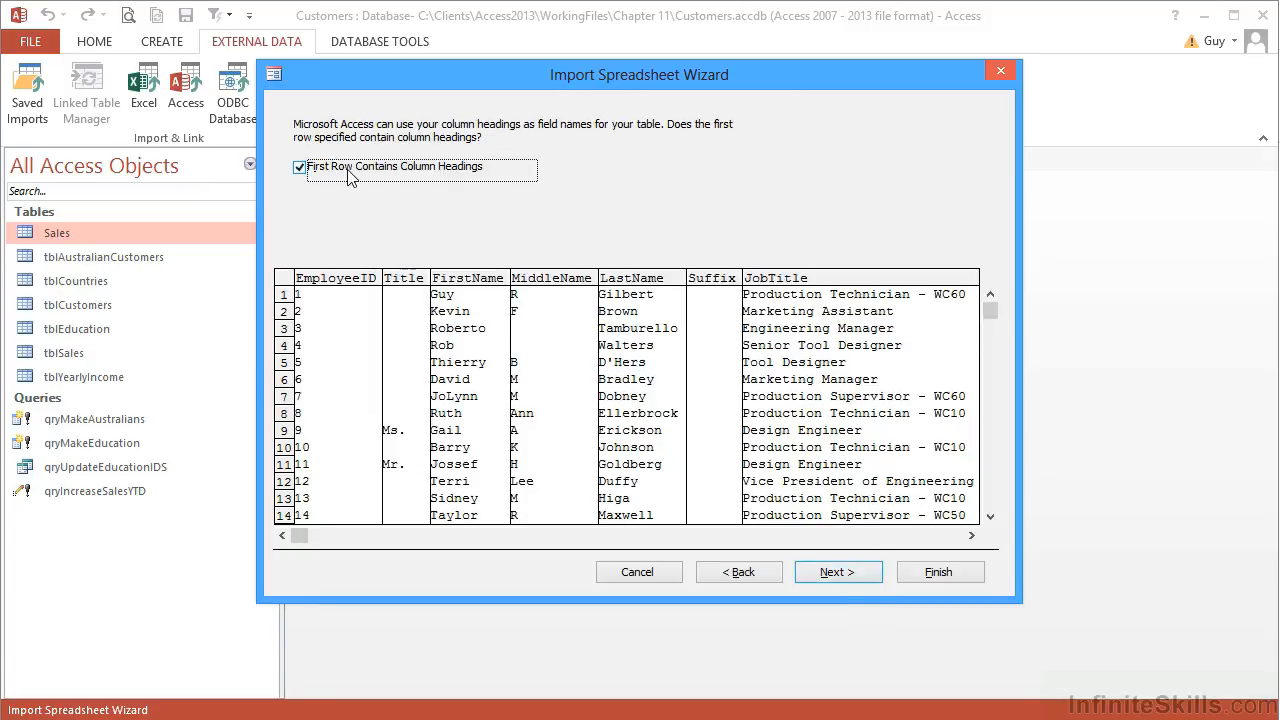
click(848, 577)
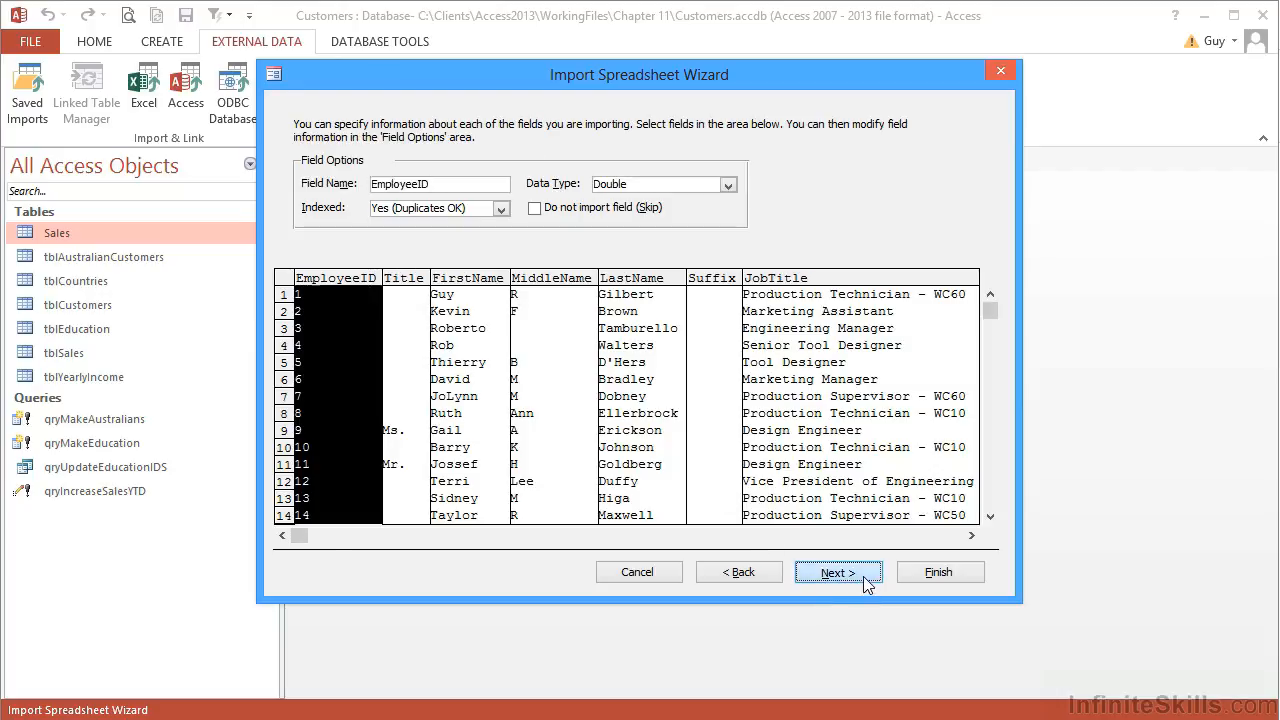
Keep the default field options and set EmployeeID as the primary key of the imported employee table.
click(855, 580)
click(500, 197)
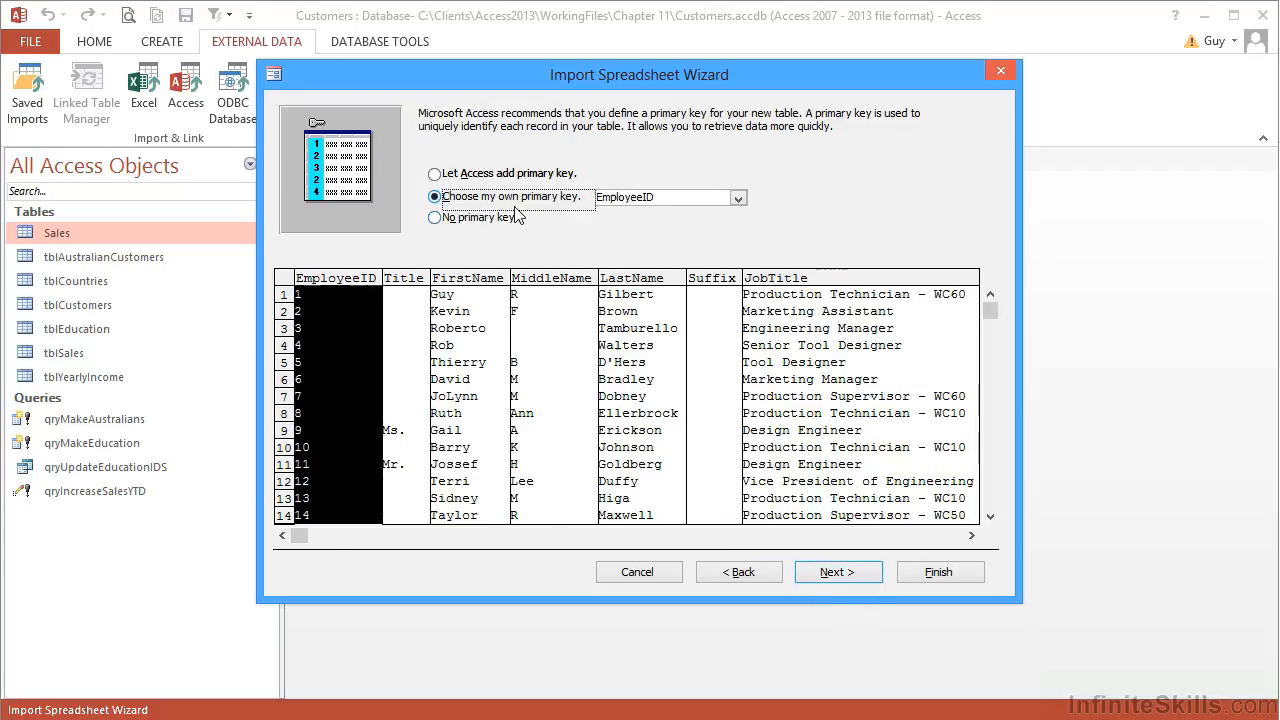
click(738, 198)
click(665, 215)
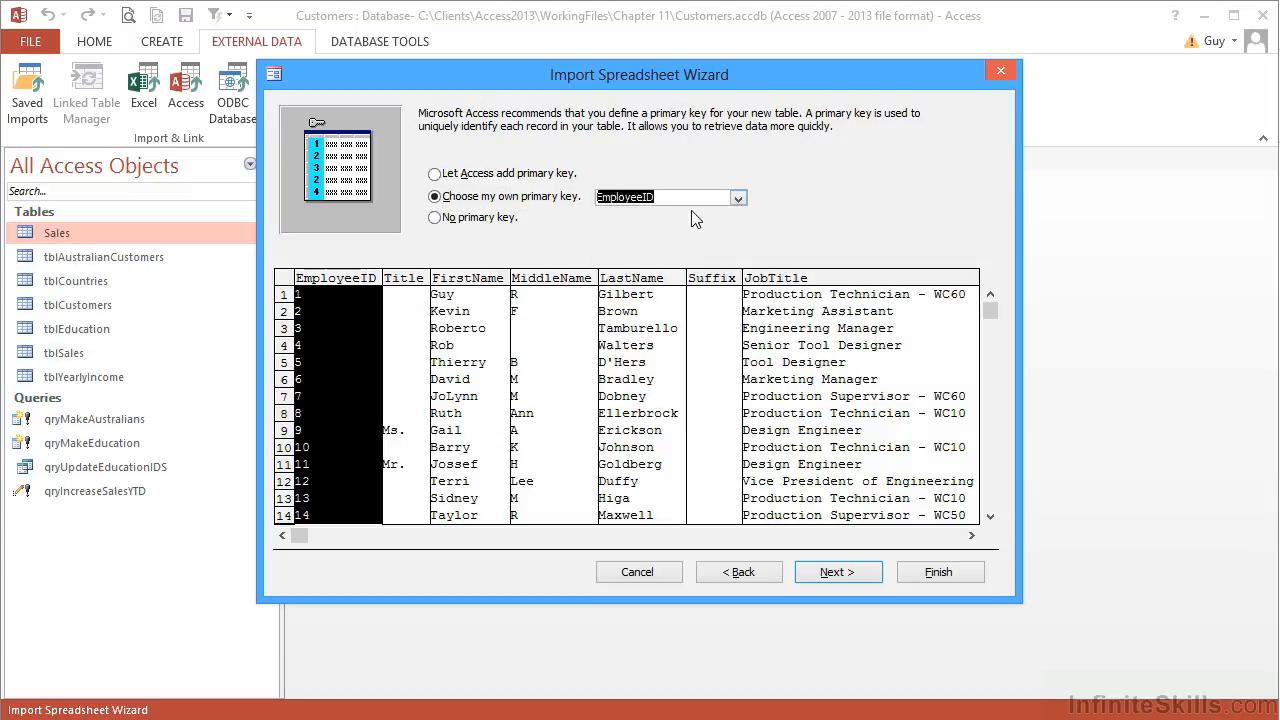
click(855, 572)
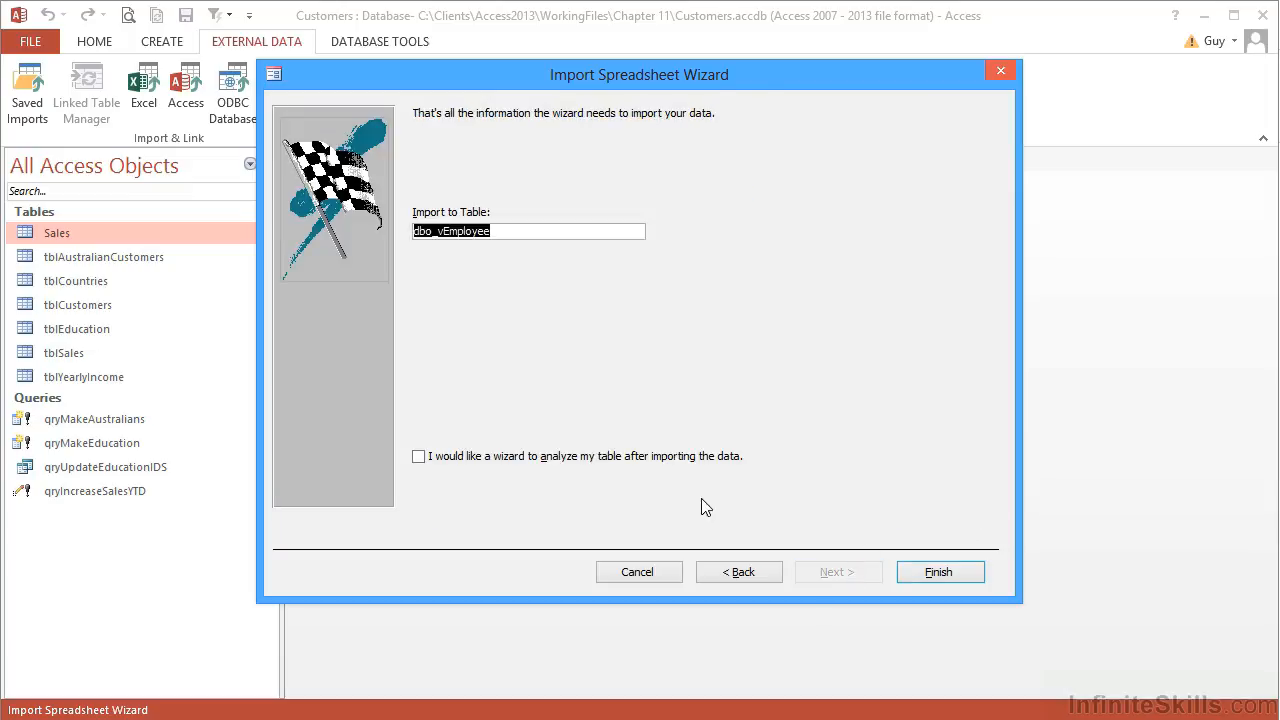
Name the destination table tblImport and finish the employee import without saving the import steps.
click(445, 231)
drag(491, 231, 393, 219)
text(tblImport)
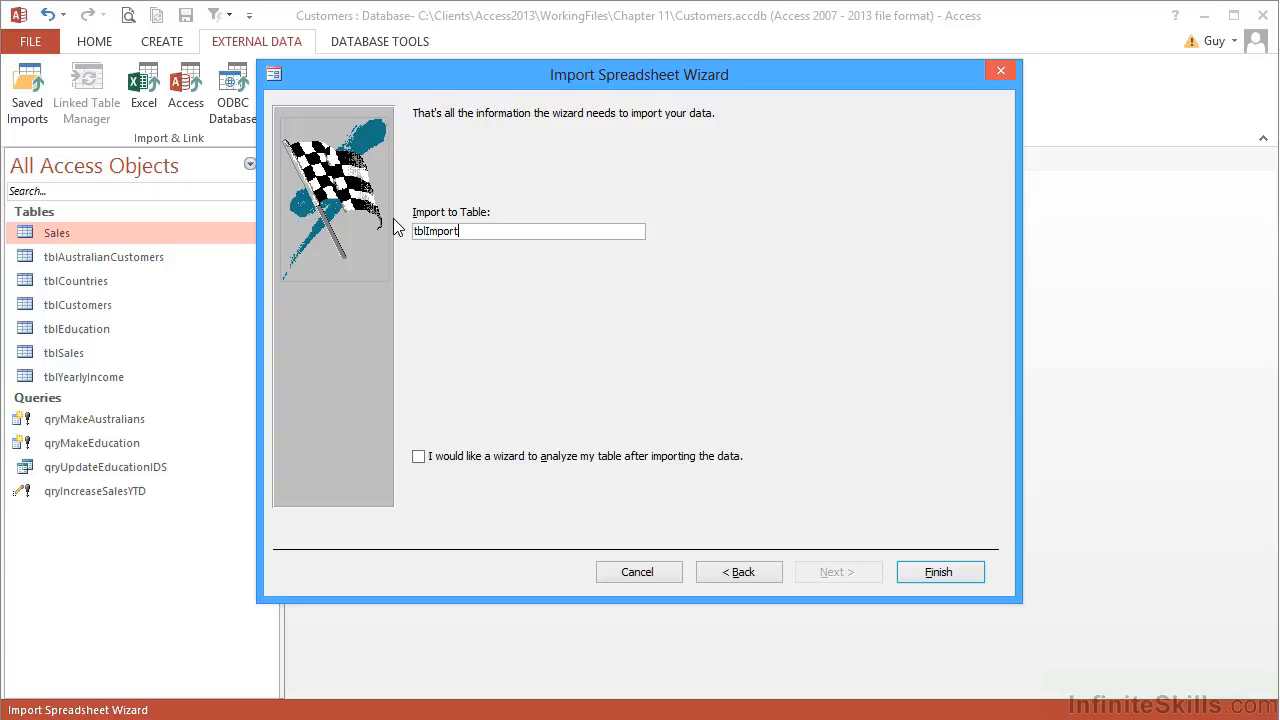
click(940, 578)
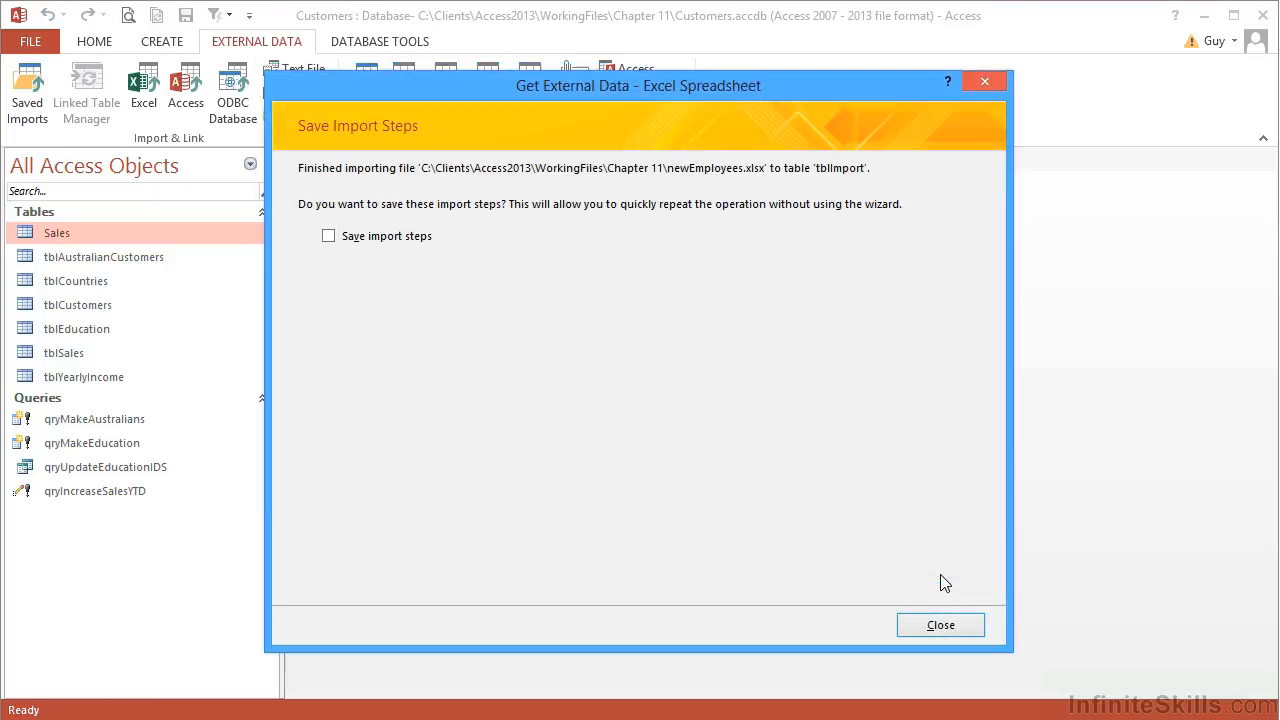
click(937, 624)
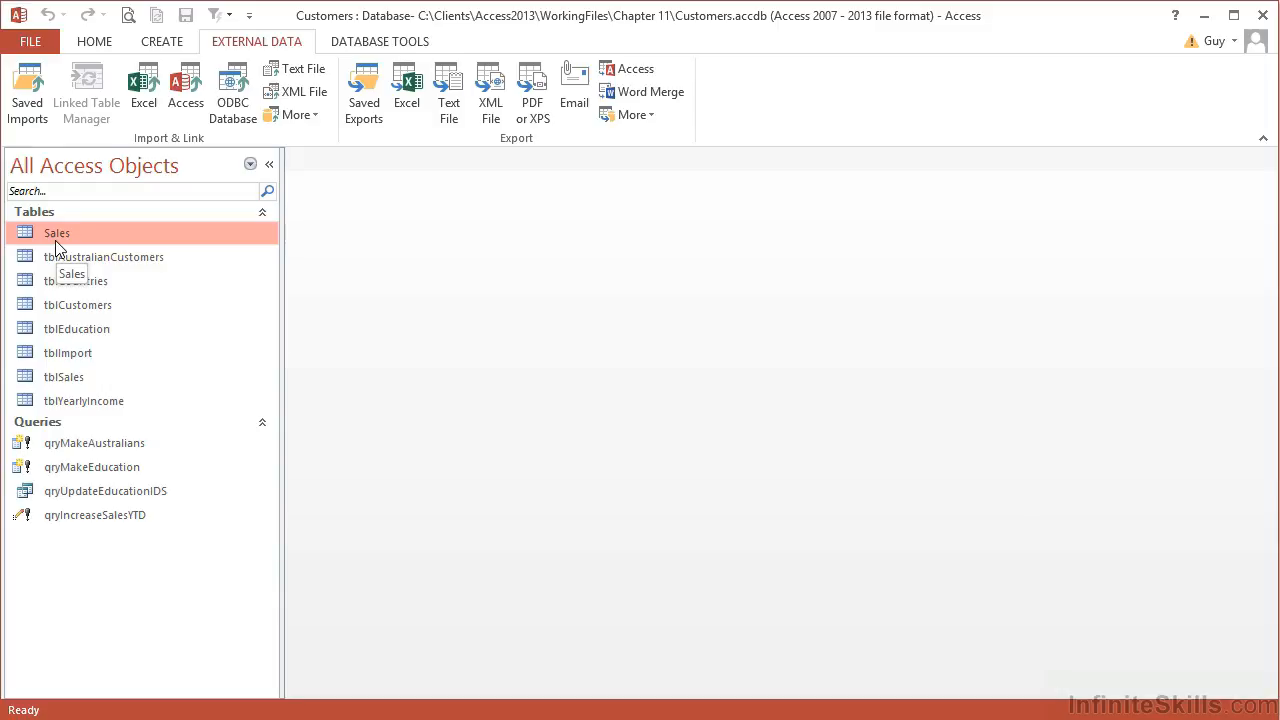
Create a new query in design view based on the Sales table and enlarge its field list.
click(152, 42)
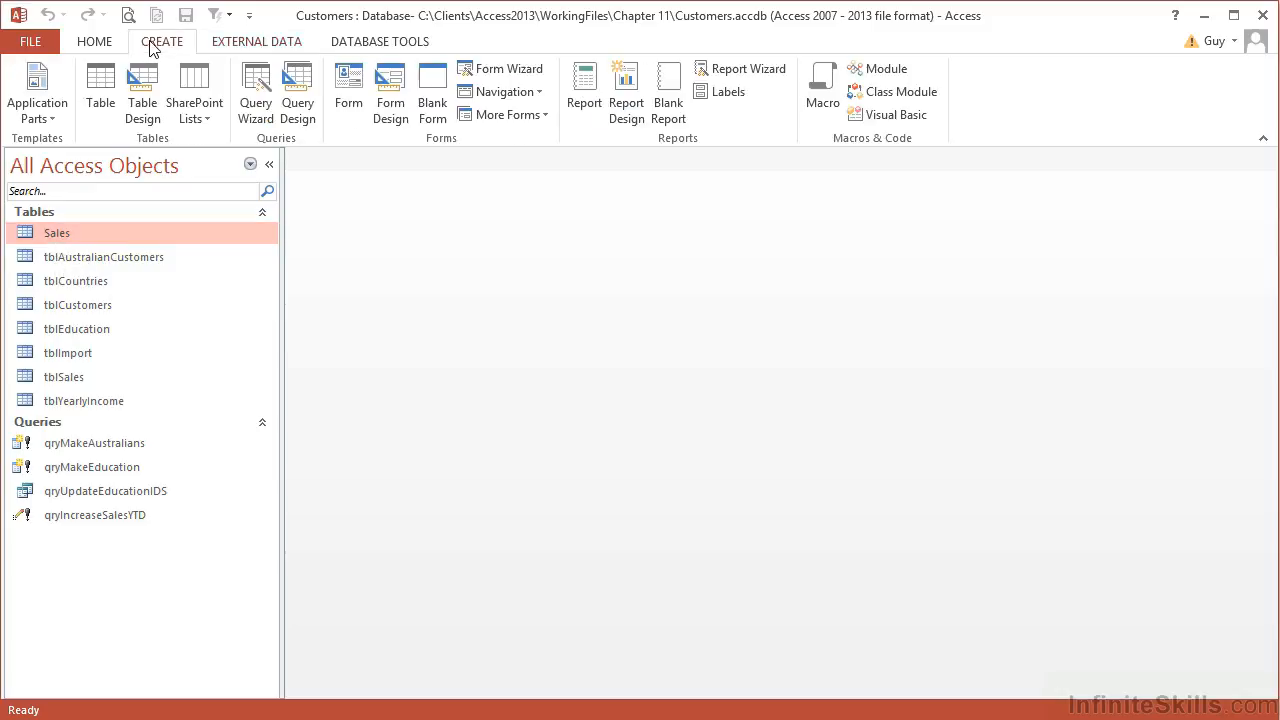
click(297, 105)
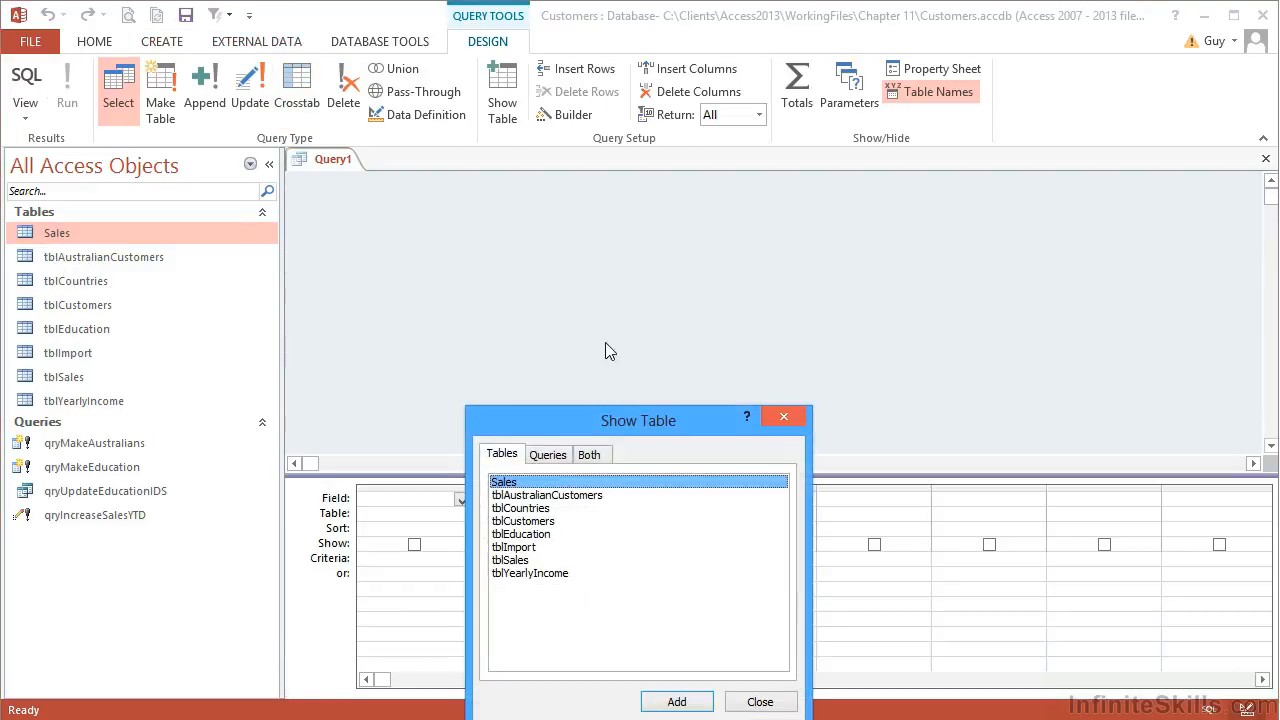
double_click(518, 487)
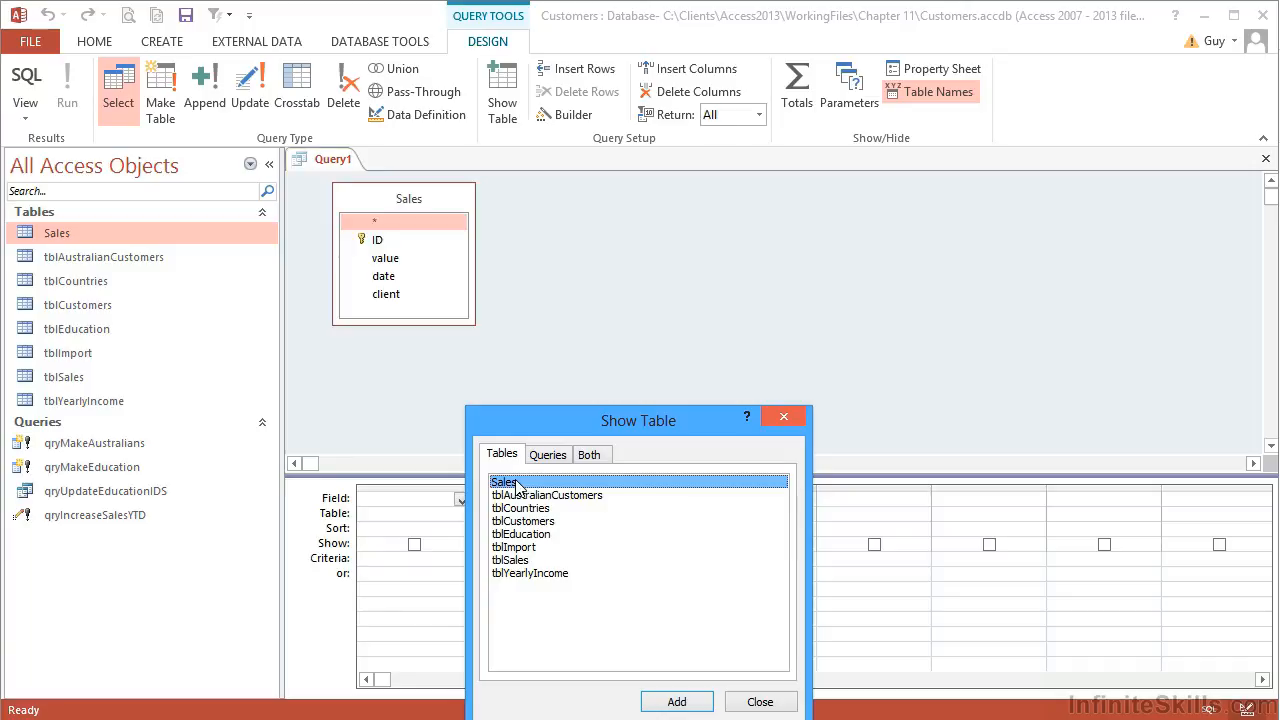
click(760, 701)
drag(473, 327, 525, 397)
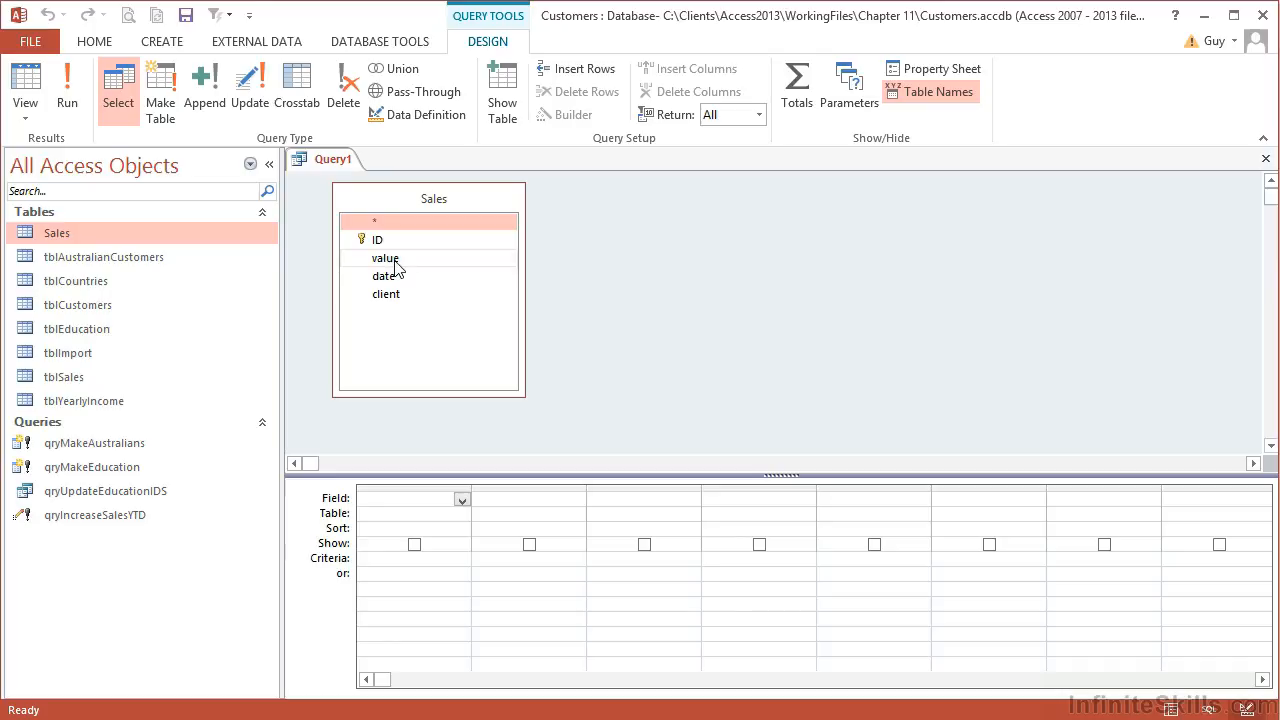
Add the value, date and client fields to the query, run it to check the records, and return to the design.
double_click(385, 258)
double_click(384, 276)
click(398, 298)
double_click(398, 296)
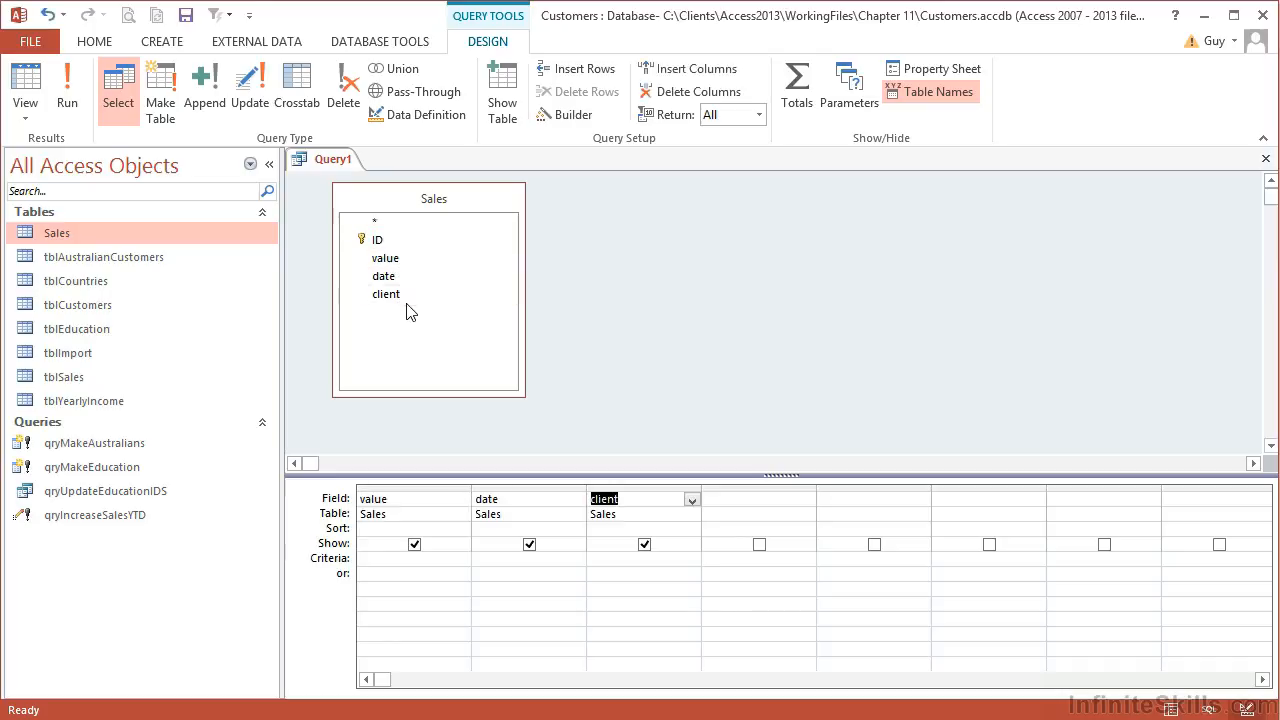
click(67, 95)
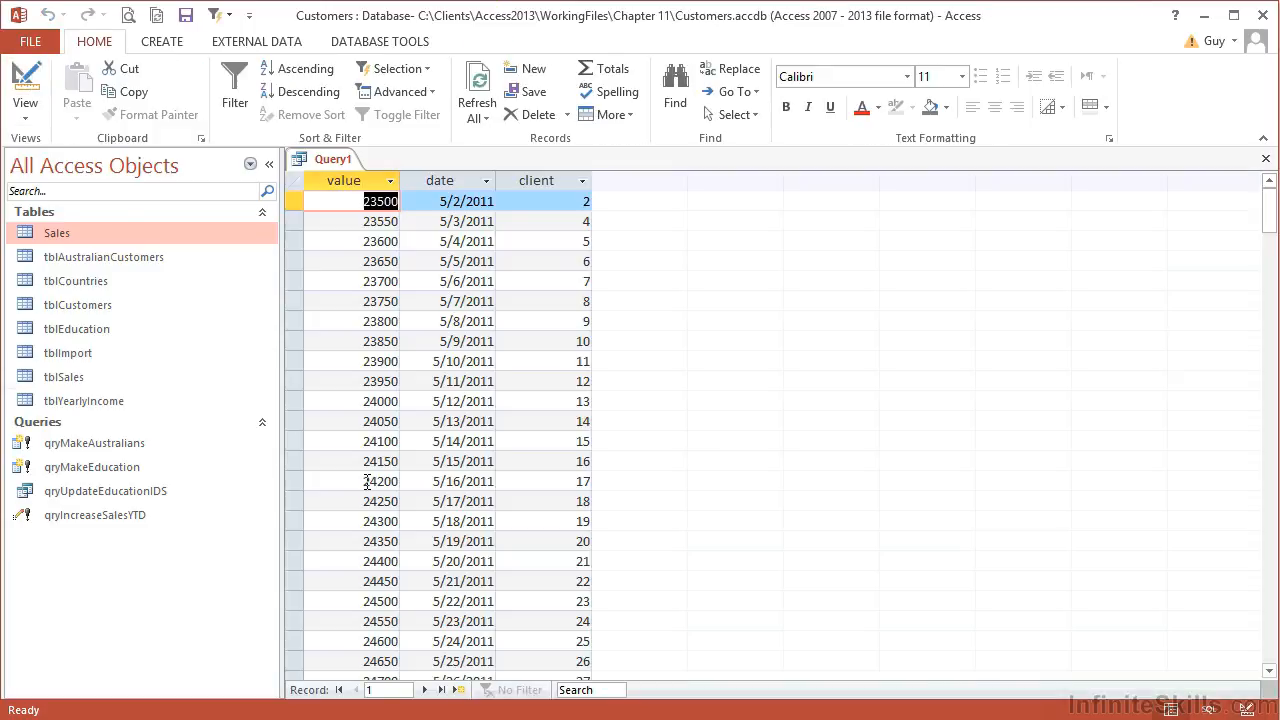
click(24, 79)
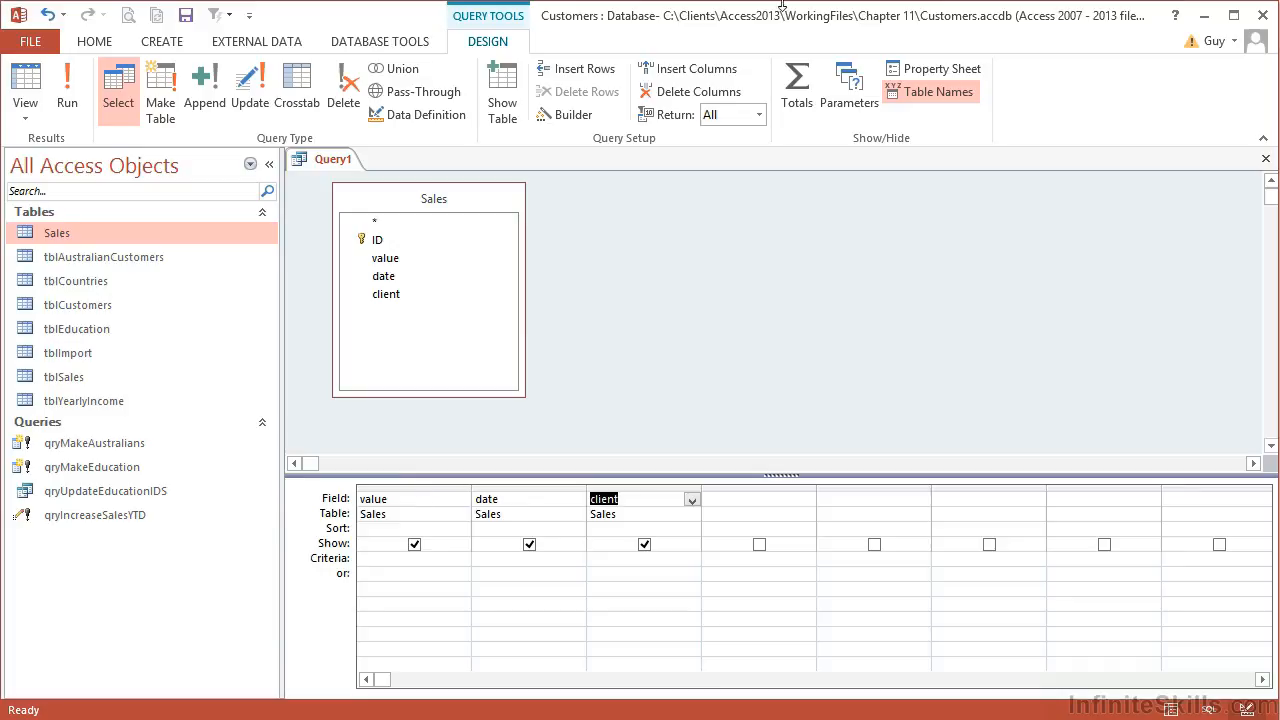
Convert the query to an append query that targets tblSales in the current database.
click(206, 95)
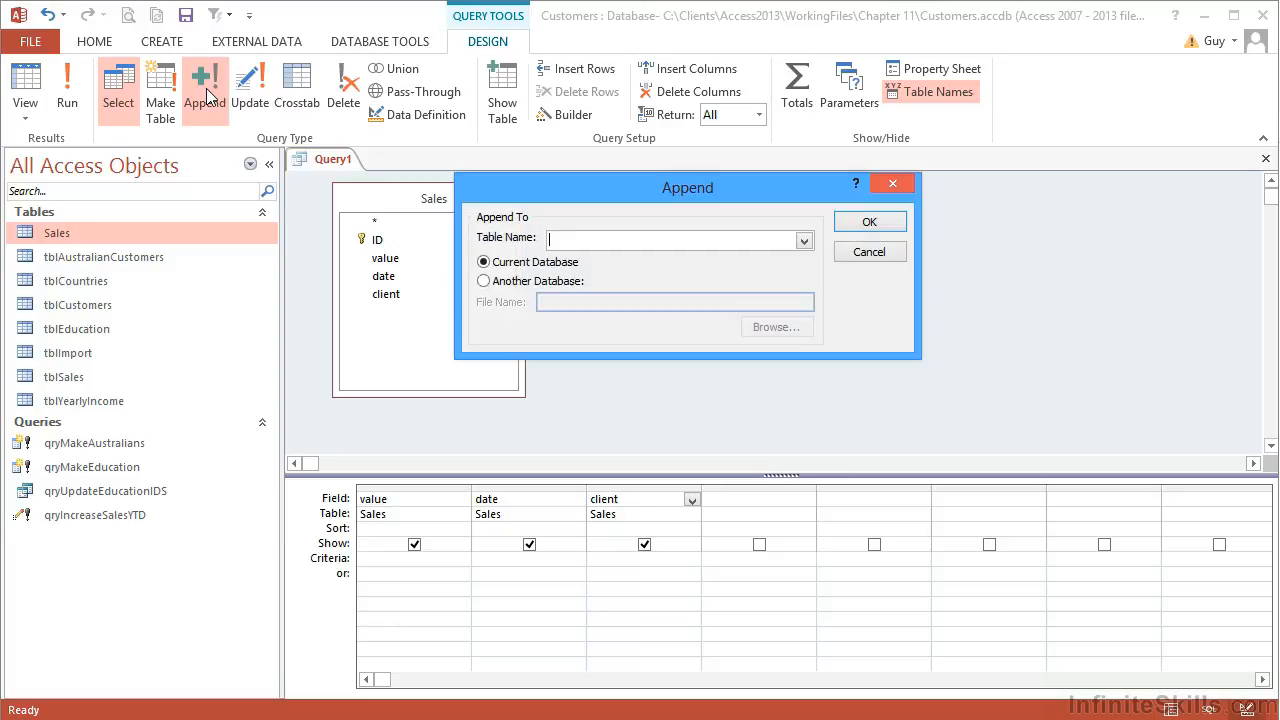
click(803, 241)
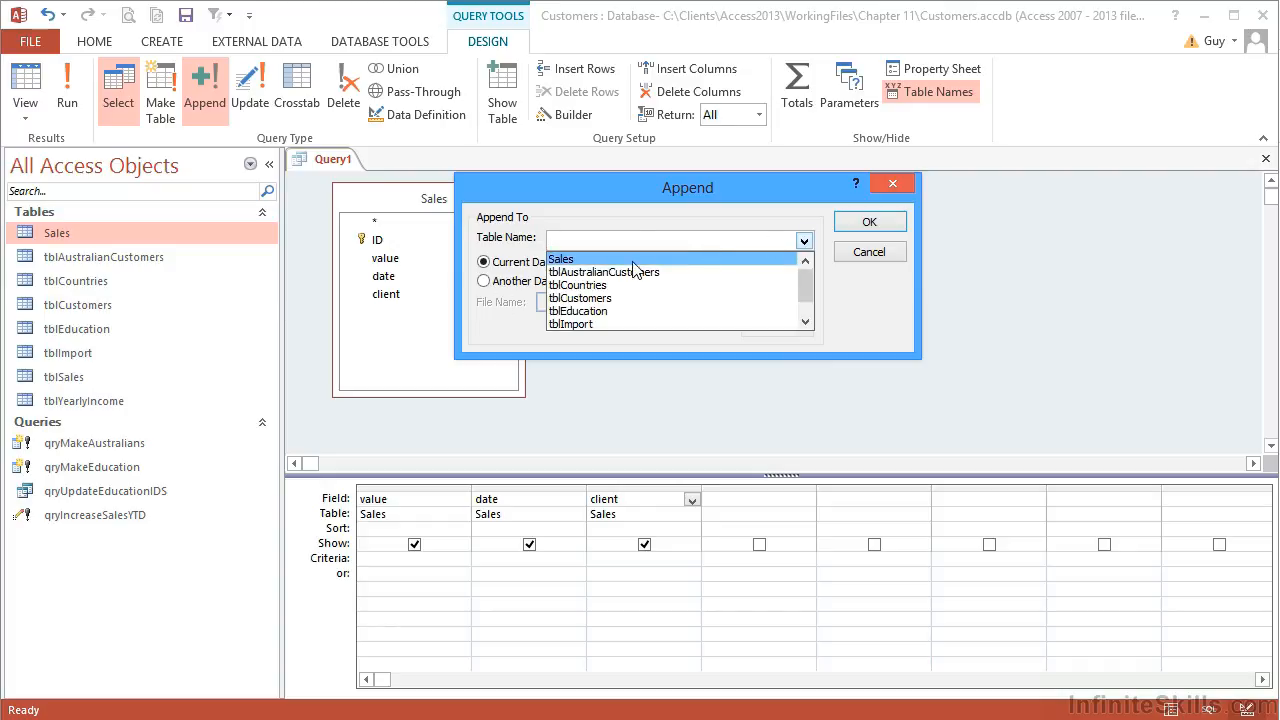
scroll(807, 328, down, 1)
click(645, 310)
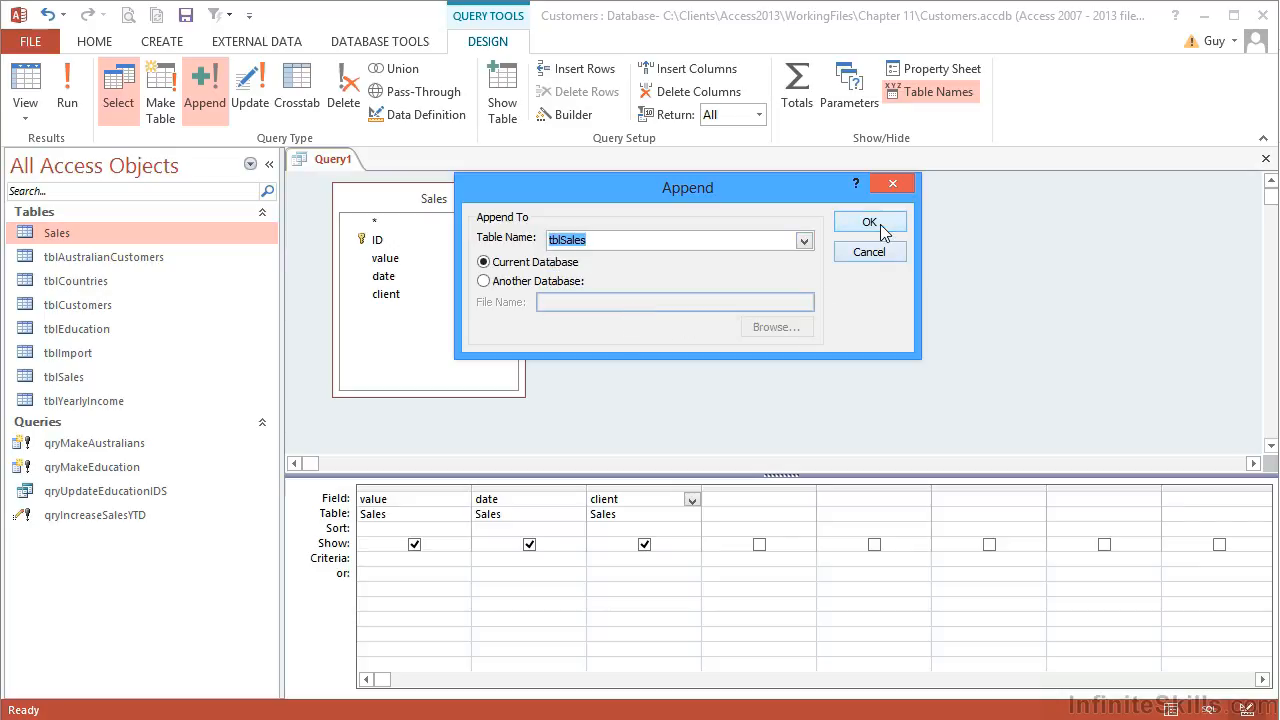
click(881, 228)
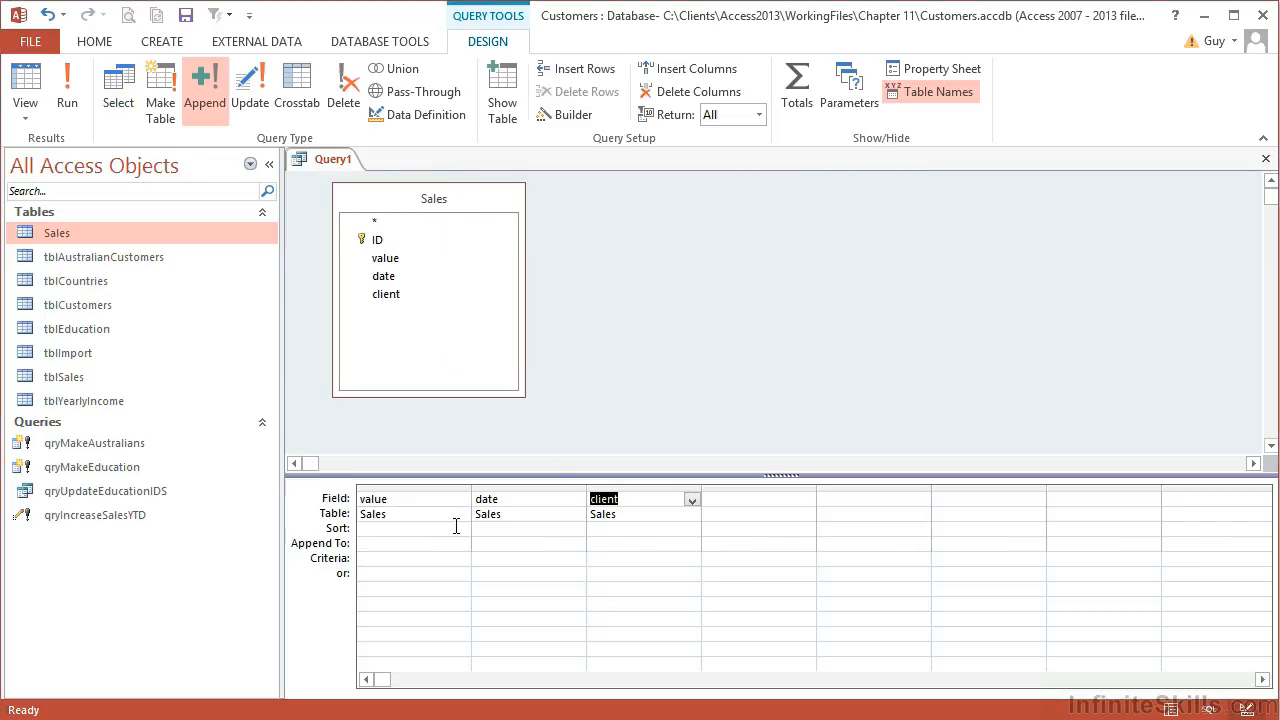
Map the append fields: value to SalesValue, date to SalesDate and client to SalesClient.
click(377, 545)
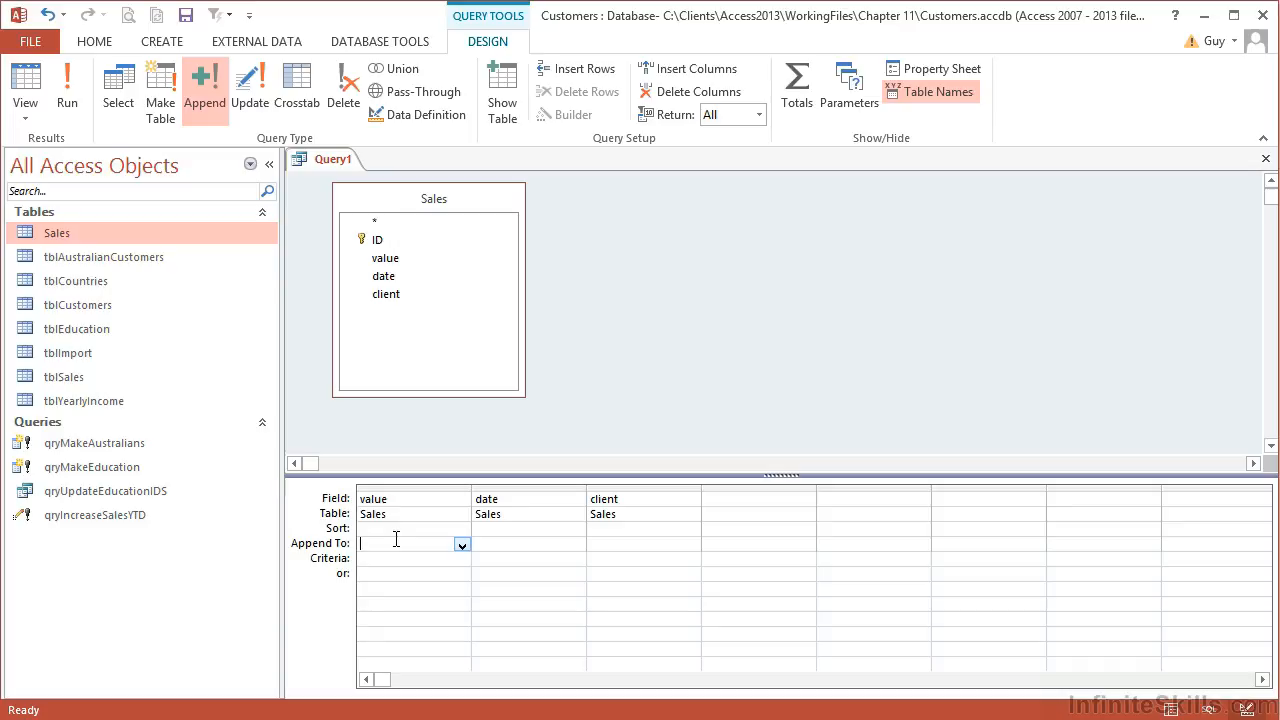
click(461, 545)
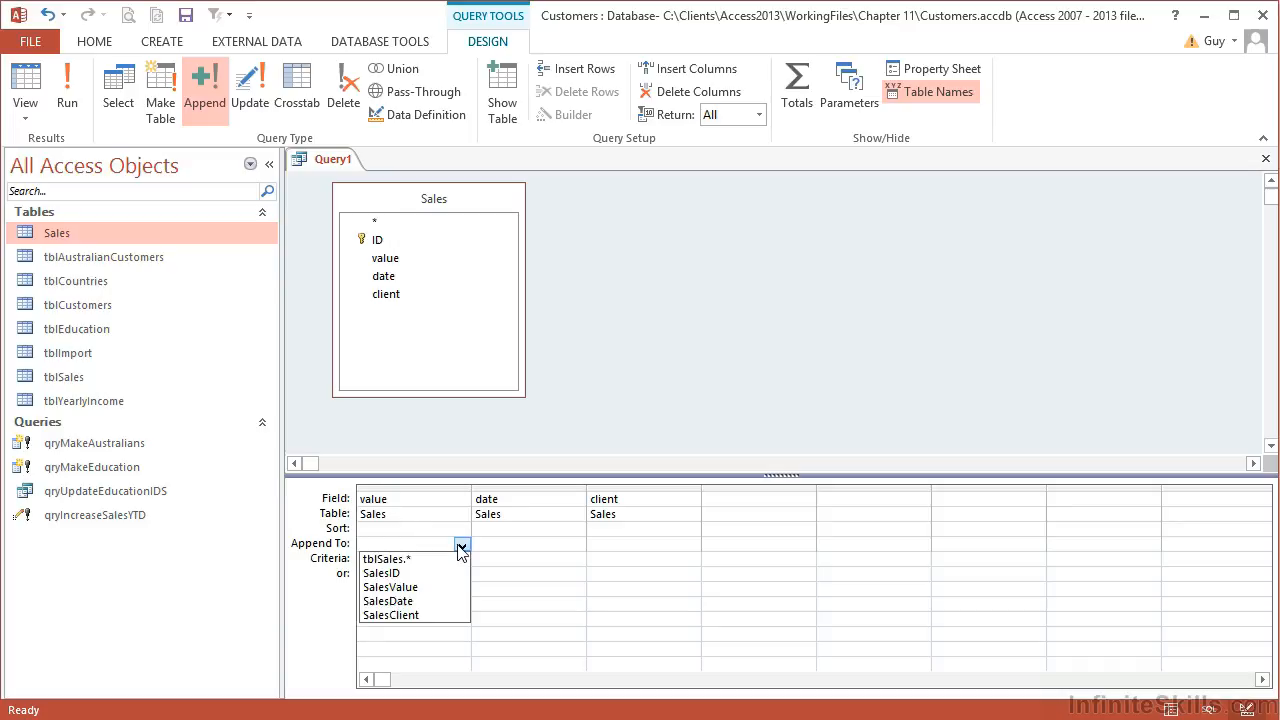
click(430, 588)
click(554, 548)
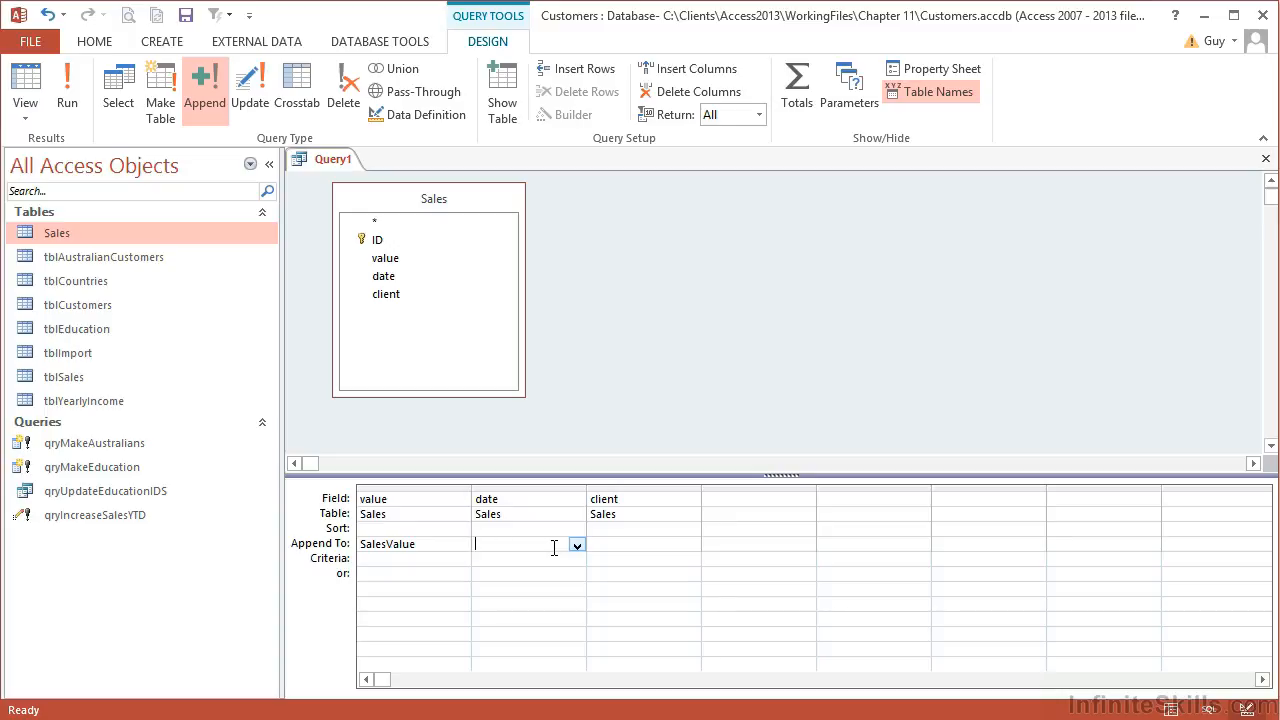
click(577, 544)
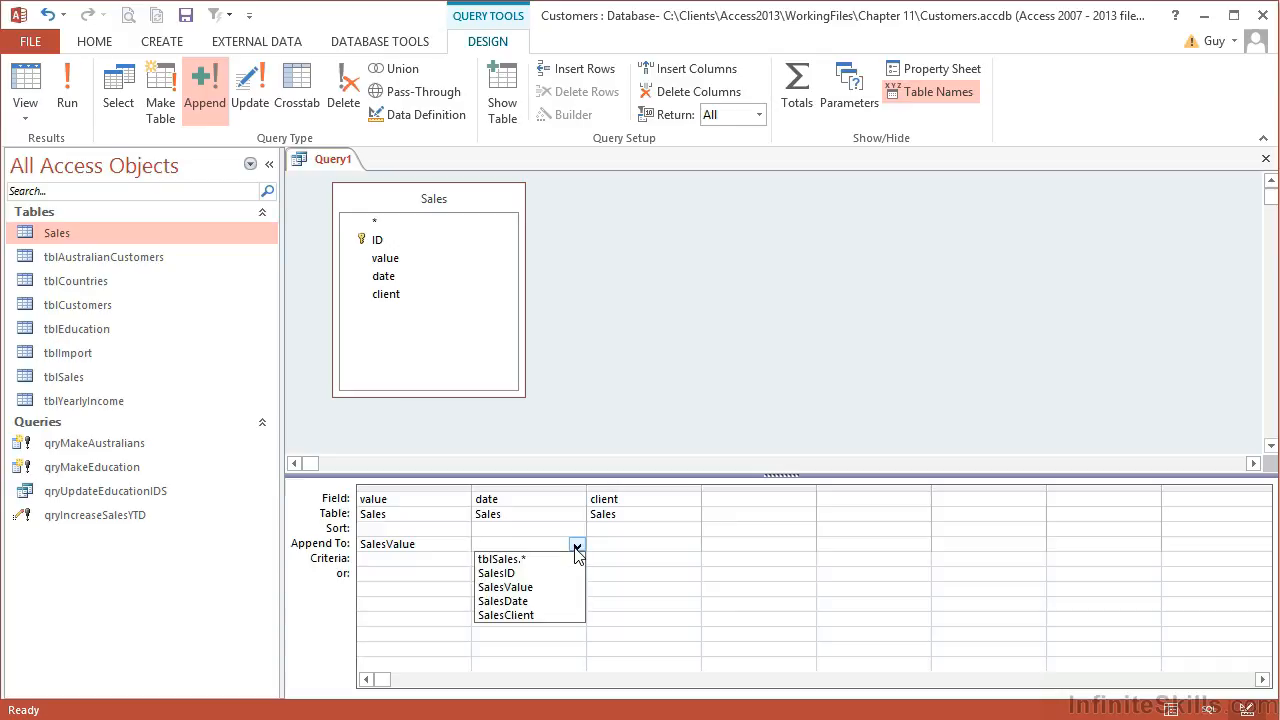
click(548, 601)
click(673, 547)
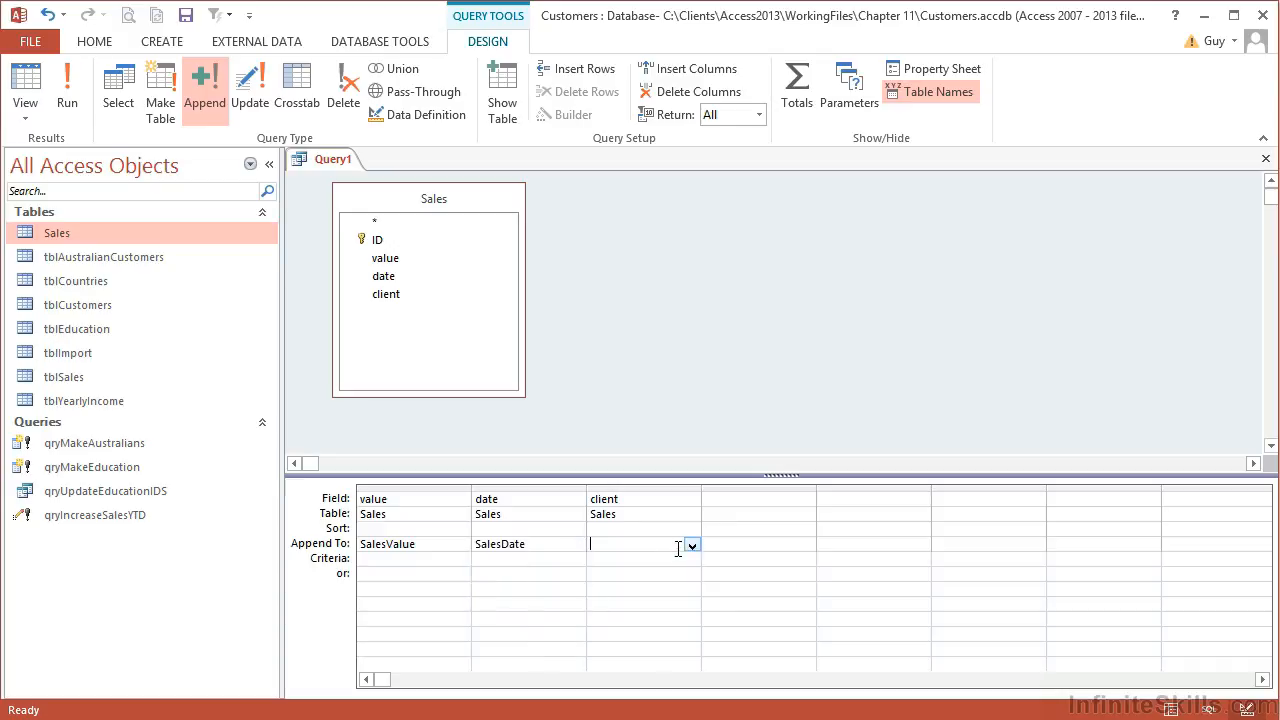
click(690, 546)
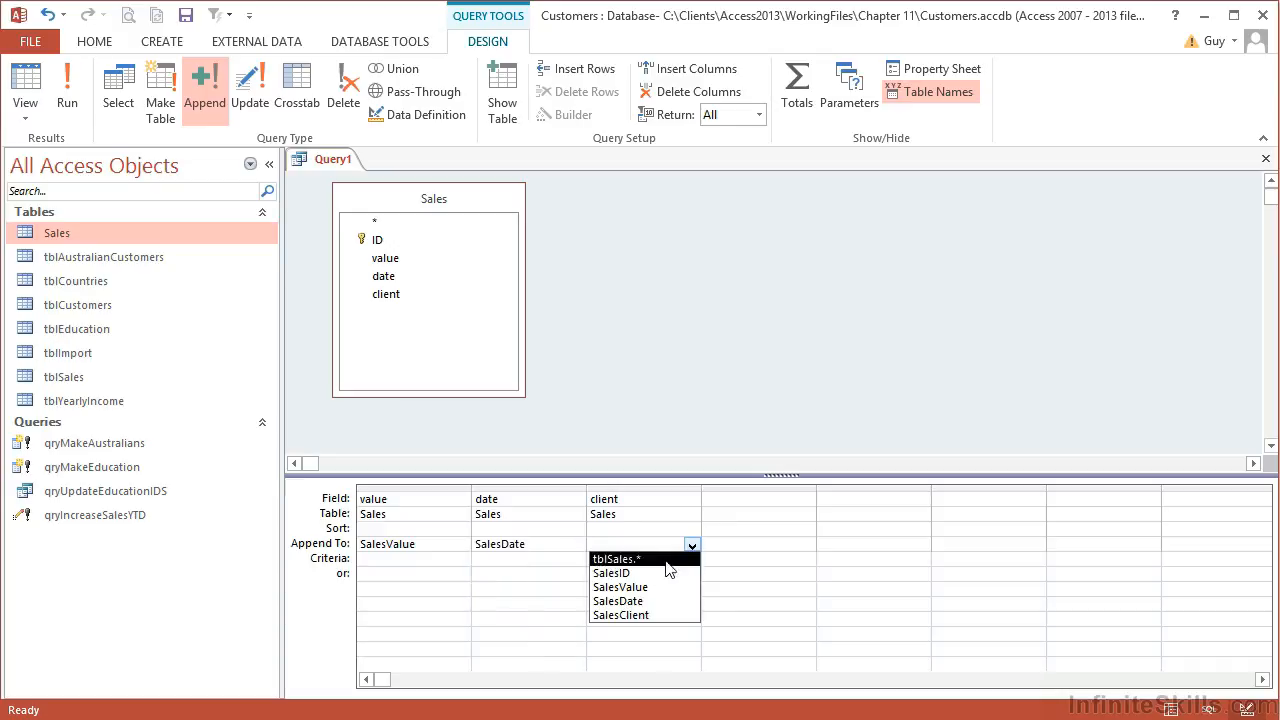
click(652, 615)
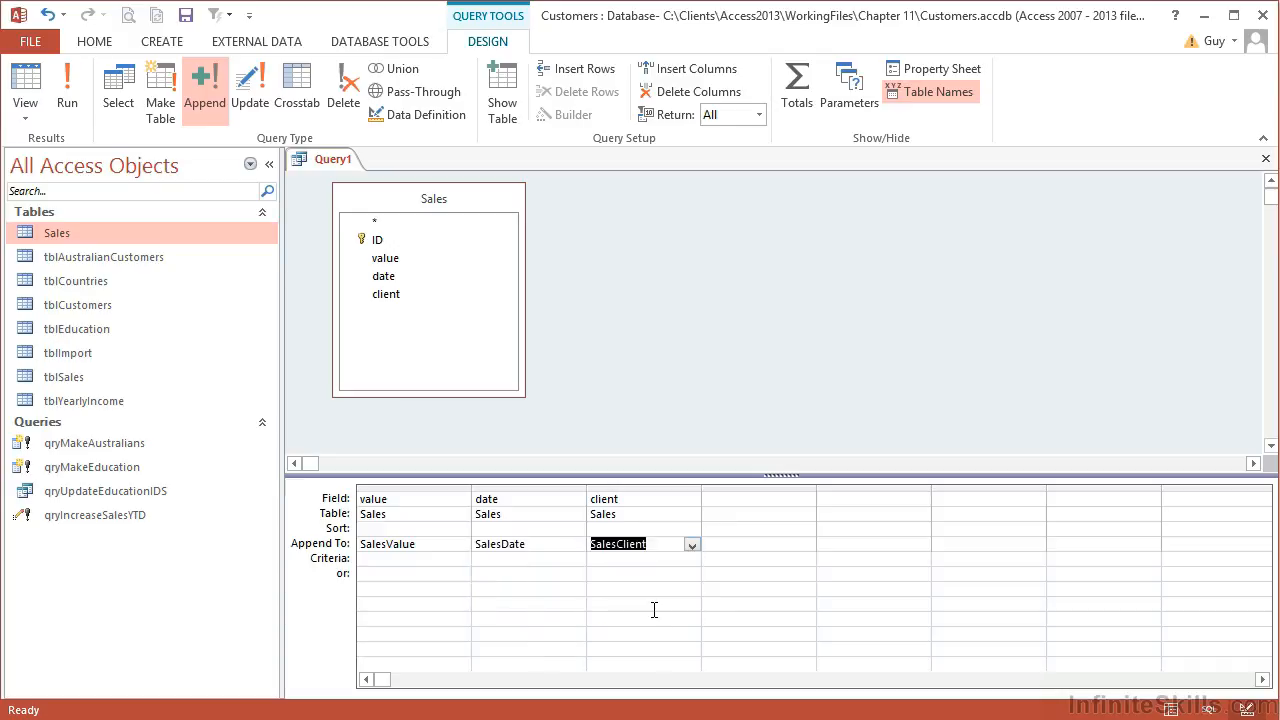
Save the append query as qryAppendSales.
click(186, 15)
text(qry)
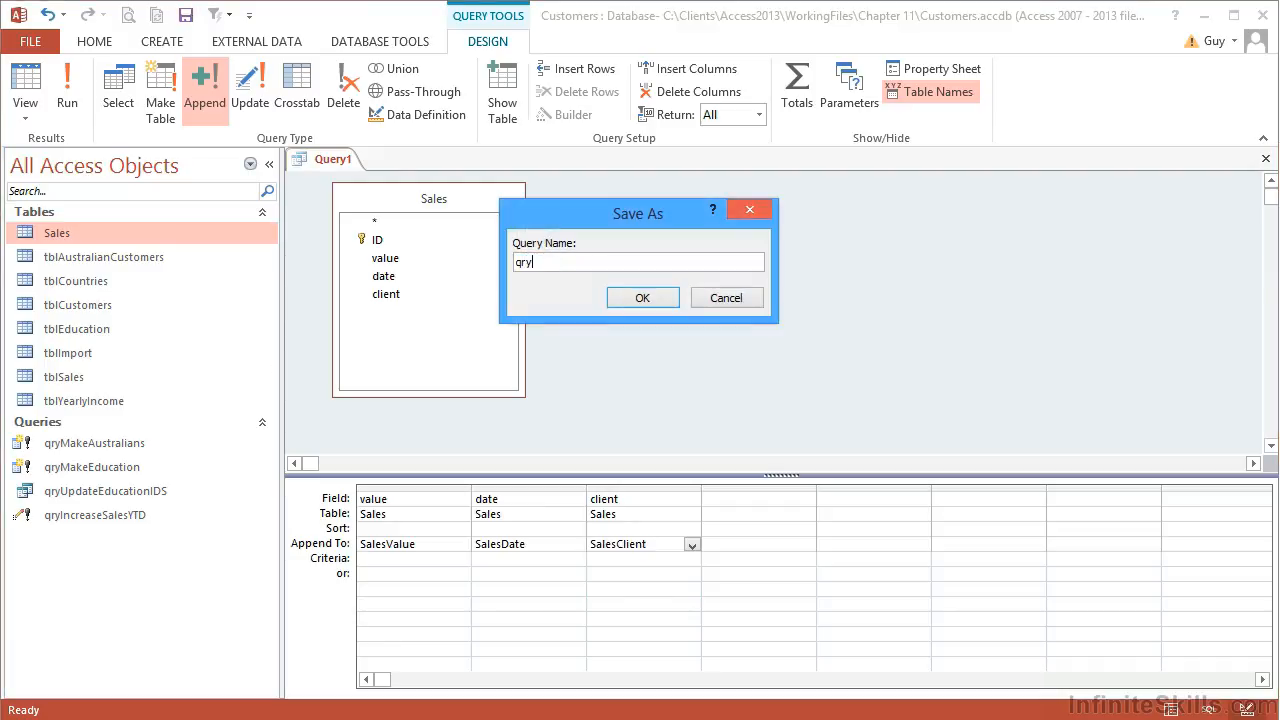
text(AppendSales)
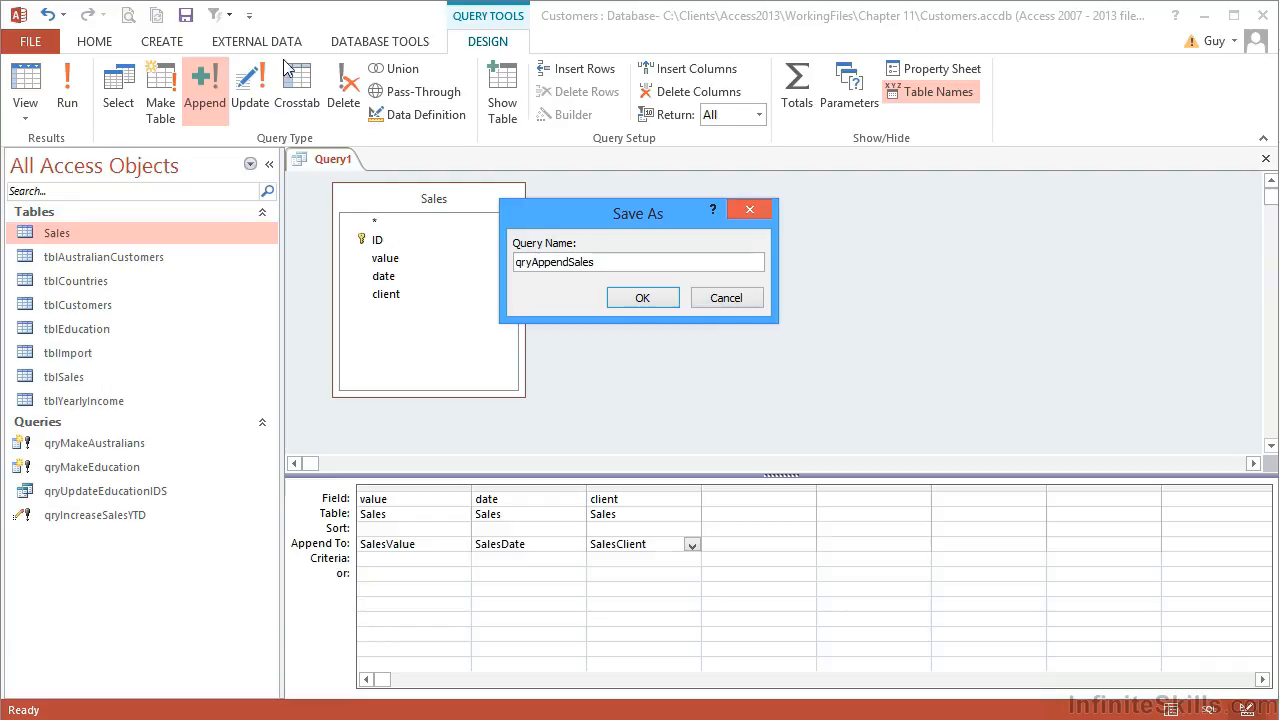
click(648, 301)
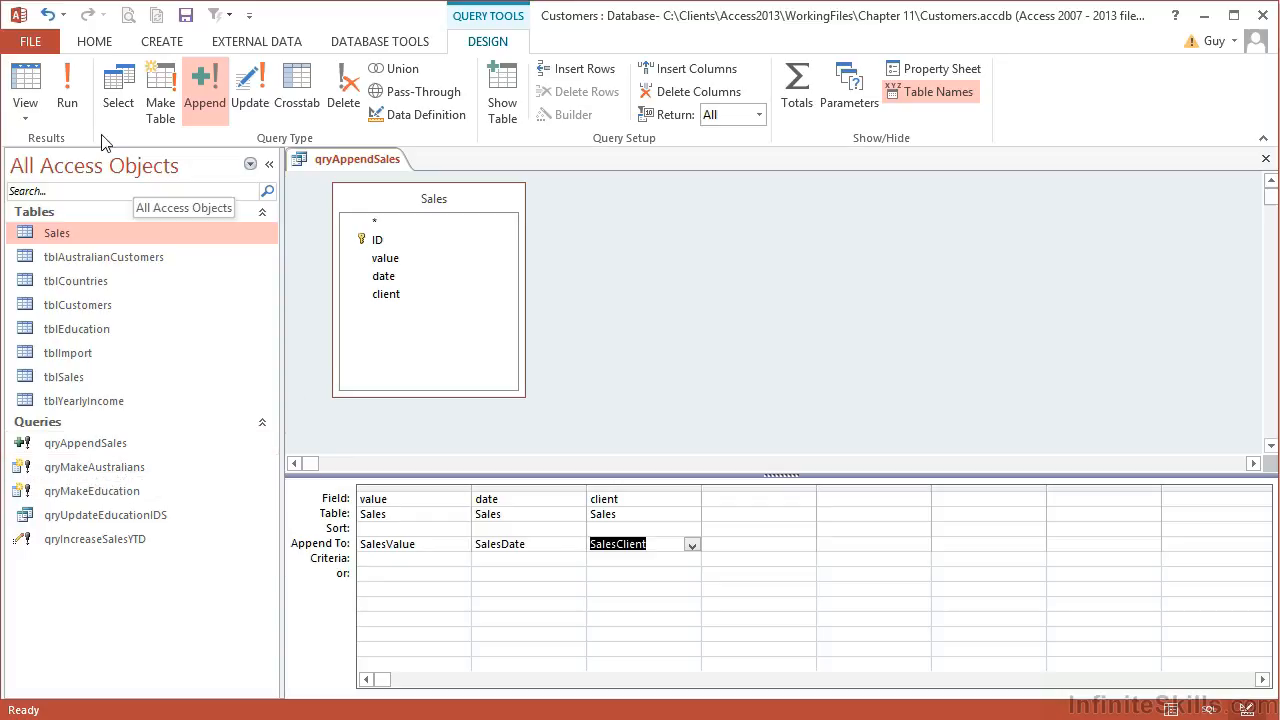
Preview the records of qryAppendSales in datasheet view, then run the query and accept appending the rows.
click(25, 90)
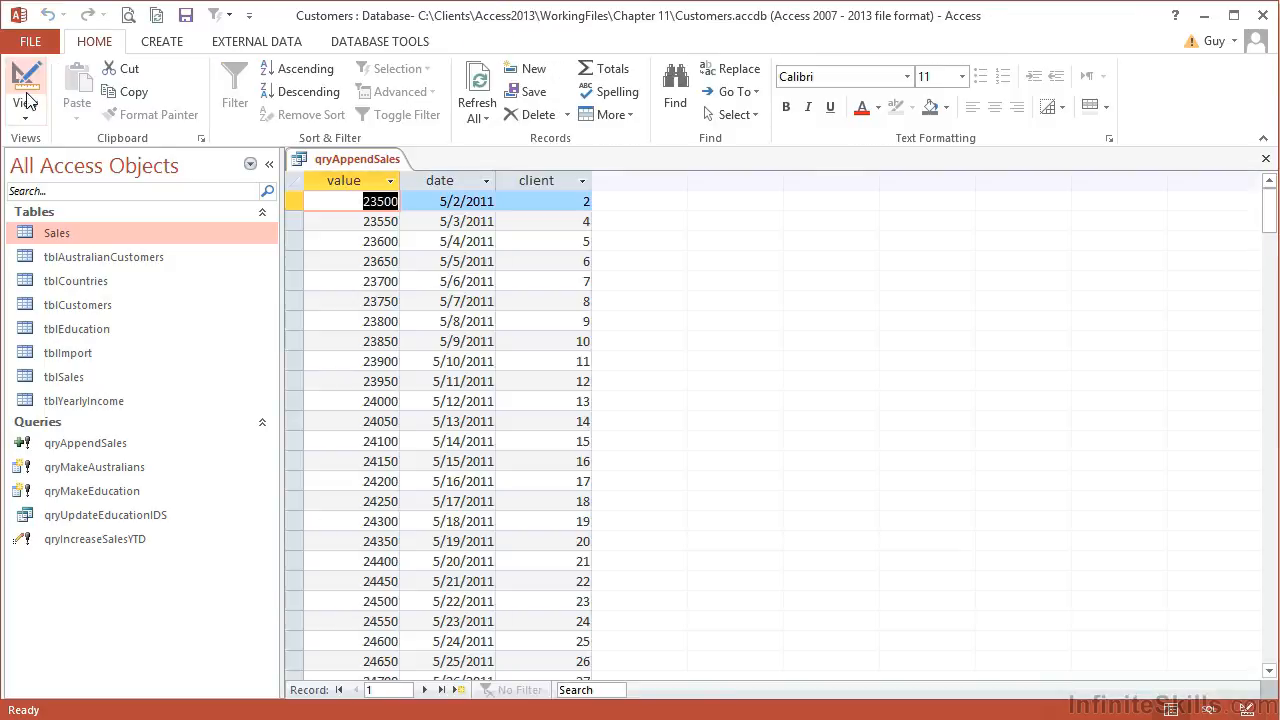
click(27, 95)
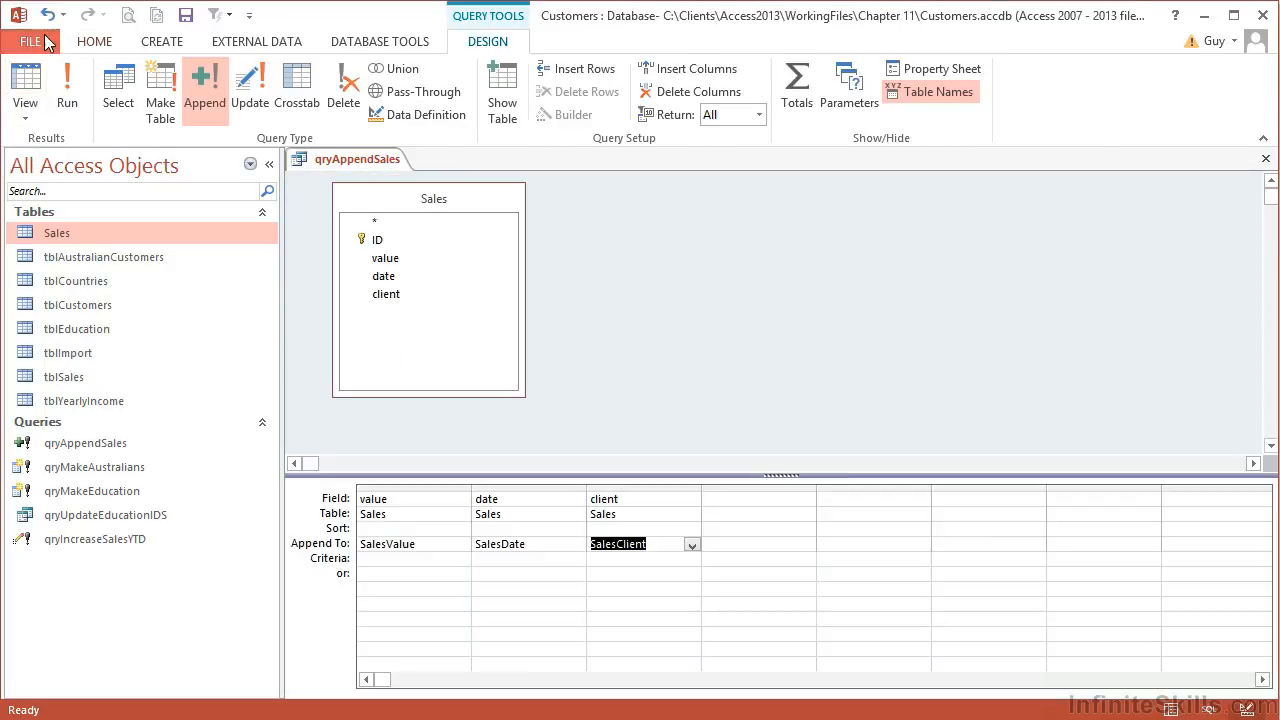
click(66, 88)
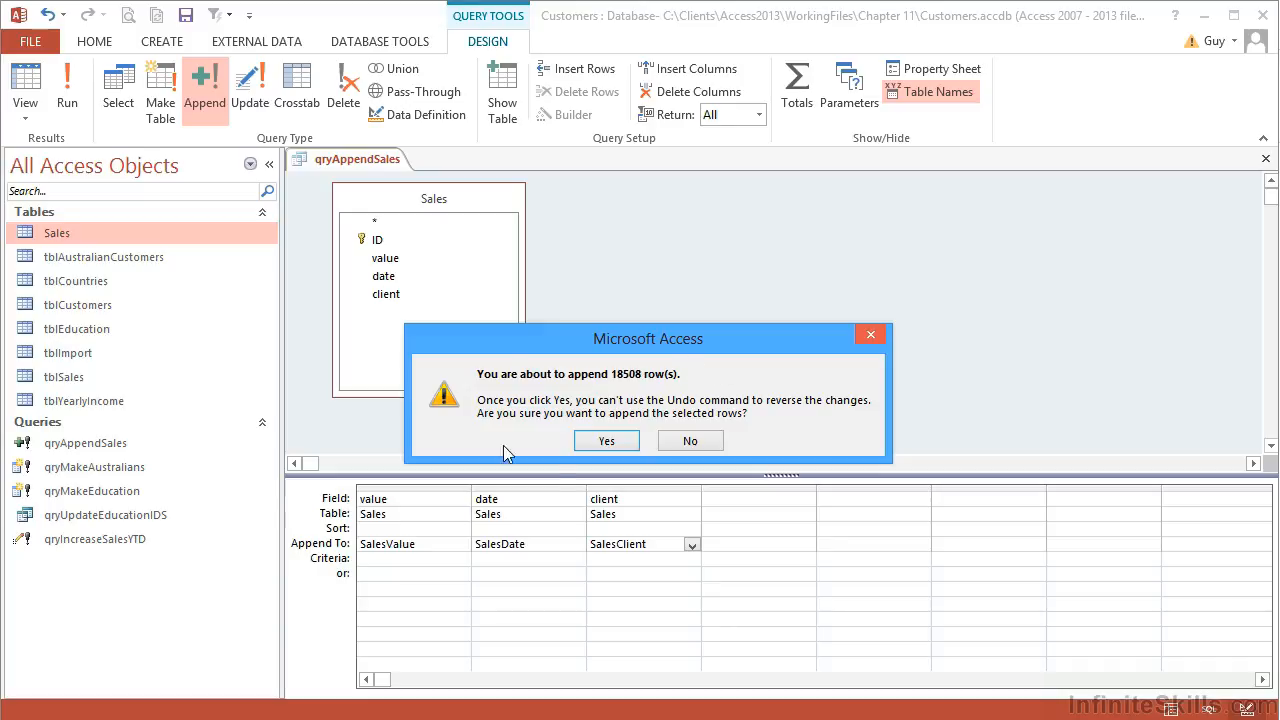
click(630, 440)
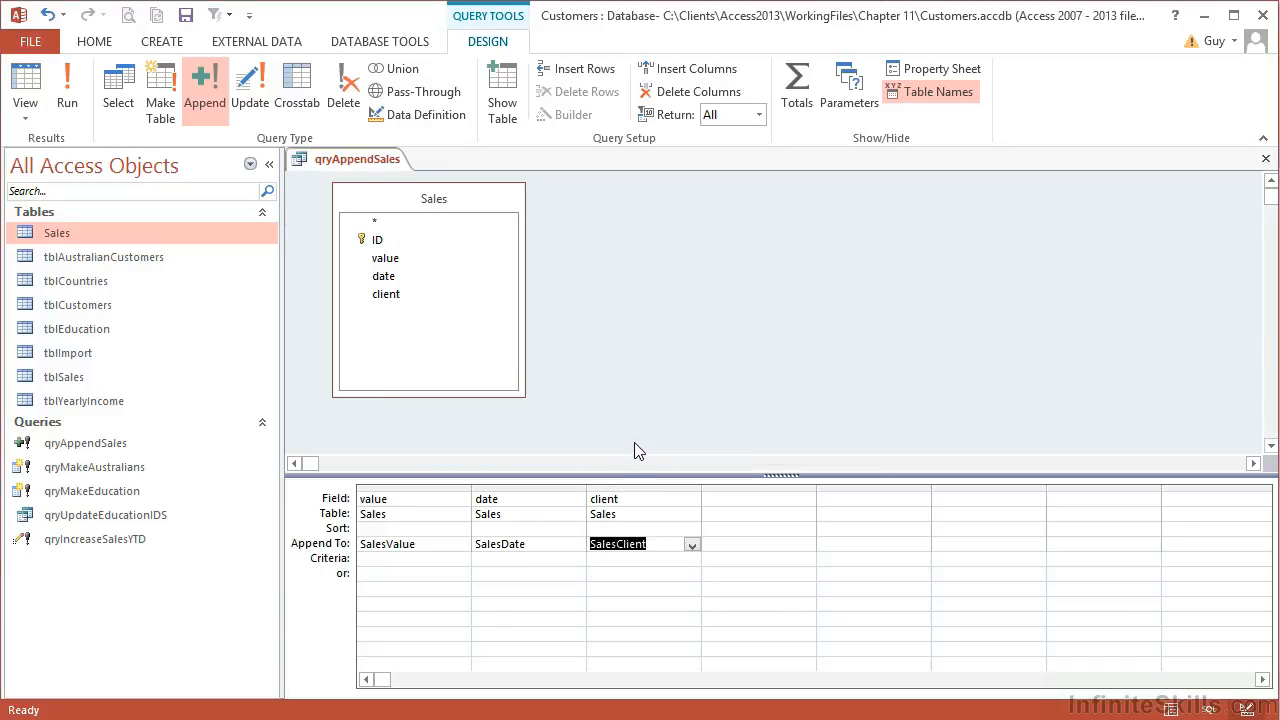
Open tblSales to check the appended records, then close the table and the append query.
double_click(64, 376)
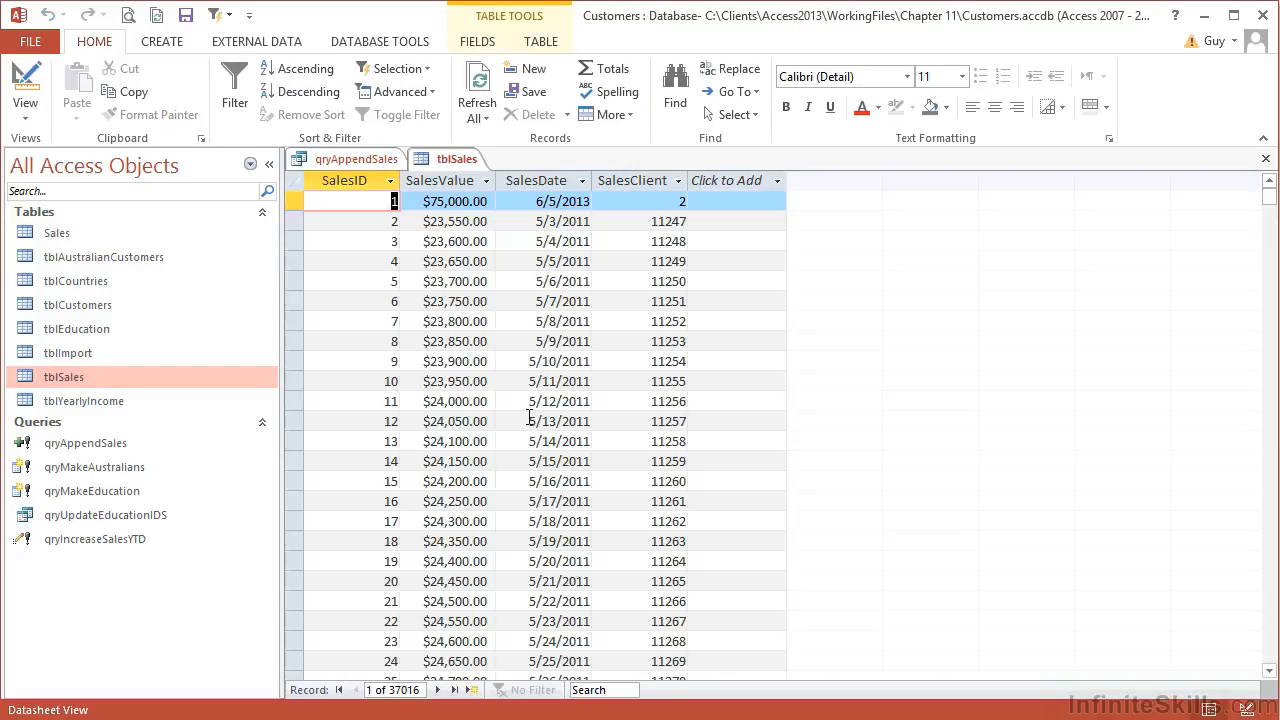
click(1266, 160)
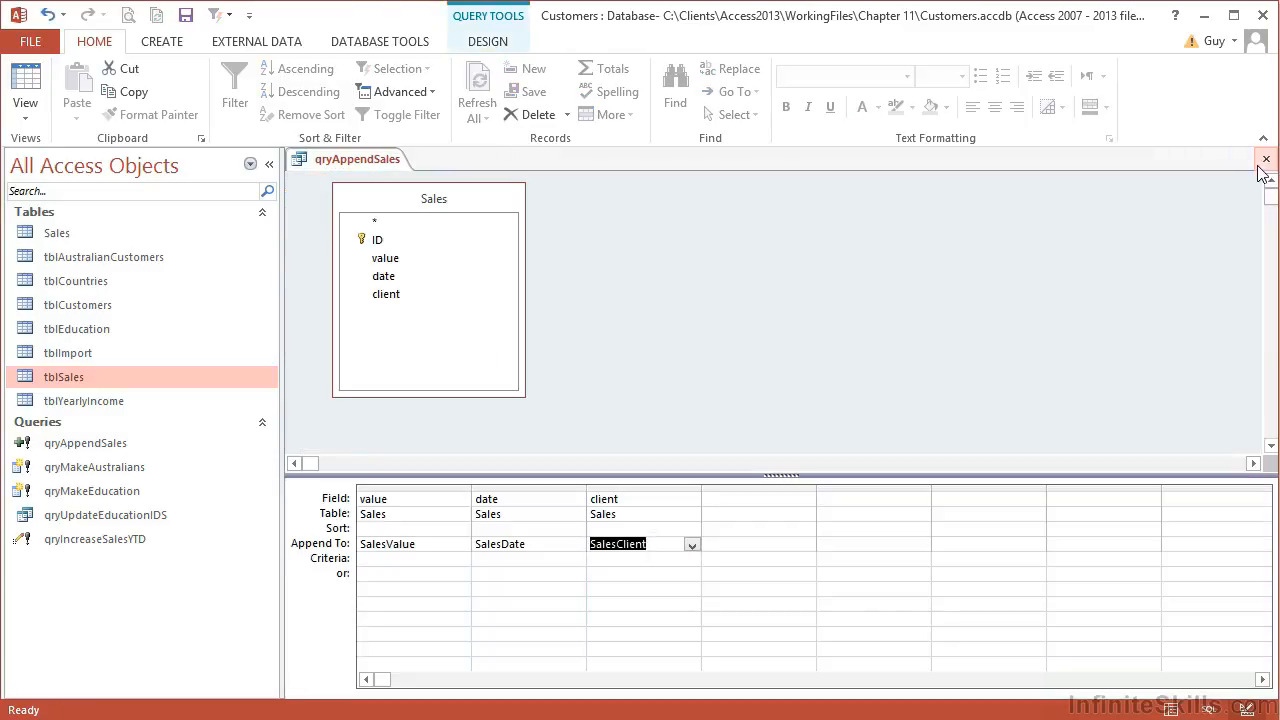
click(1266, 161)
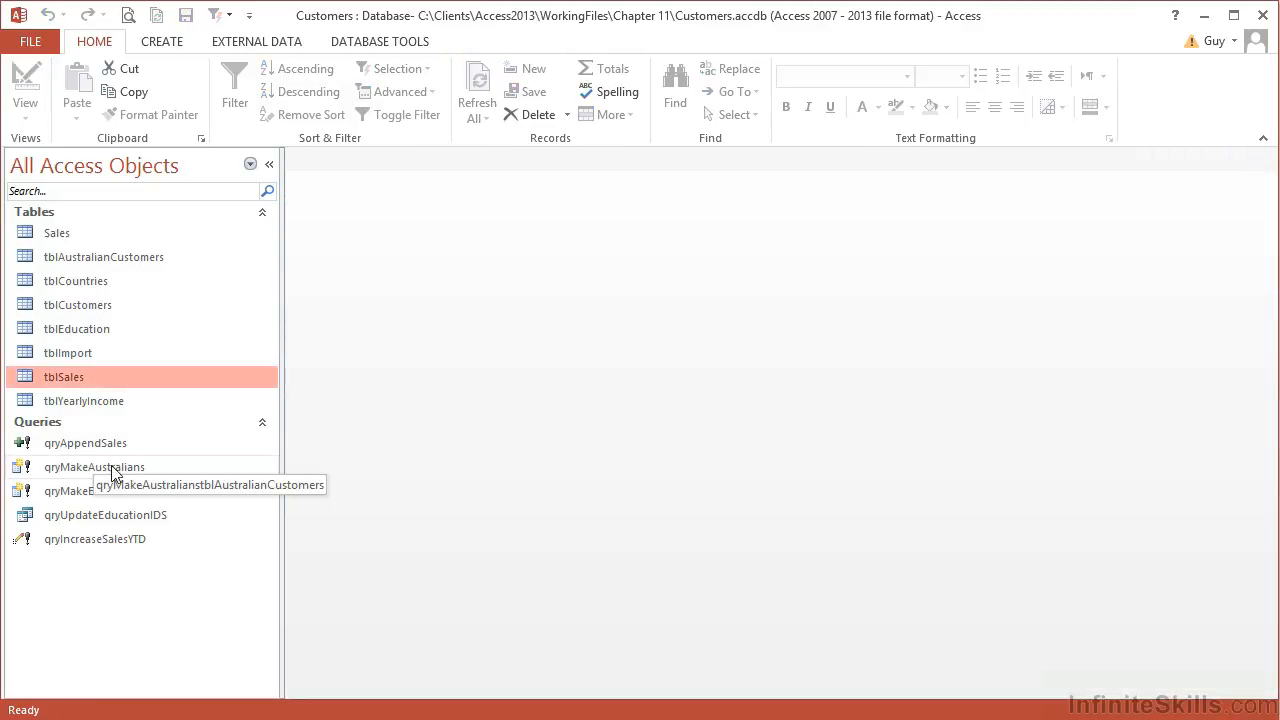
Create a new query in design view based on tblImport and add all of the table's fields to the grid.
click(162, 42)
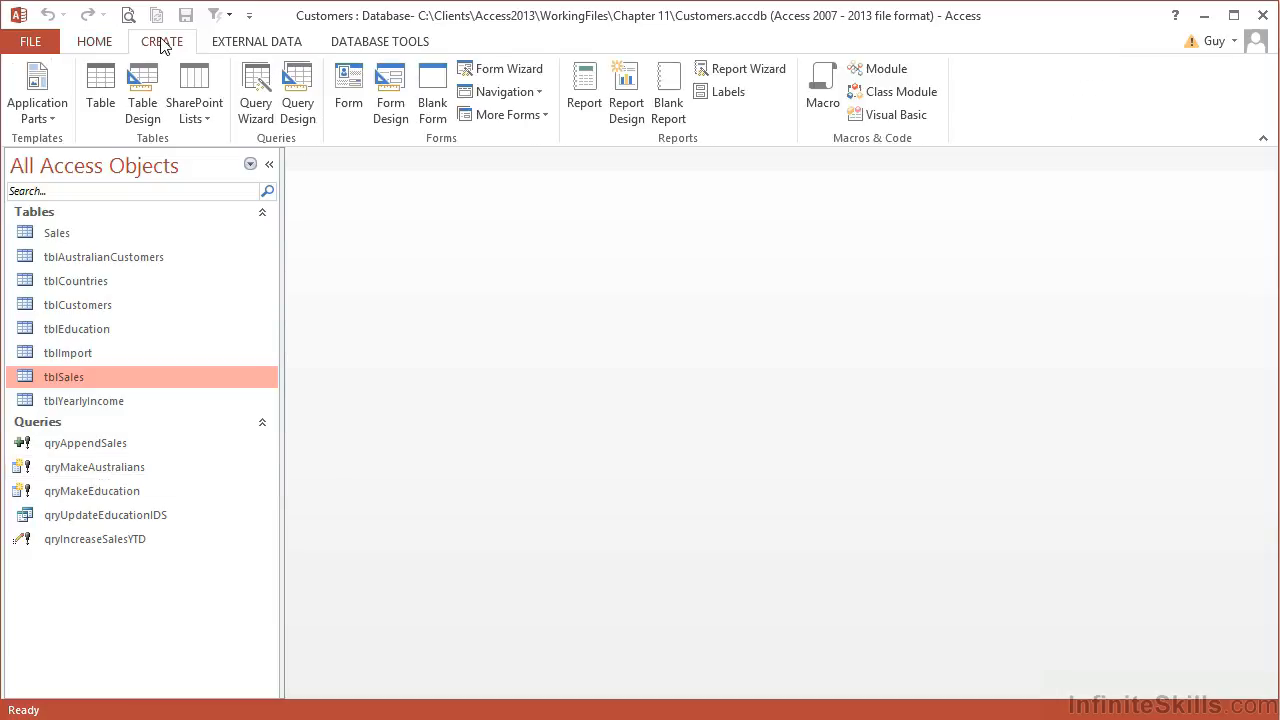
click(296, 108)
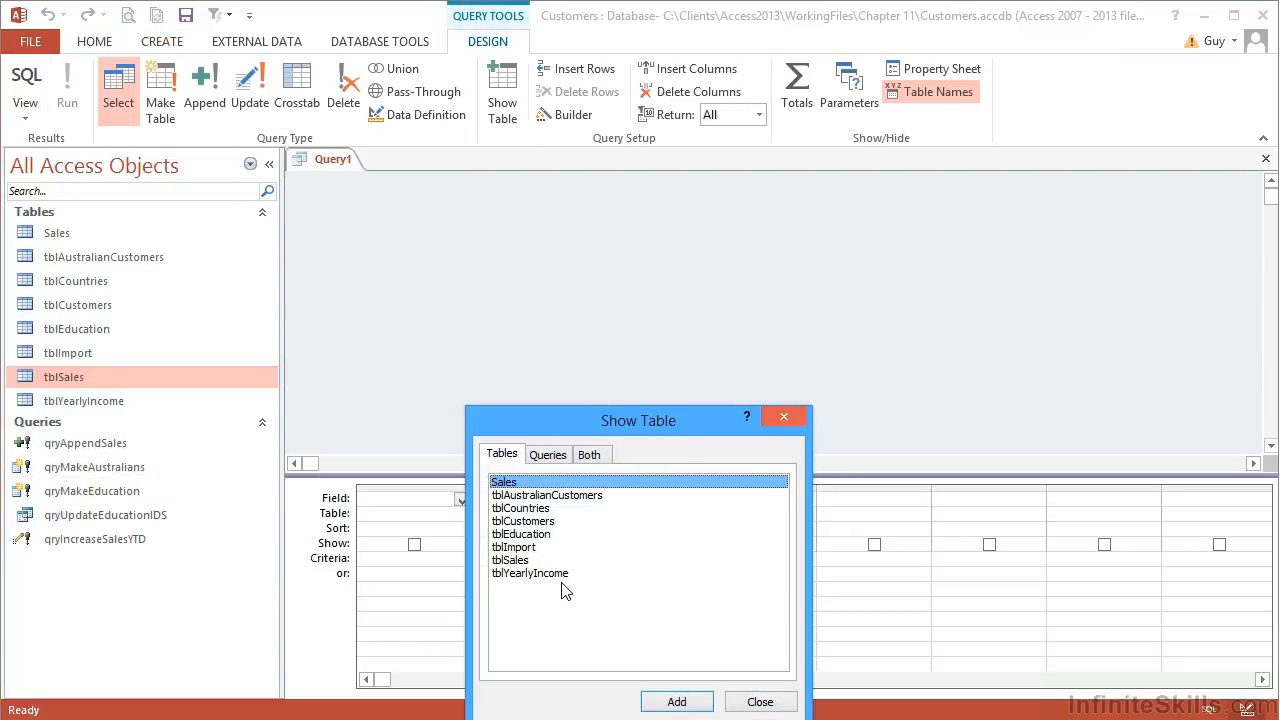
double_click(540, 548)
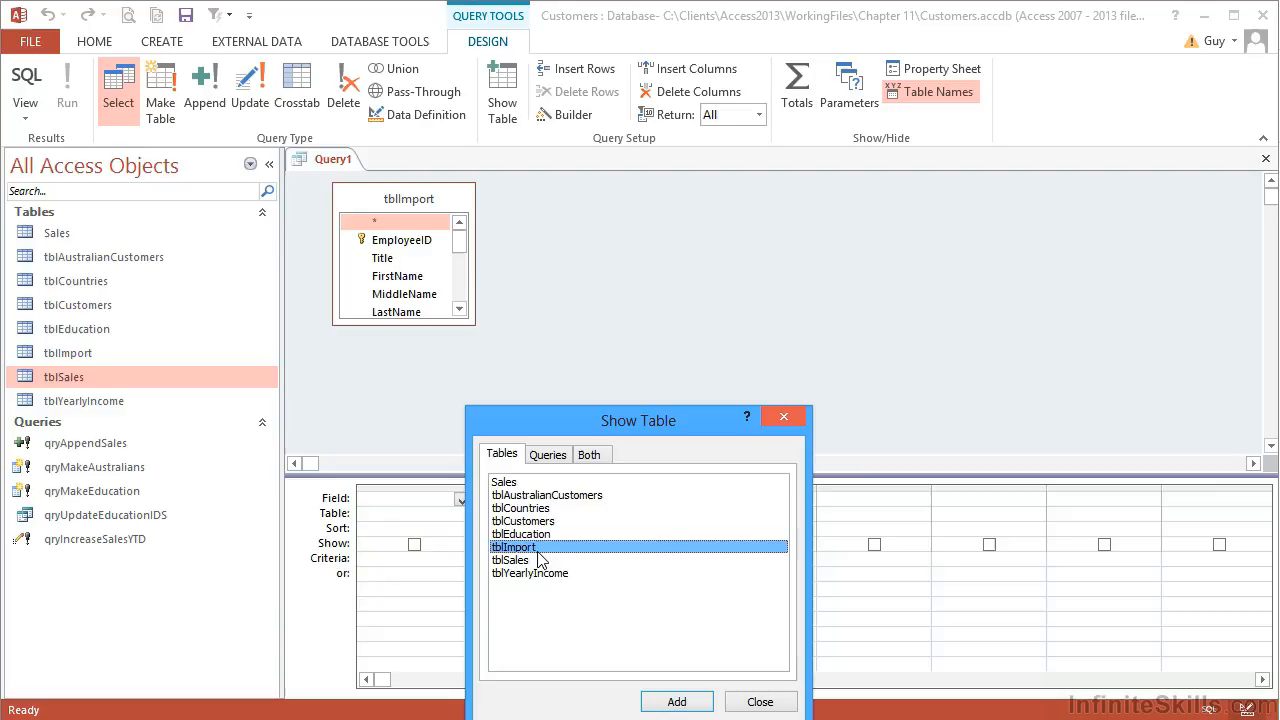
click(760, 701)
drag(469, 322, 505, 453)
double_click(420, 207)
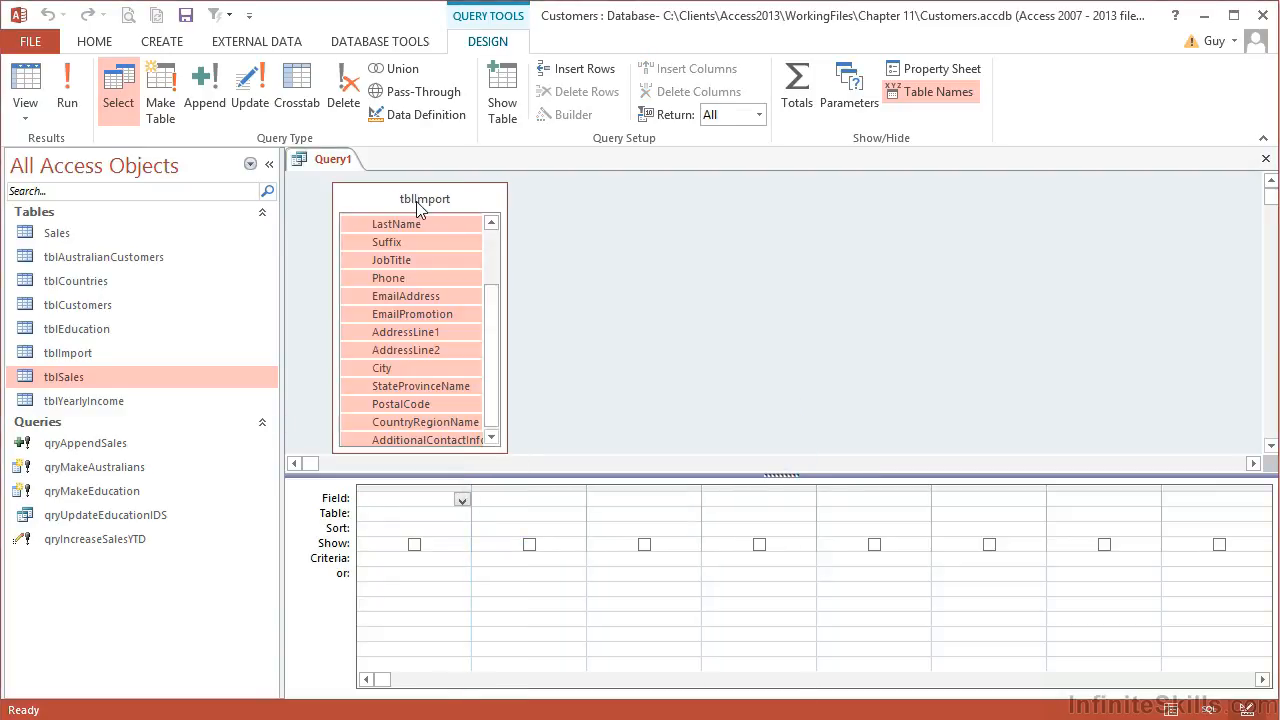
drag(497, 303, 425, 498)
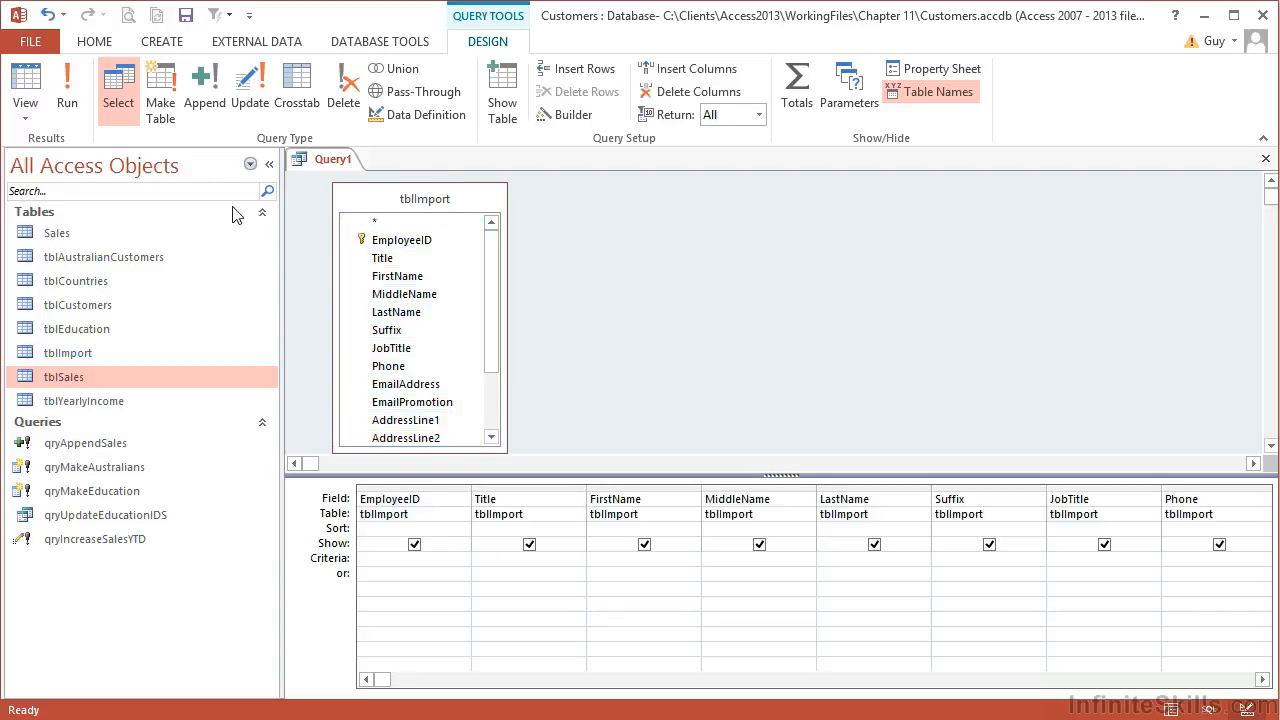
Convert the query to an append query that targets tblCustomers in the current database.
click(208, 100)
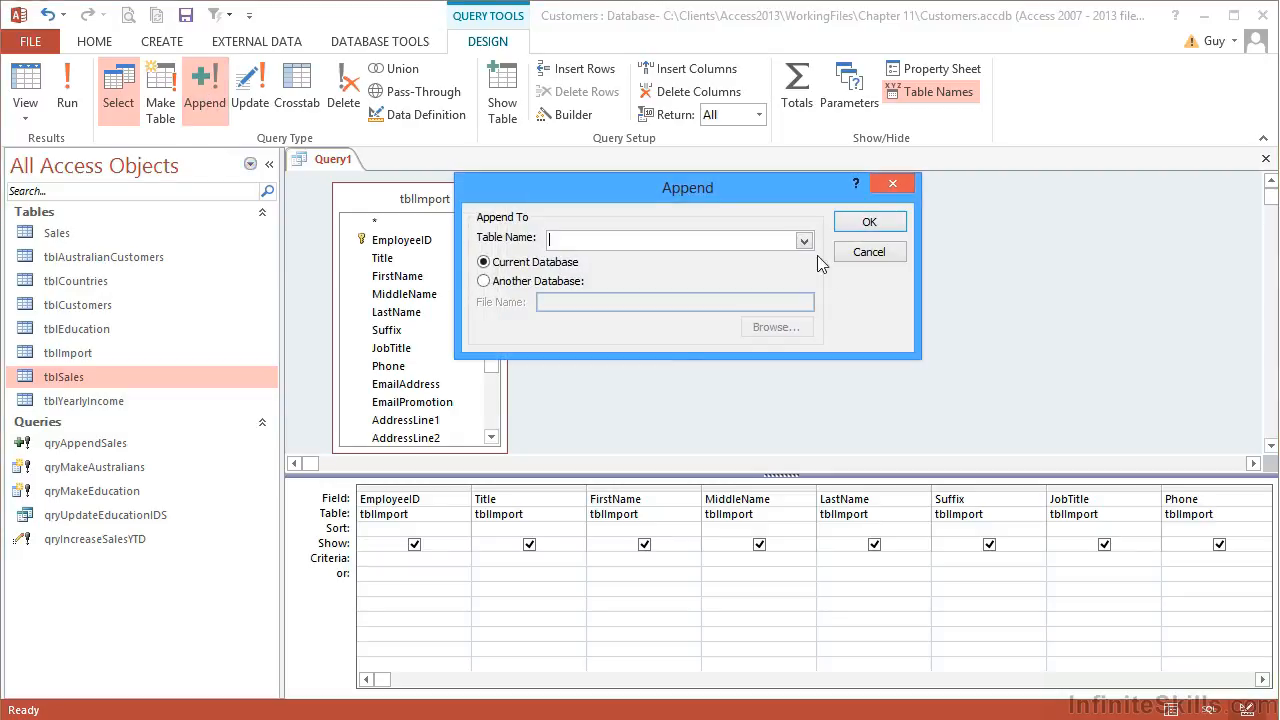
click(804, 242)
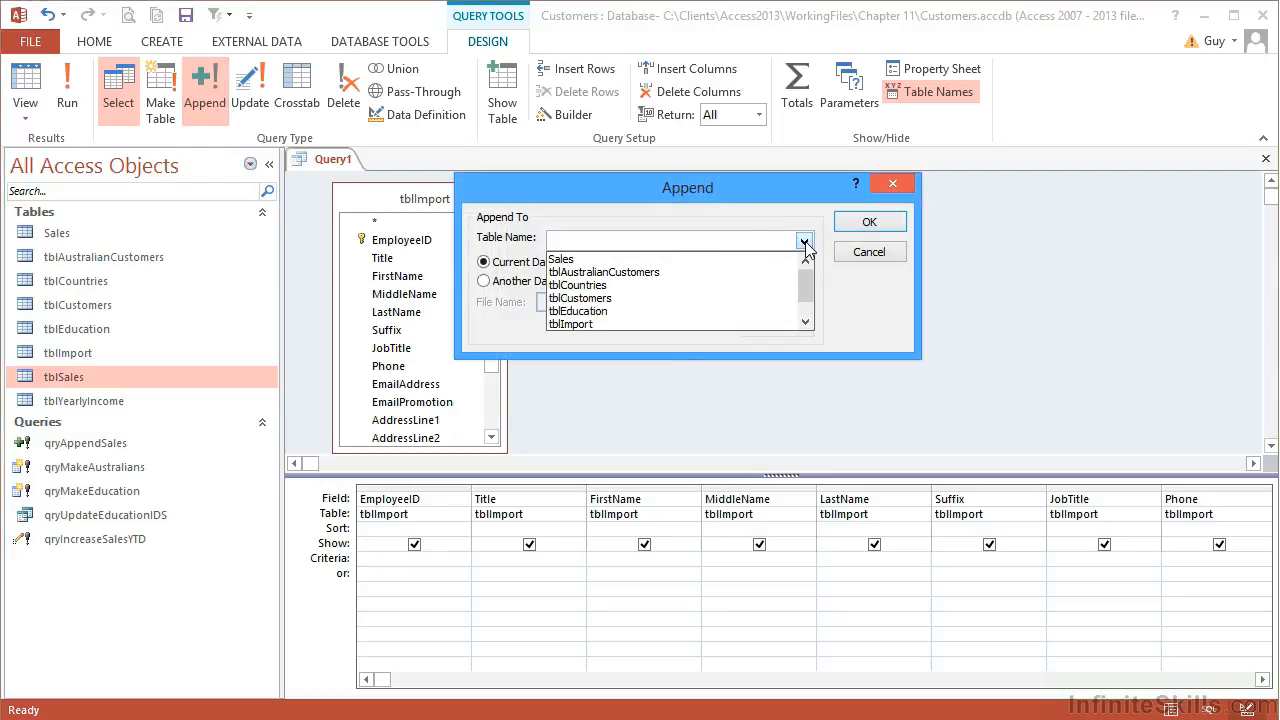
click(593, 298)
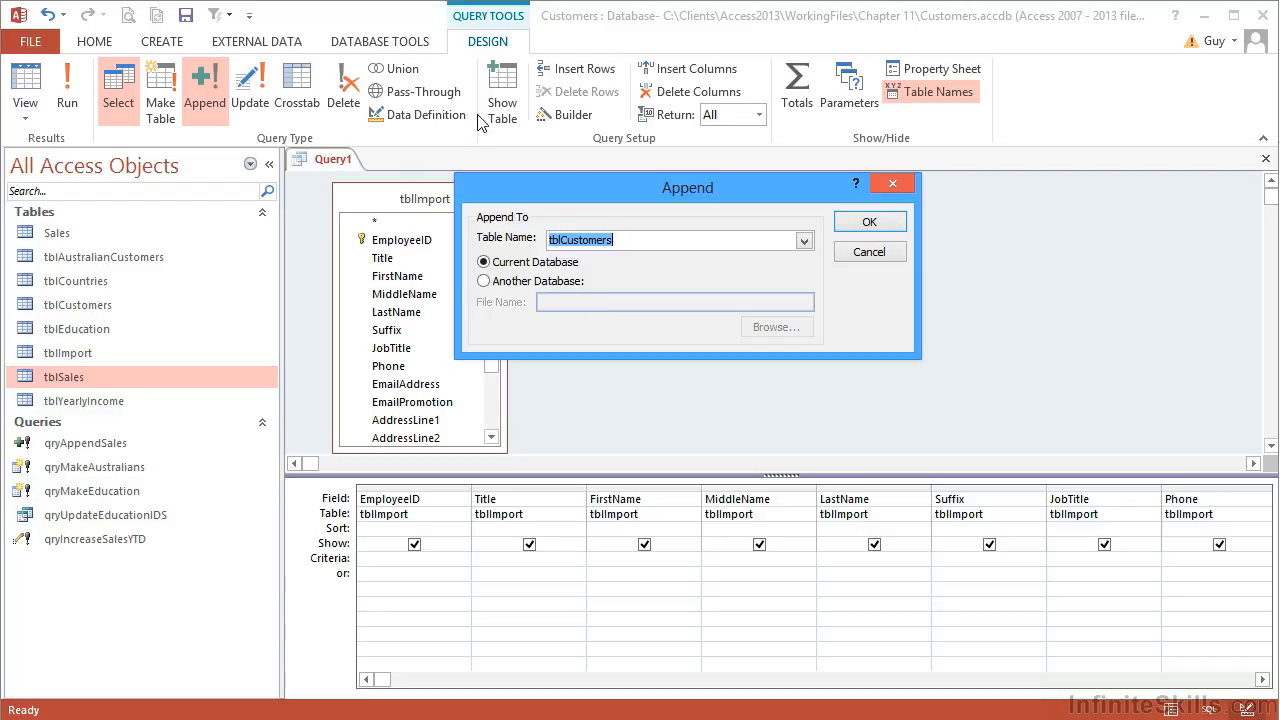
click(866, 224)
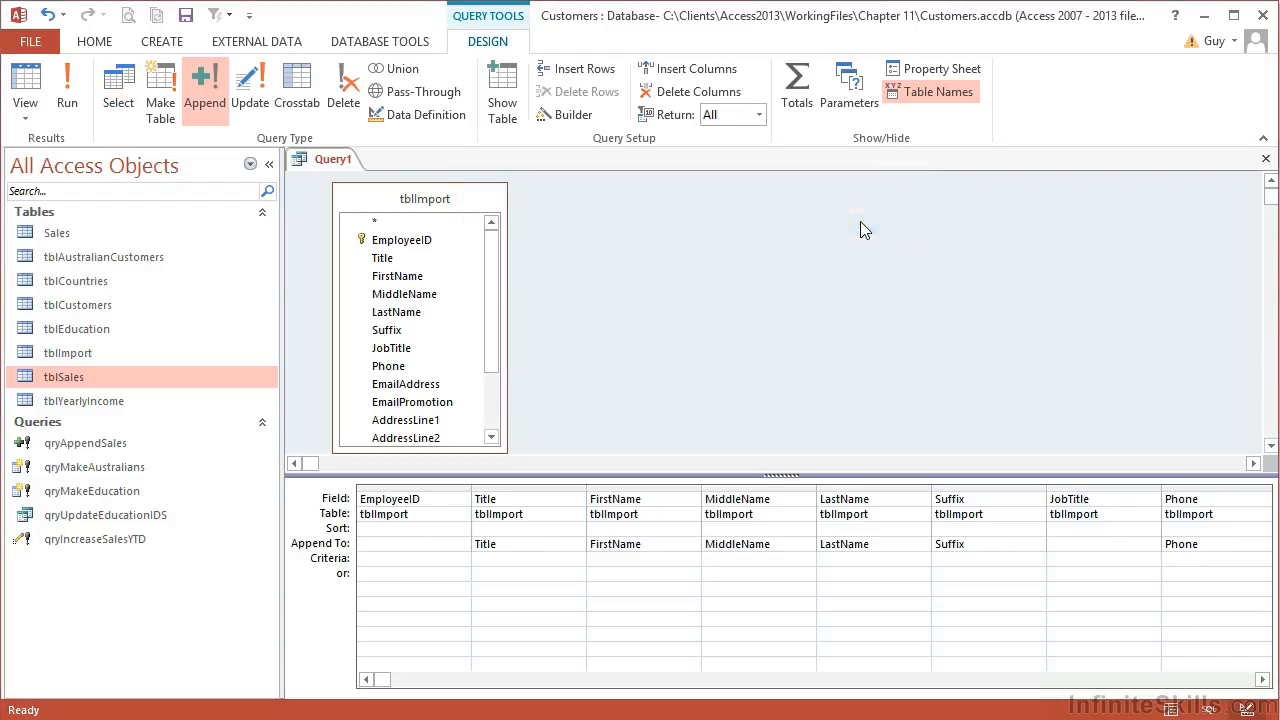
Map the JobTitle field to append to Occupation.
click(658, 499)
click(663, 543)
click(654, 499)
click(1261, 679)
click(1261, 679)
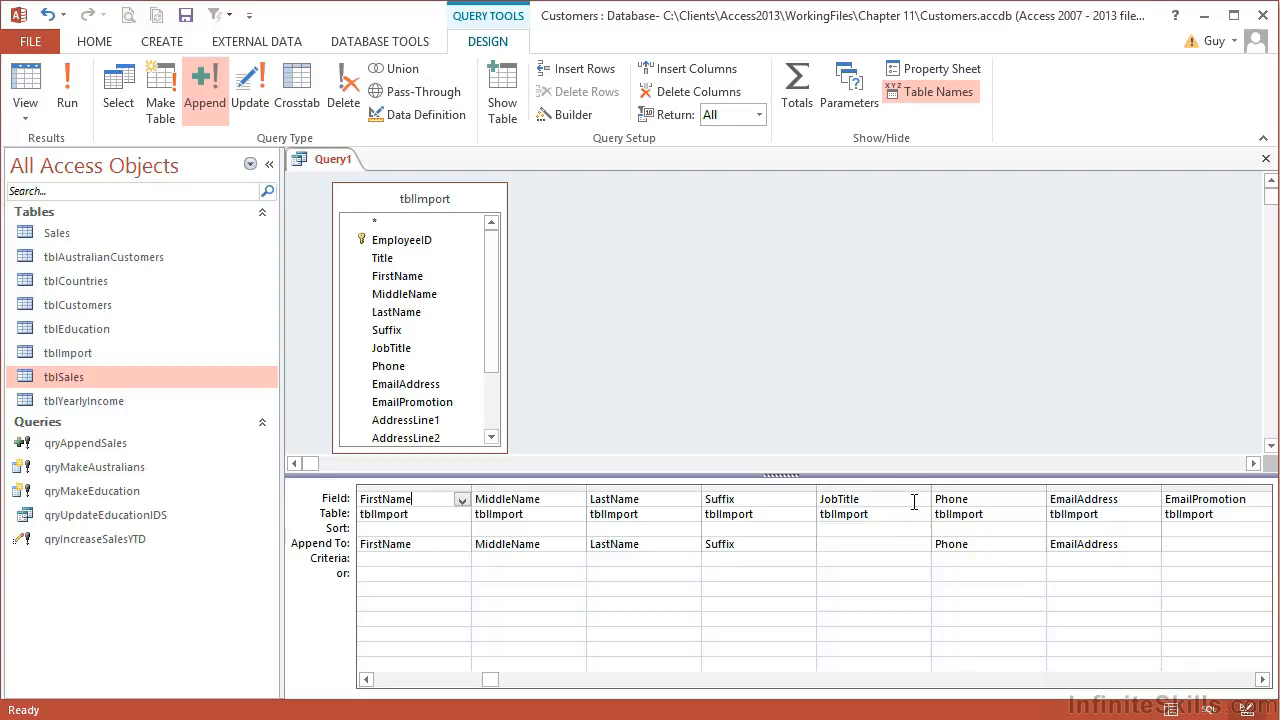
click(922, 544)
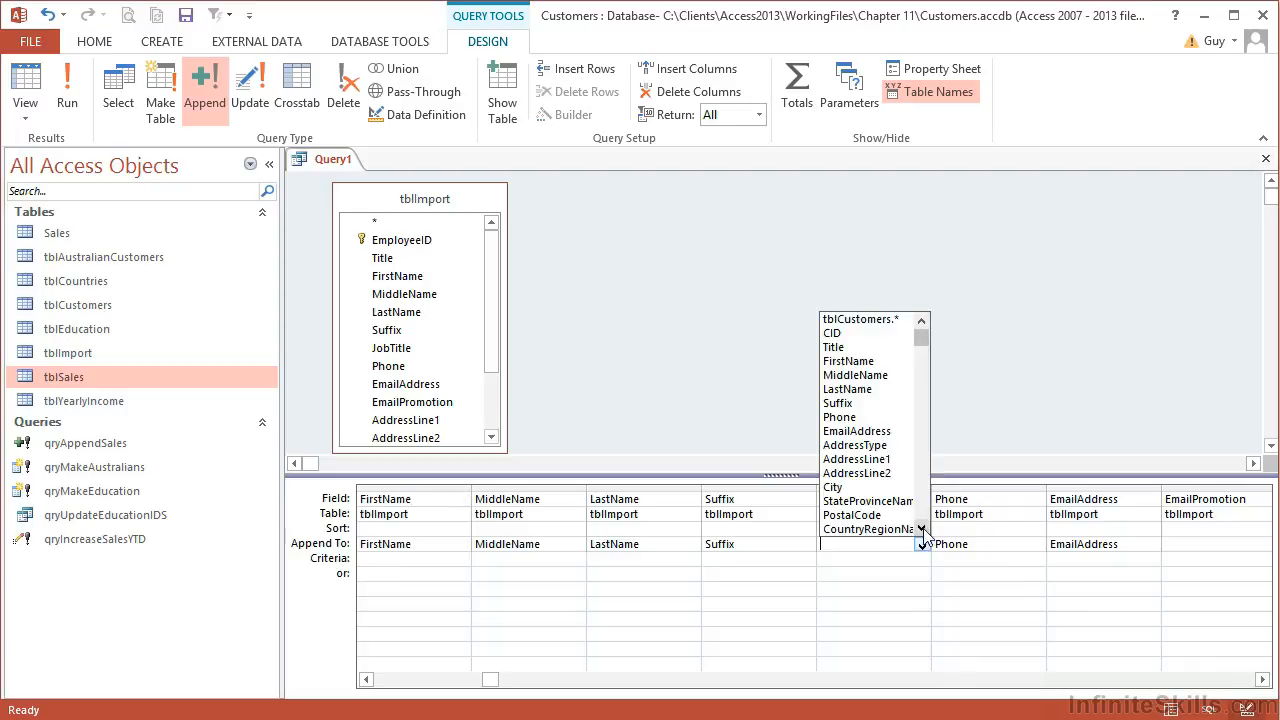
click(921, 529)
drag(922, 530, 922, 530)
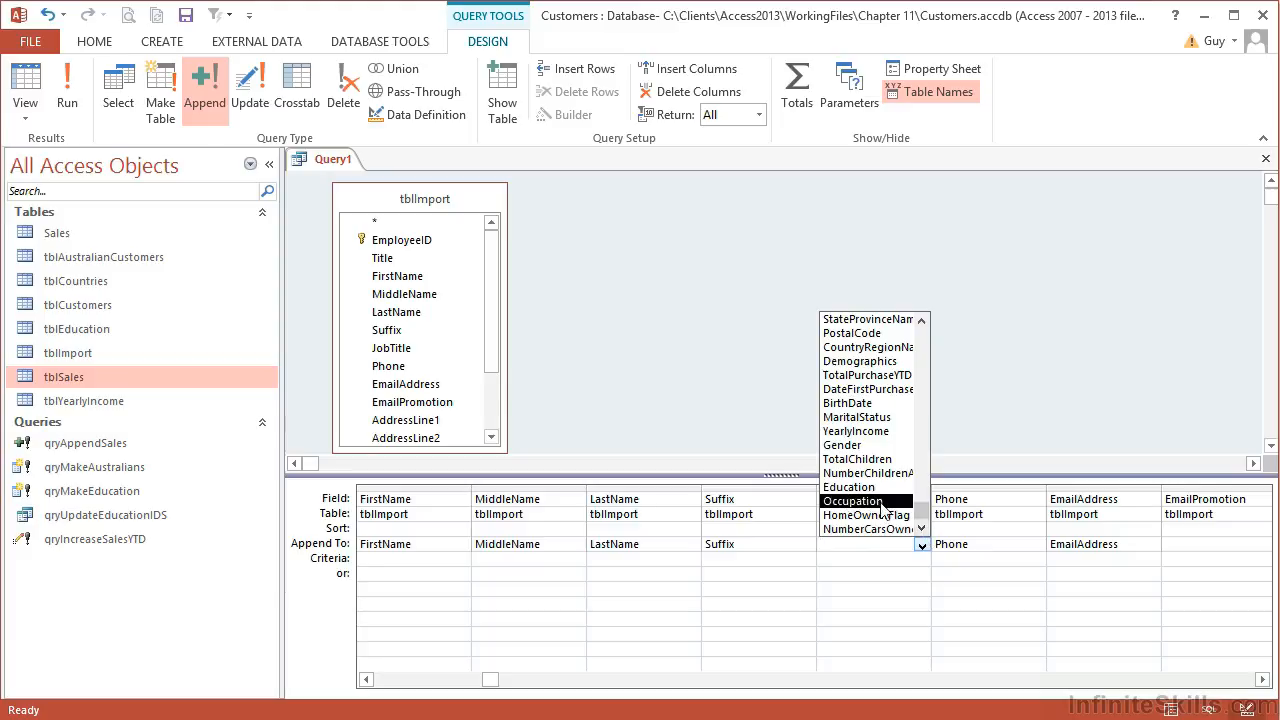
click(885, 501)
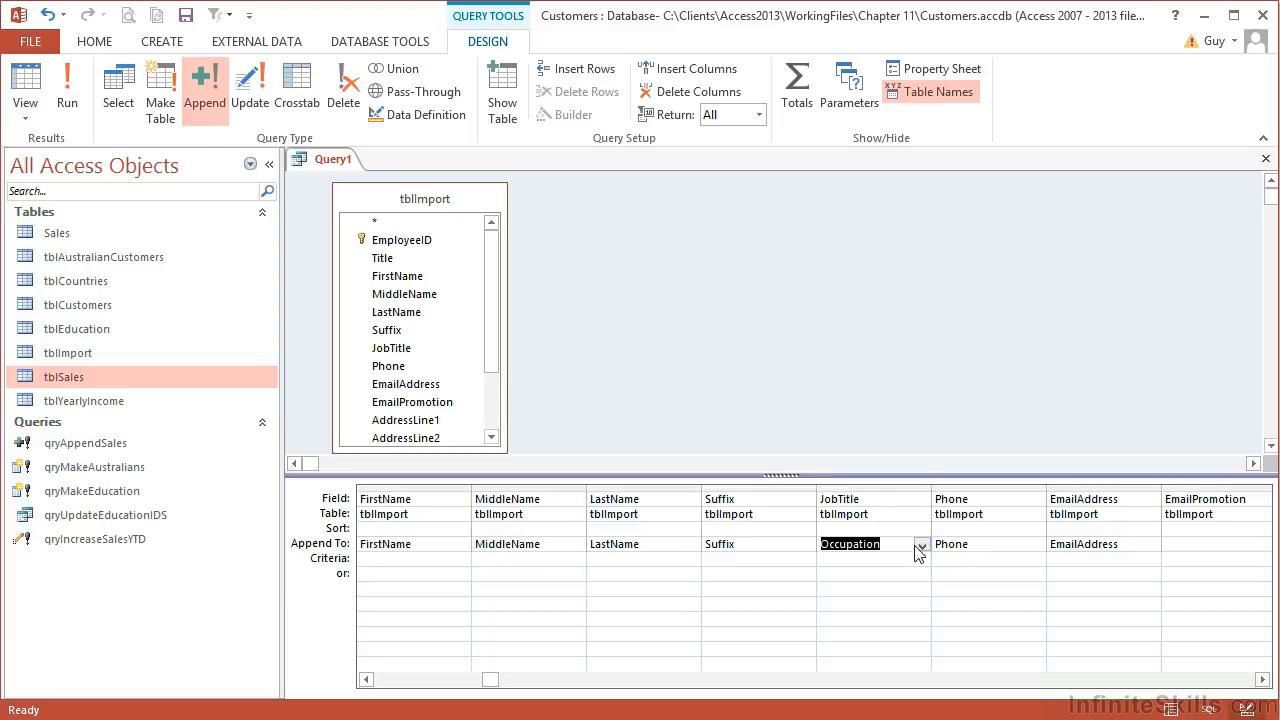
Examine the append targets of the remaining fields through to AdditionalContactInfo.
click(1262, 679)
click(1262, 679)
click(1262, 679)
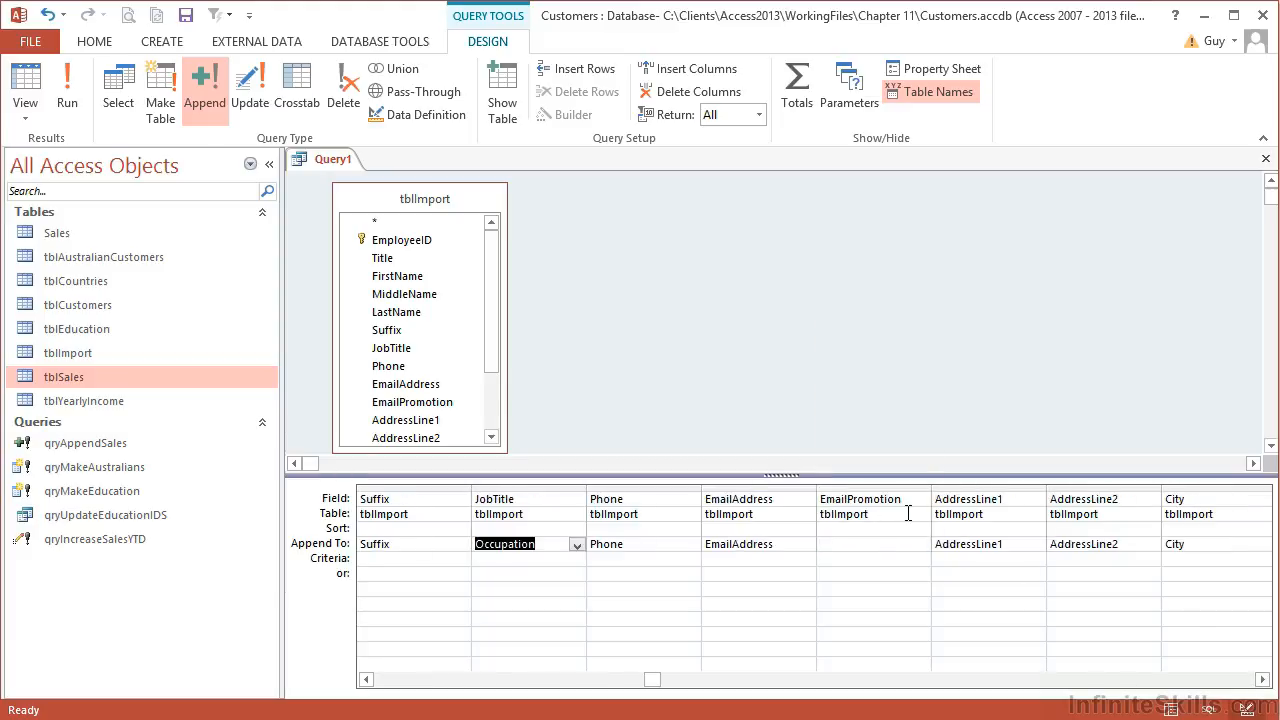
click(1262, 679)
click(1262, 679)
click(1262, 679)
click(1262, 679)
click(1262, 679)
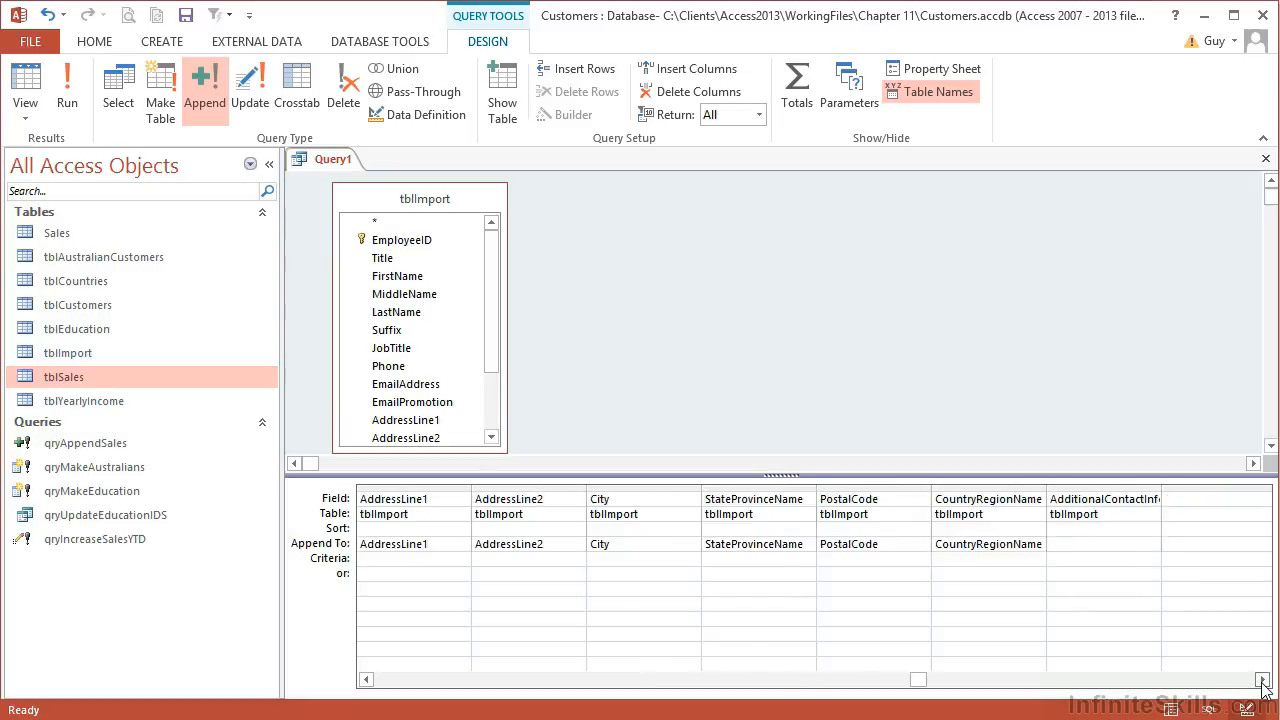
Widen the AdditionalContactInfo column and look through the tblCustomers fields for a matching append target.
drag(1162, 488, 1208, 488)
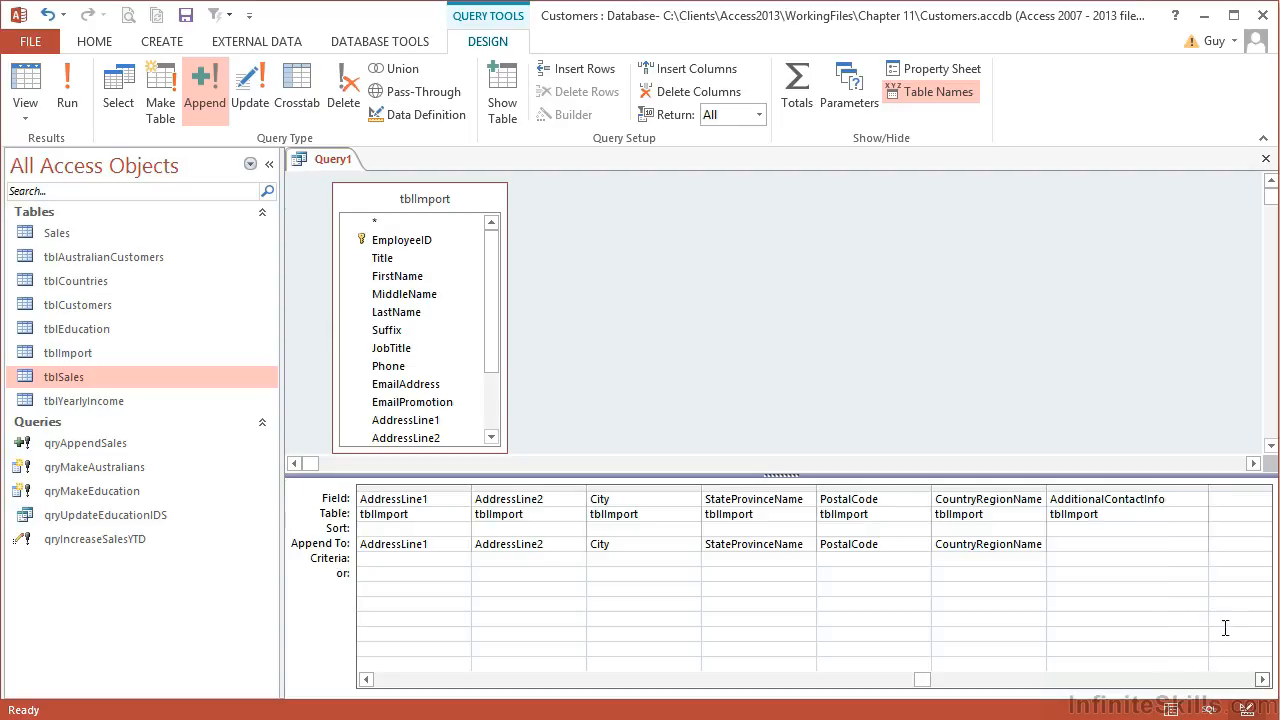
click(1180, 544)
click(1199, 545)
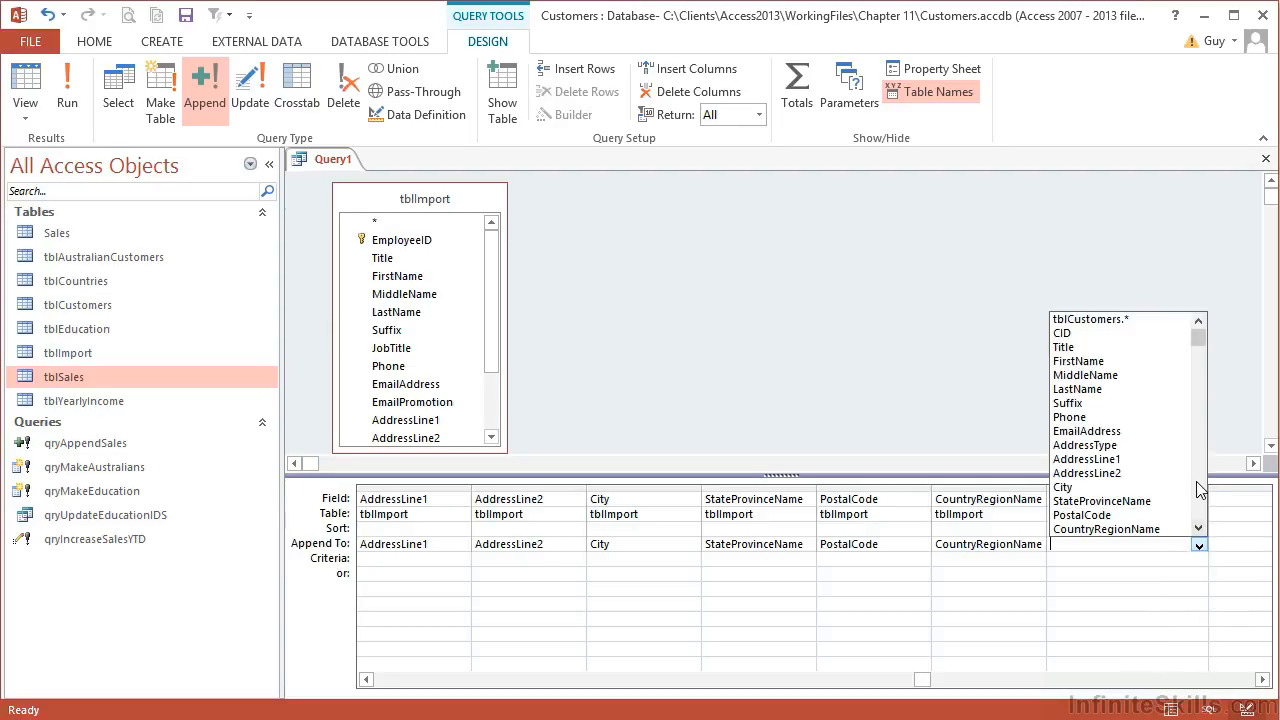
click(1198, 528)
drag(1200, 414, 1198, 338)
click(888, 549)
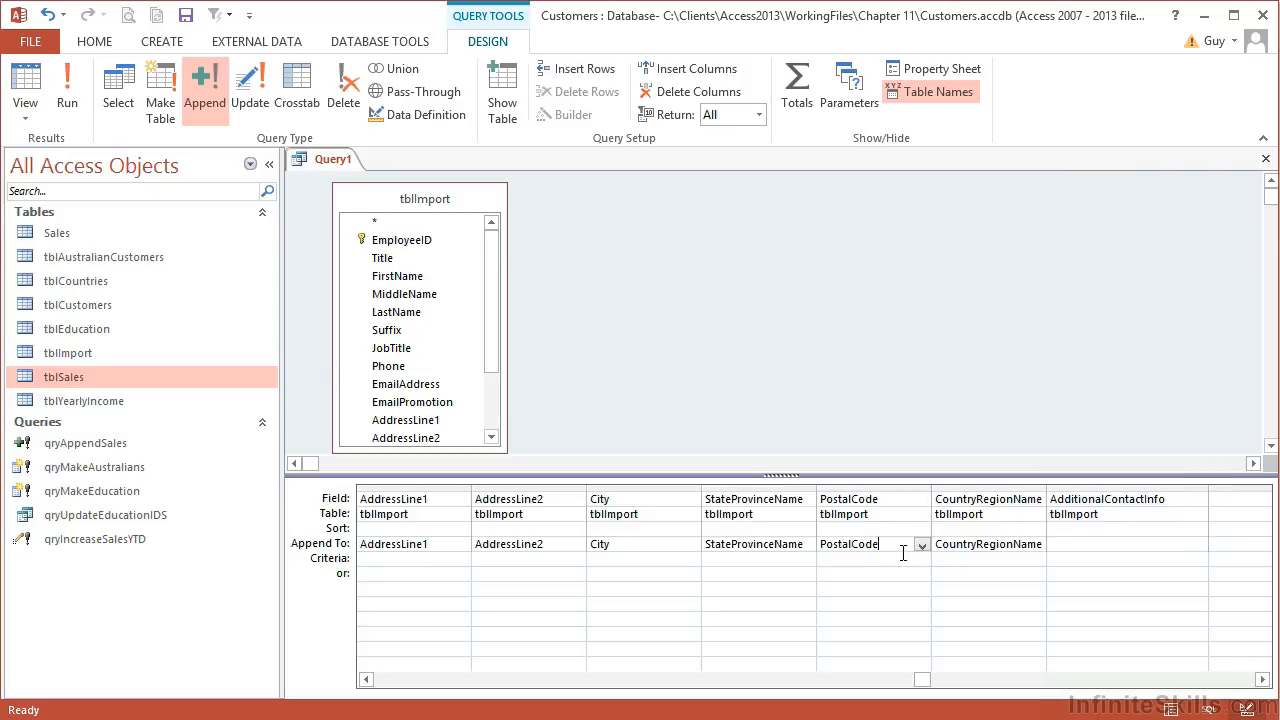
Preview the query's records in datasheet view, then return to design view and fit the CountryRegionName column to its contents.
click(40, 86)
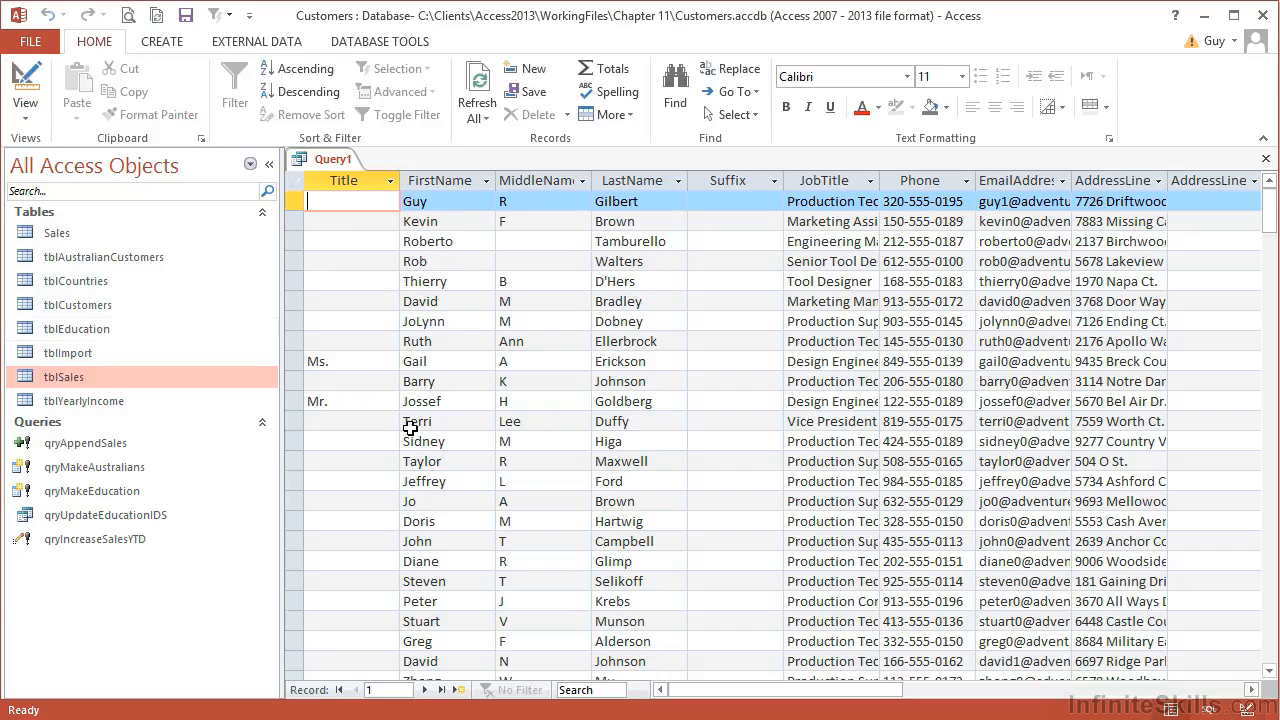
drag(886, 692, 773, 700)
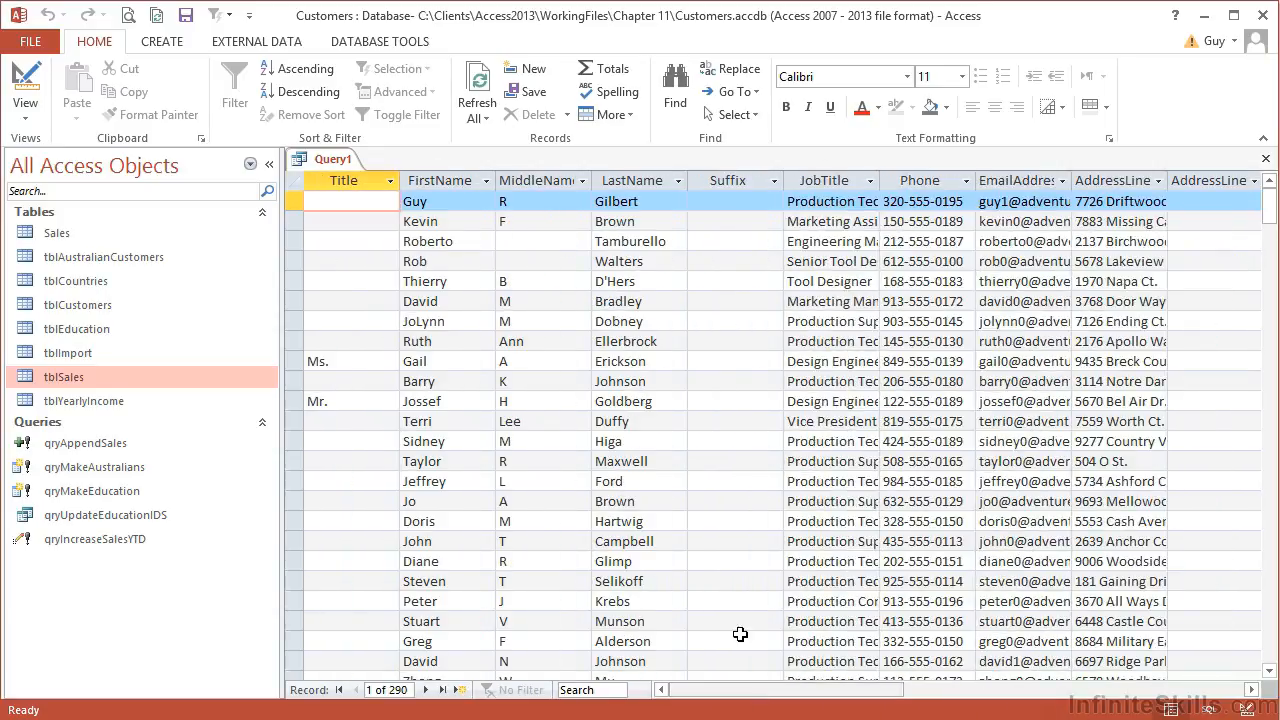
click(38, 86)
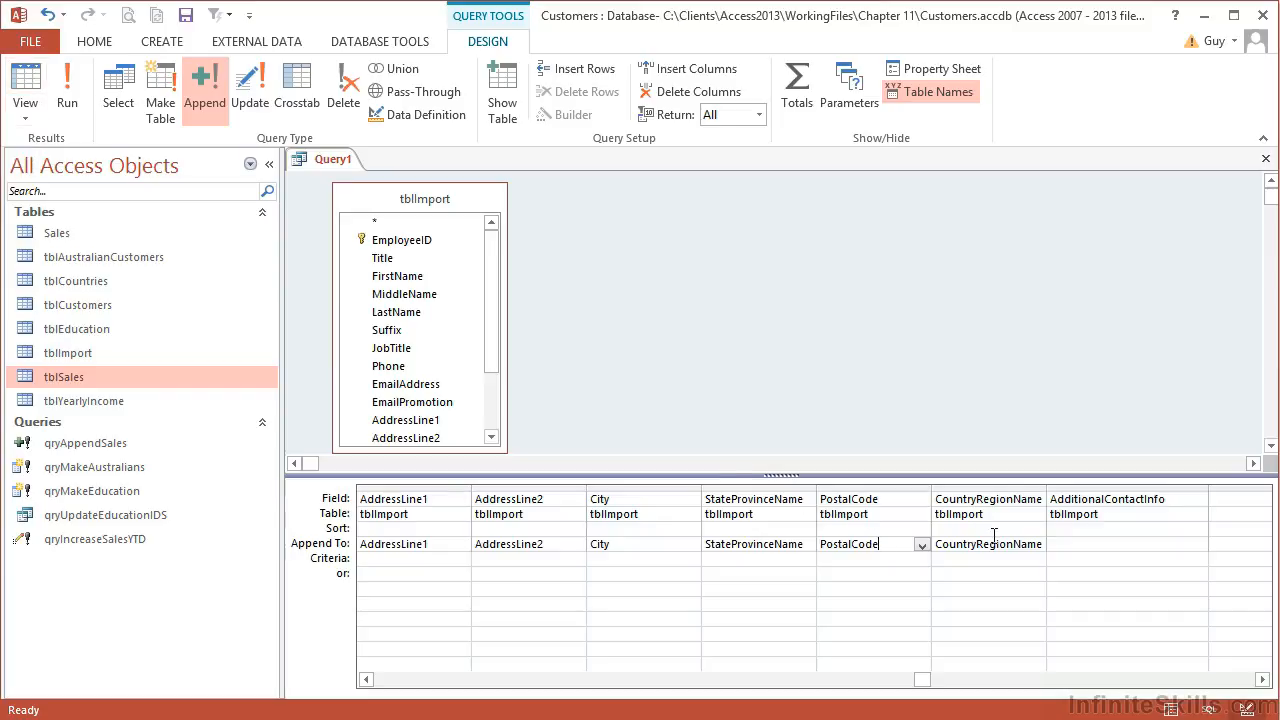
double_click(1047, 491)
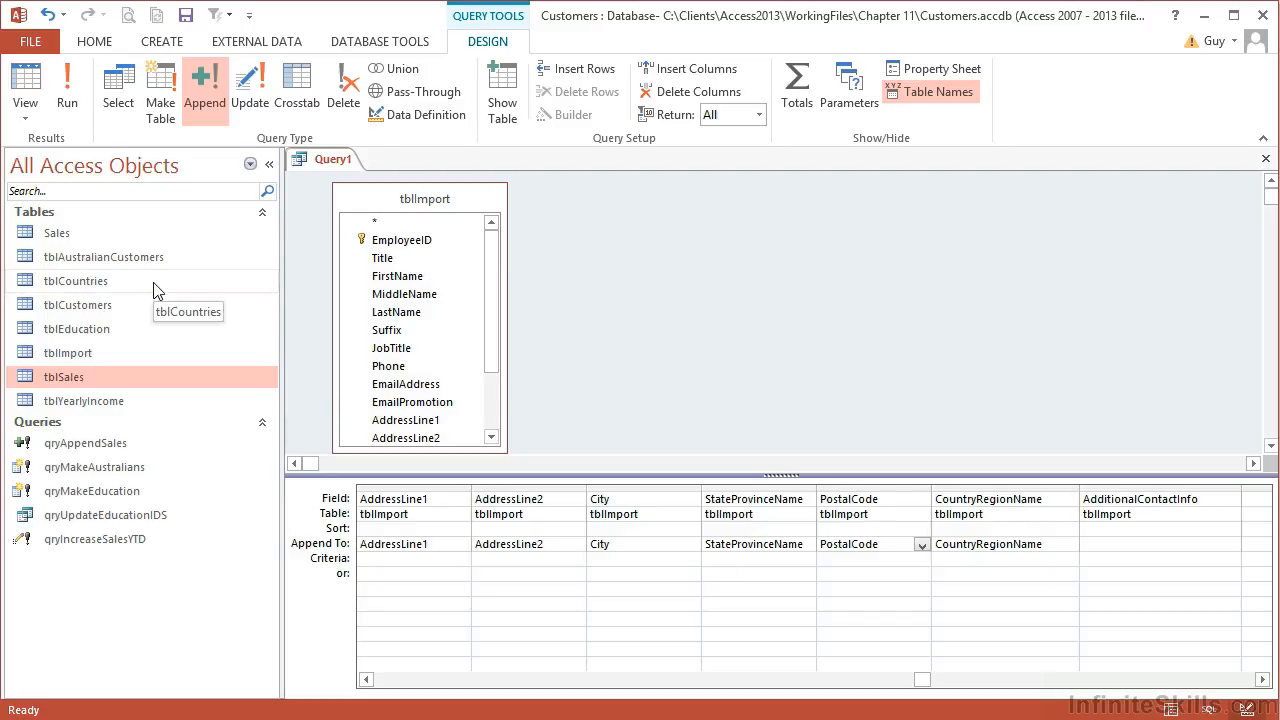
Preview the query's records again and examine the country values in the last columns.
click(25, 85)
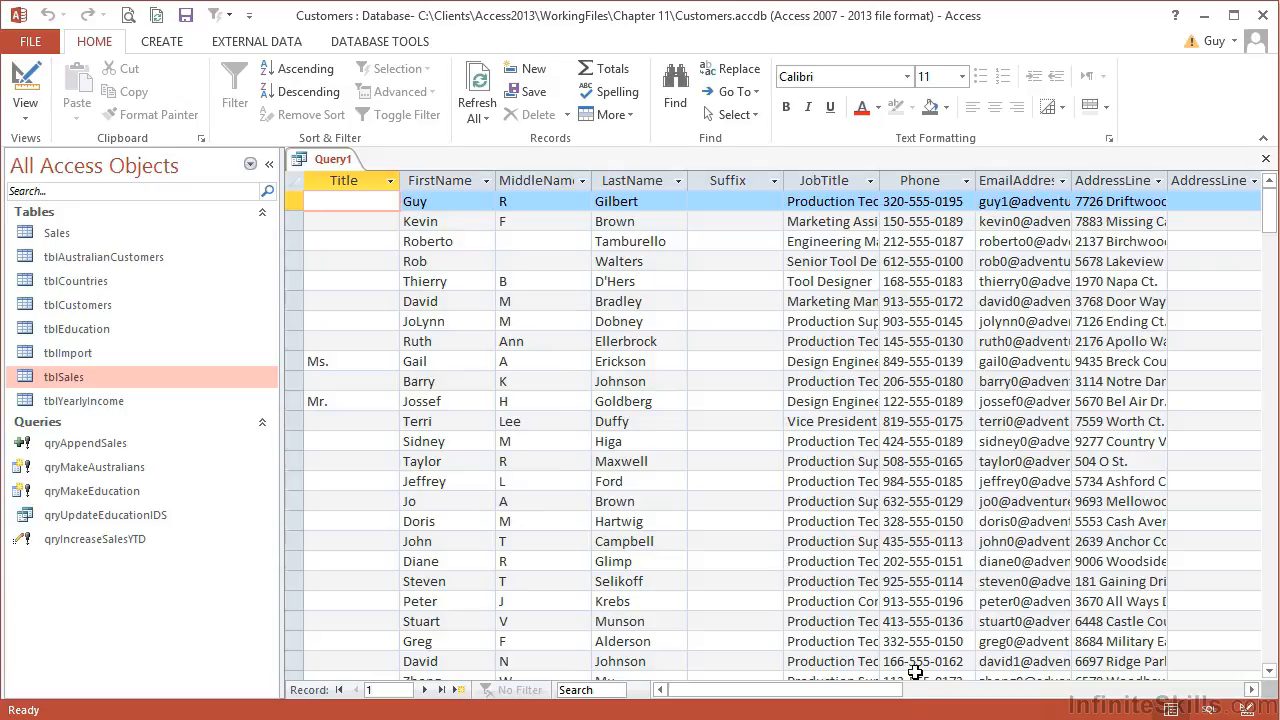
drag(886, 690, 1096, 690)
scroll(976, 610, down, 4)
scroll(976, 610, down, 4)
scroll(980, 650, up, 8)
Return to design view and look up the countryID of United States in tblCountries, closing the table again.
click(35, 90)
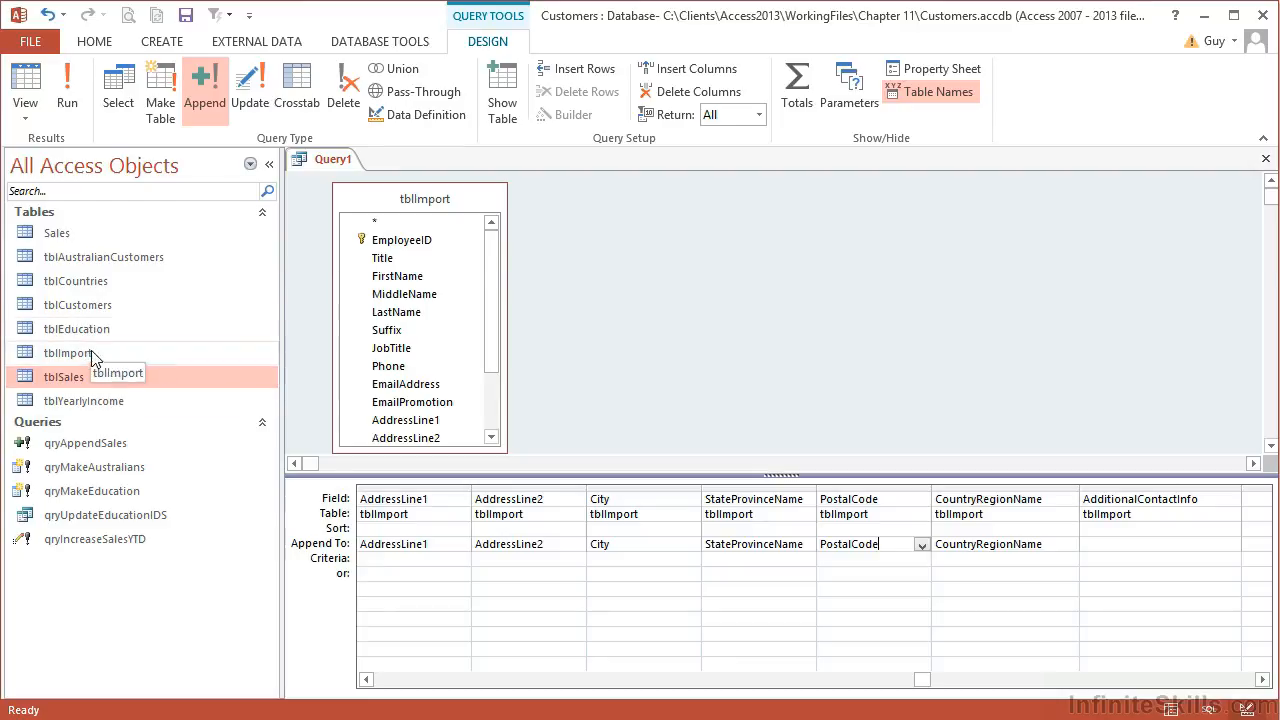
double_click(88, 283)
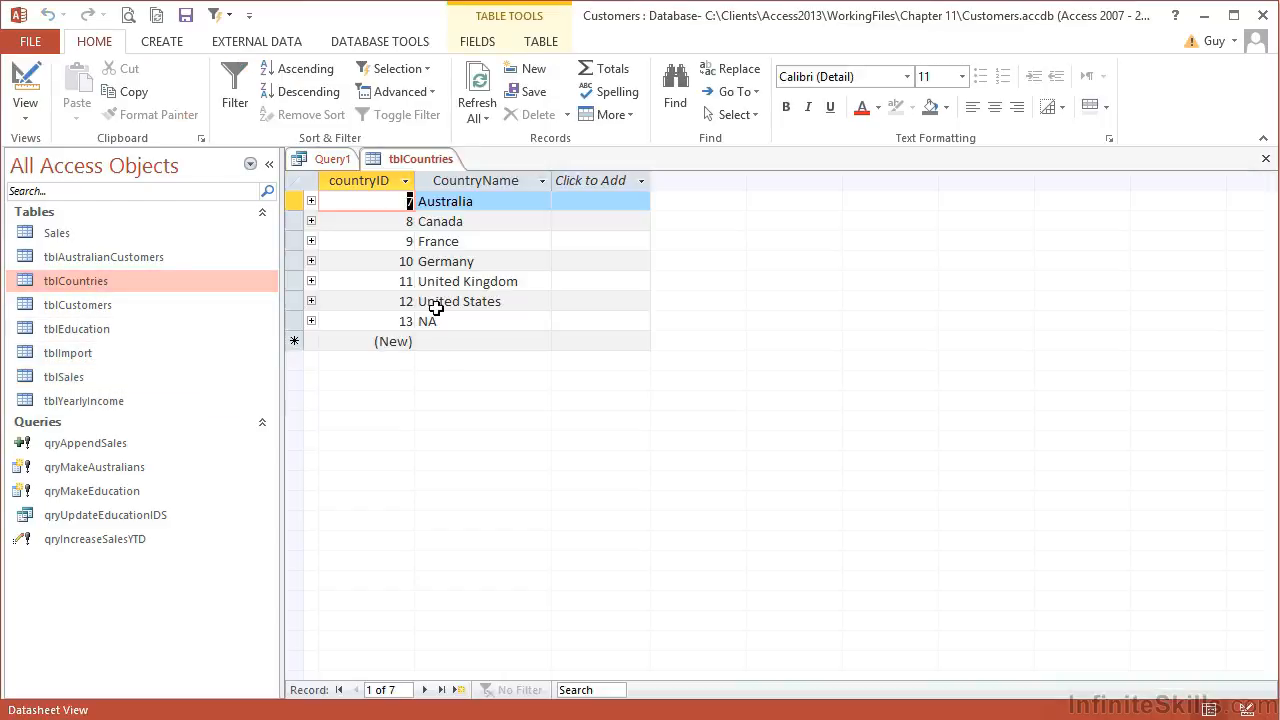
click(1265, 159)
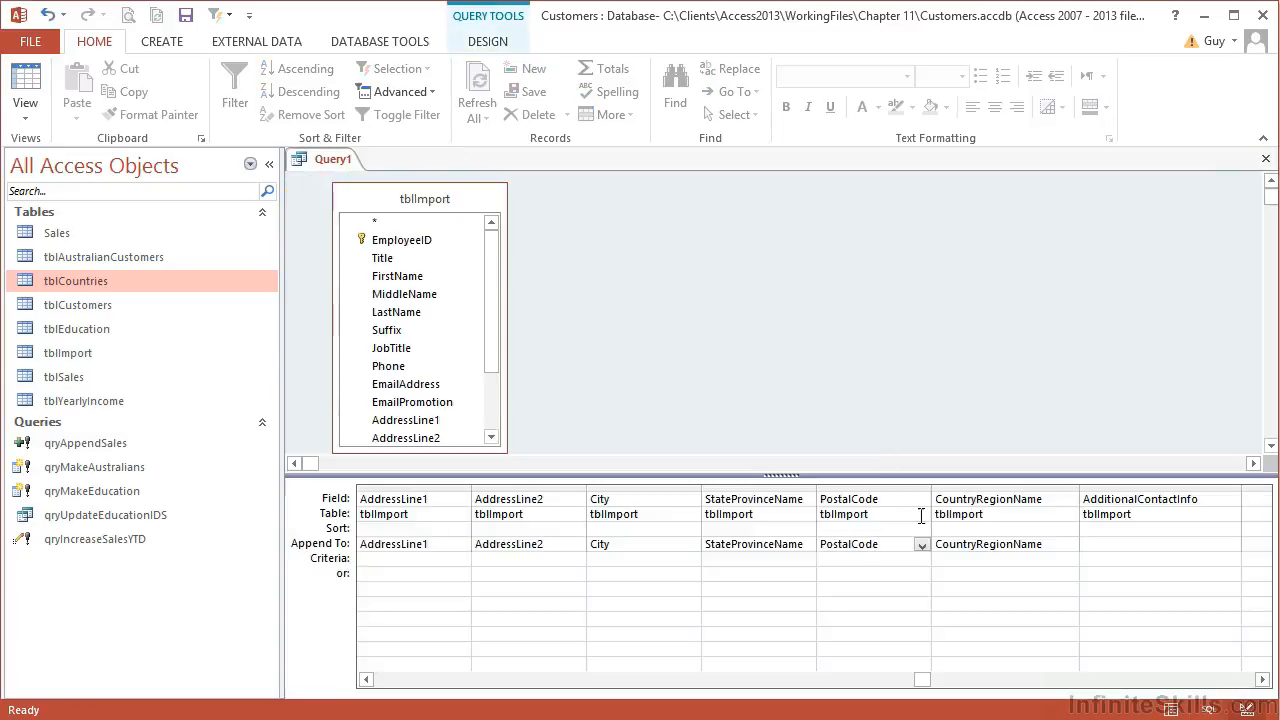
Remove the CountryRegionName column from the query grid and add the calculated field countryid: 12 in its place.
click(1045, 490)
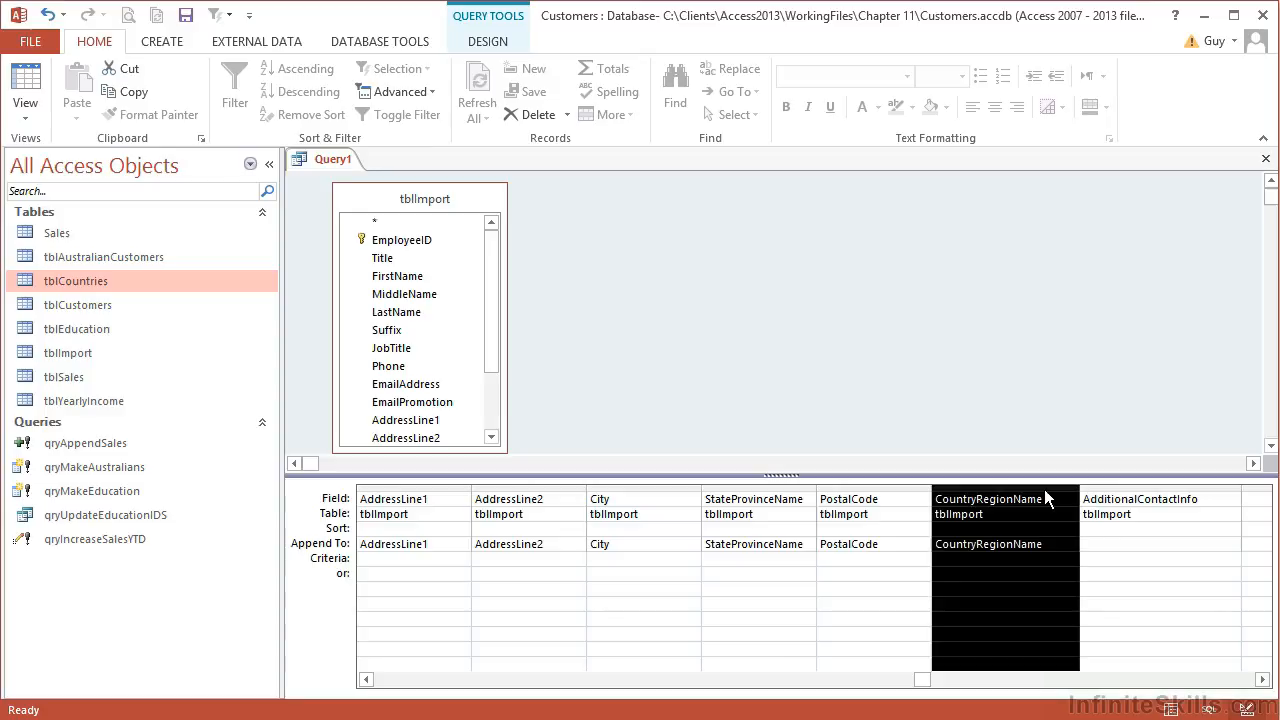
key(Delete)
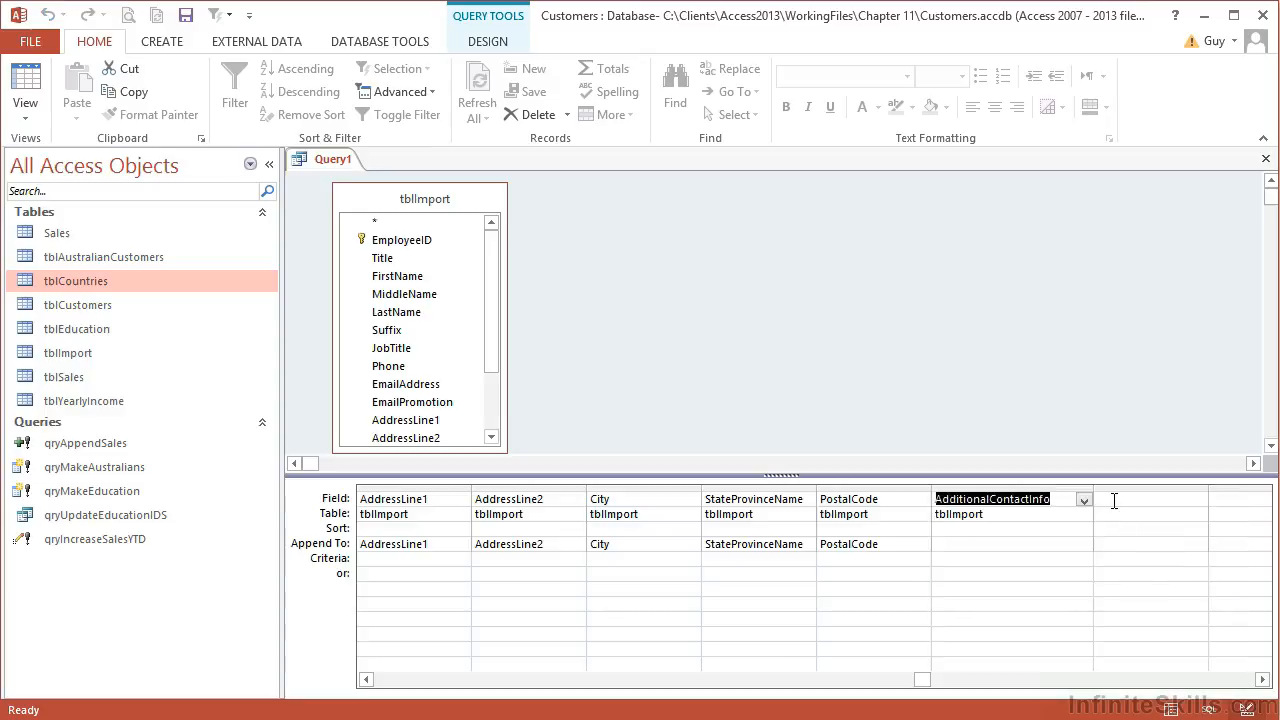
click(1114, 503)
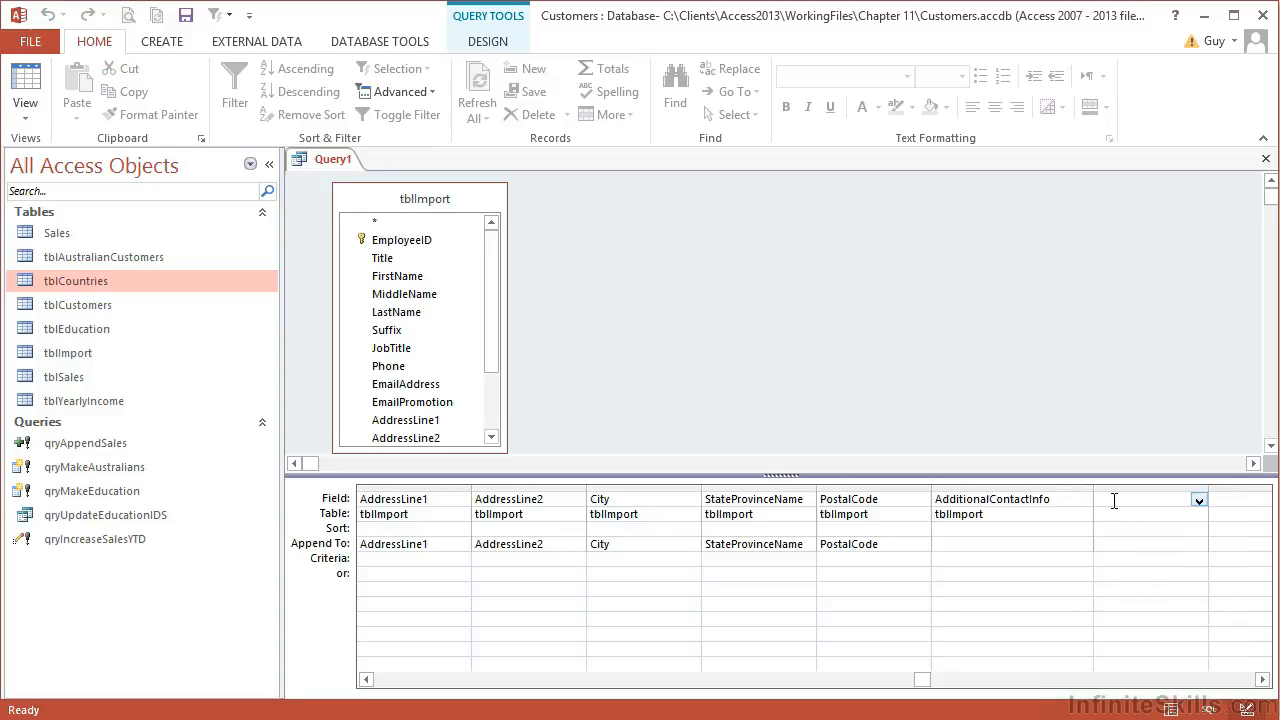
text(country)
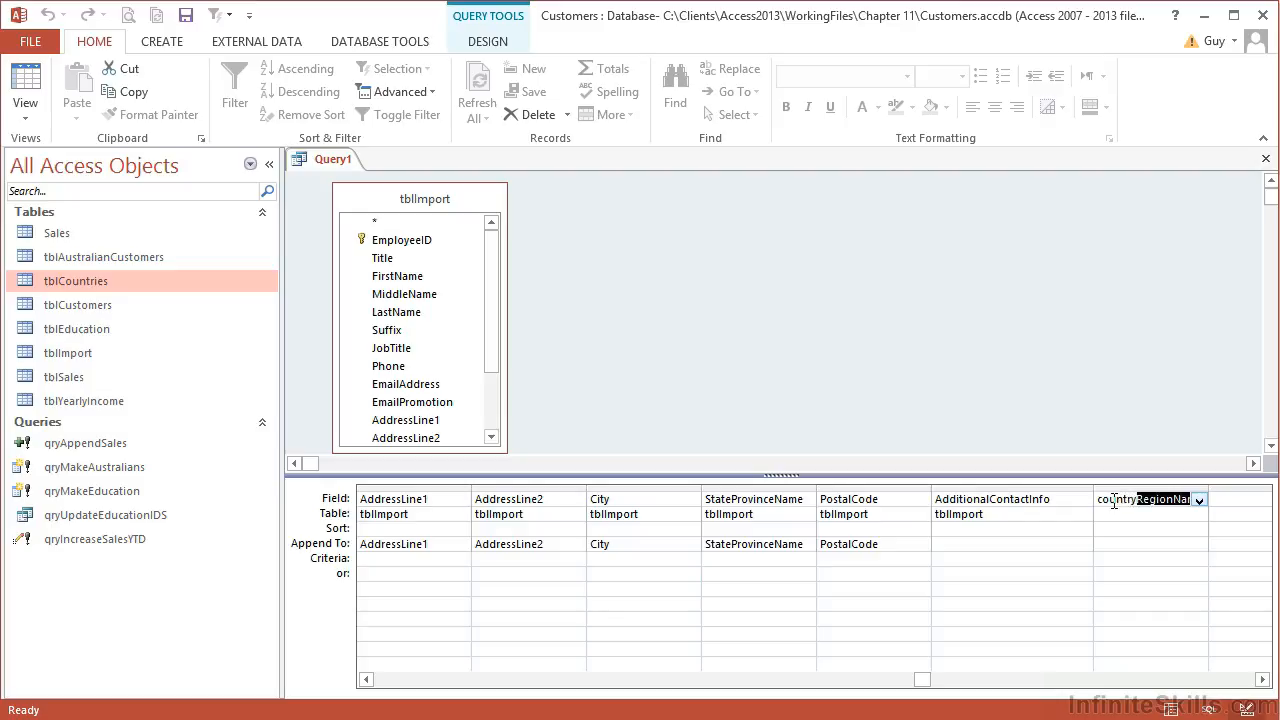
text(id: 12)
key(Down)
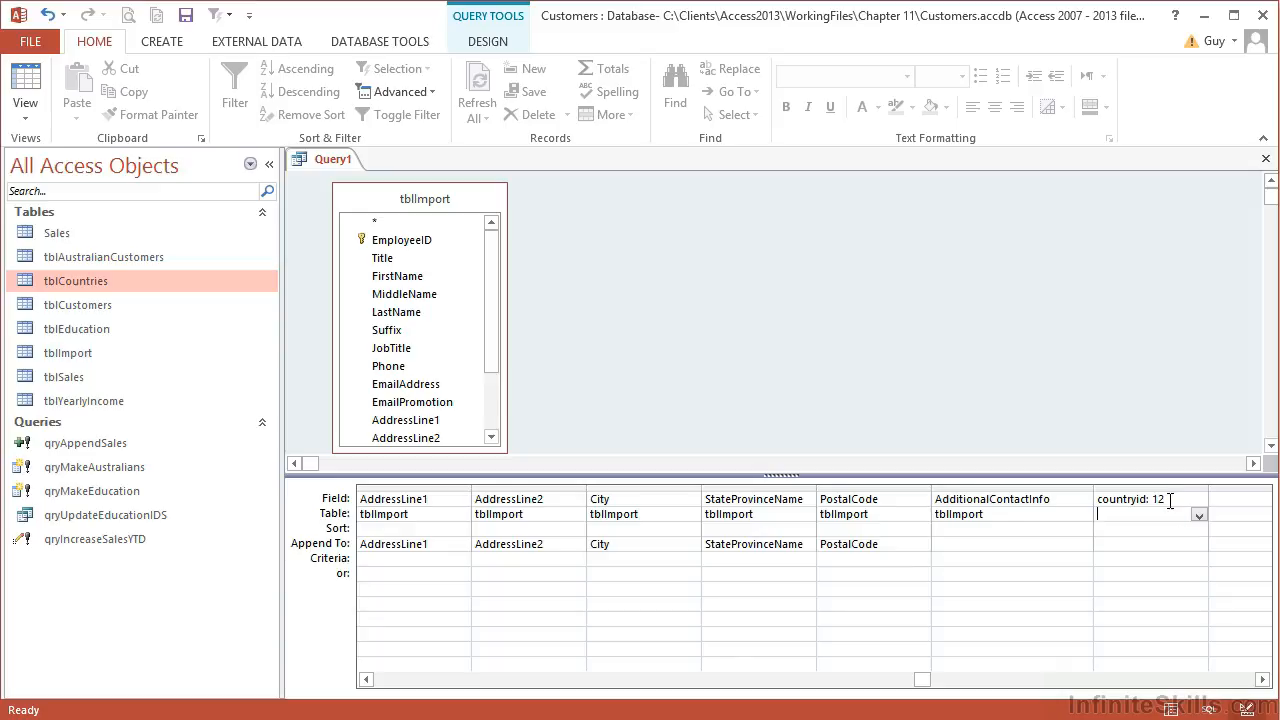
Set the countryid field to append to CountryRegionName.
click(1145, 546)
click(1198, 546)
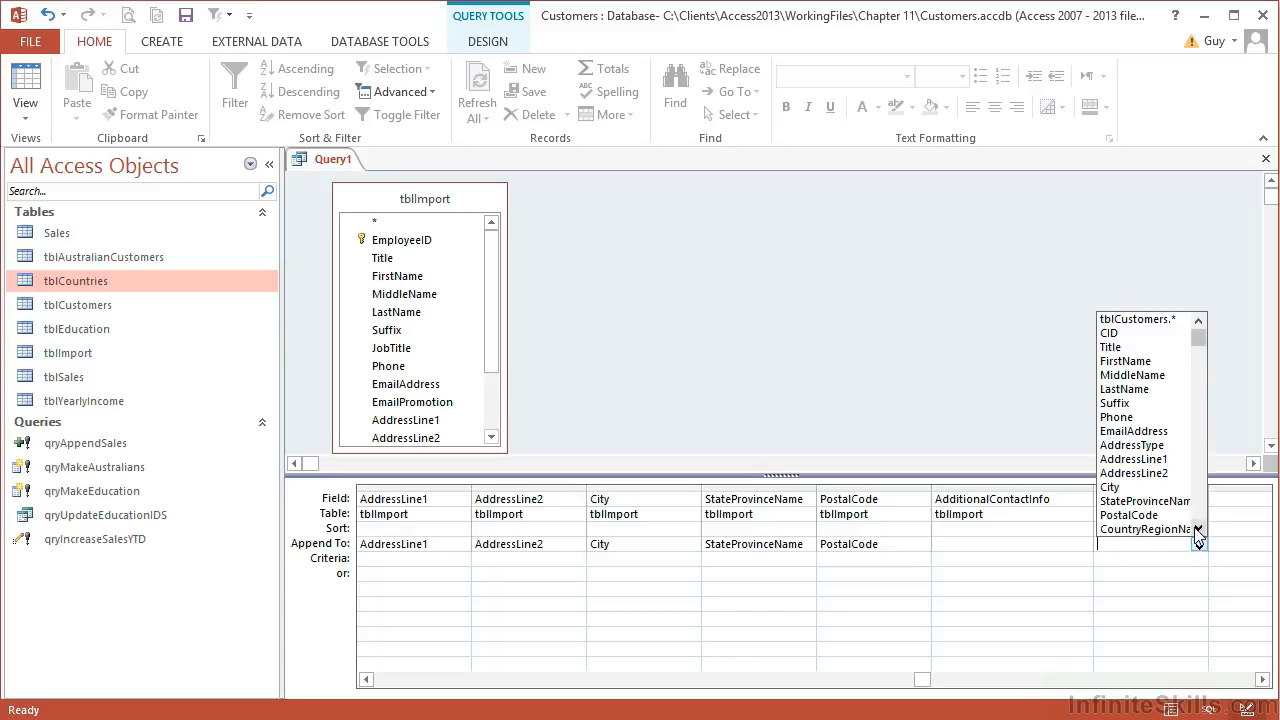
click(1180, 530)
click(1135, 558)
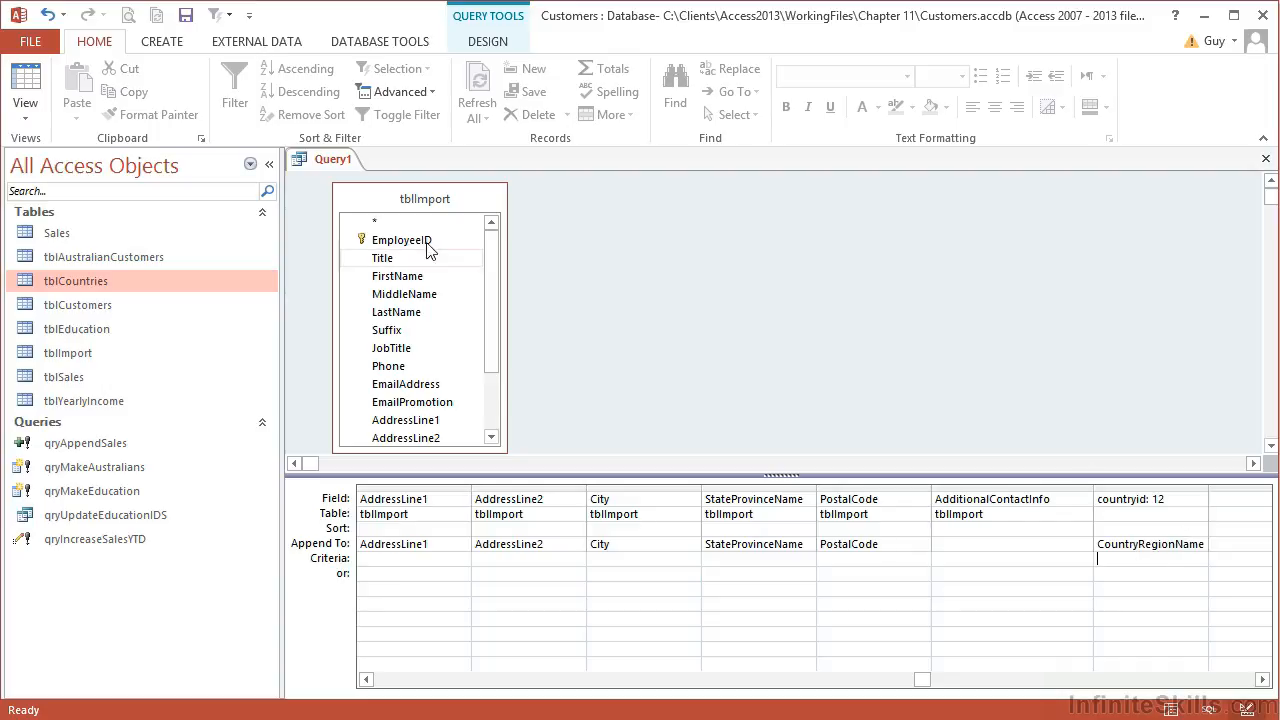
Preview the countryid values in datasheet view, then return to the query design.
click(10, 80)
drag(868, 699, 1052, 696)
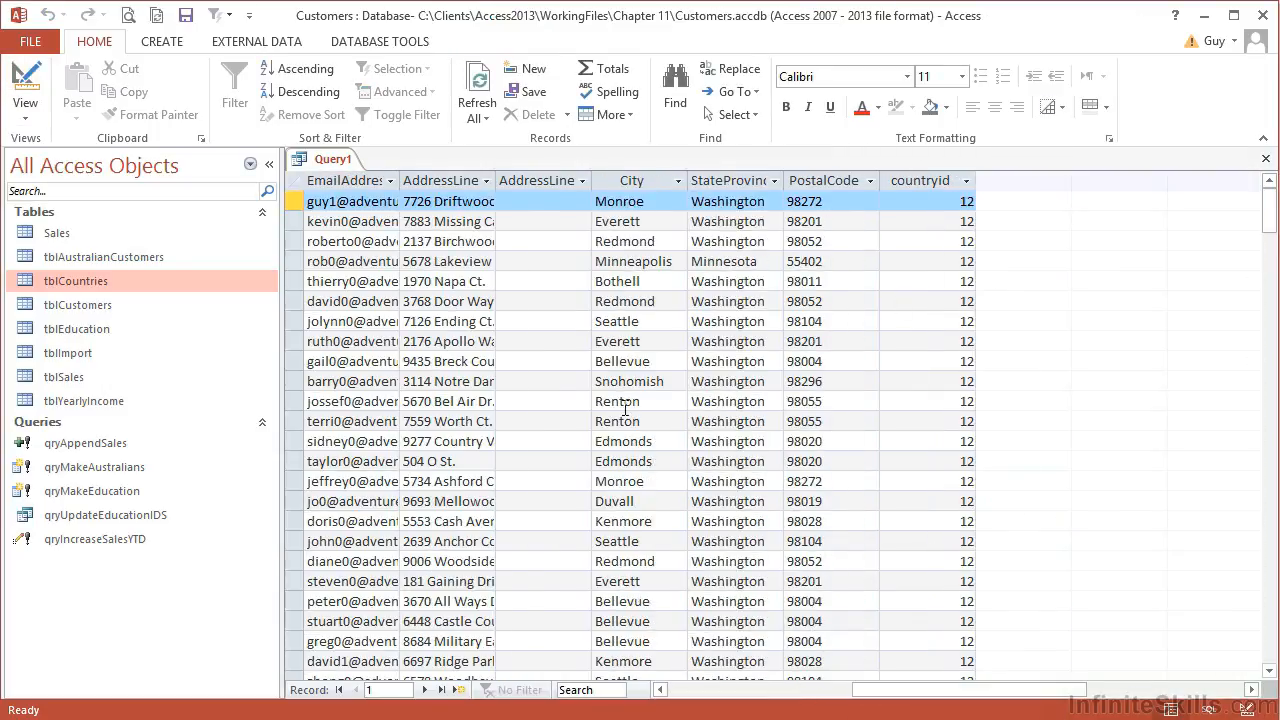
click(27, 85)
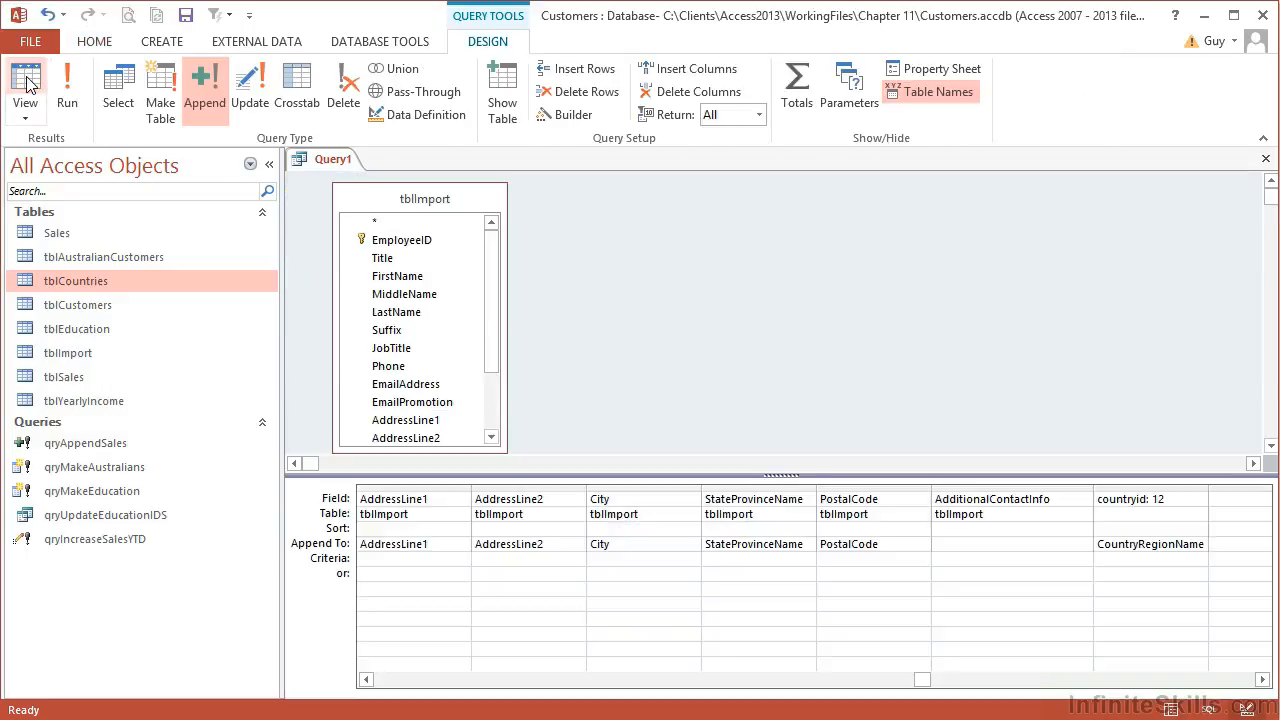
Save the append query under the name qryAppendNewEmployees.
click(185, 15)
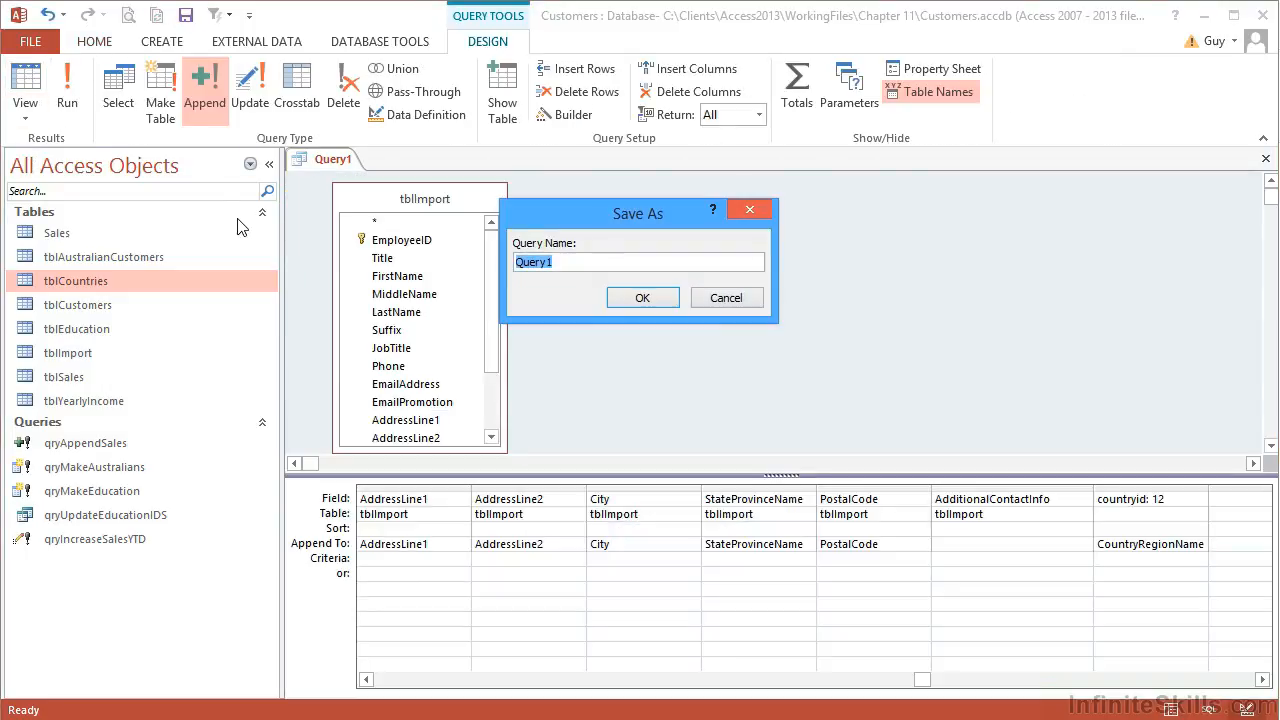
text(qry)
text(AppendNewEmployees)
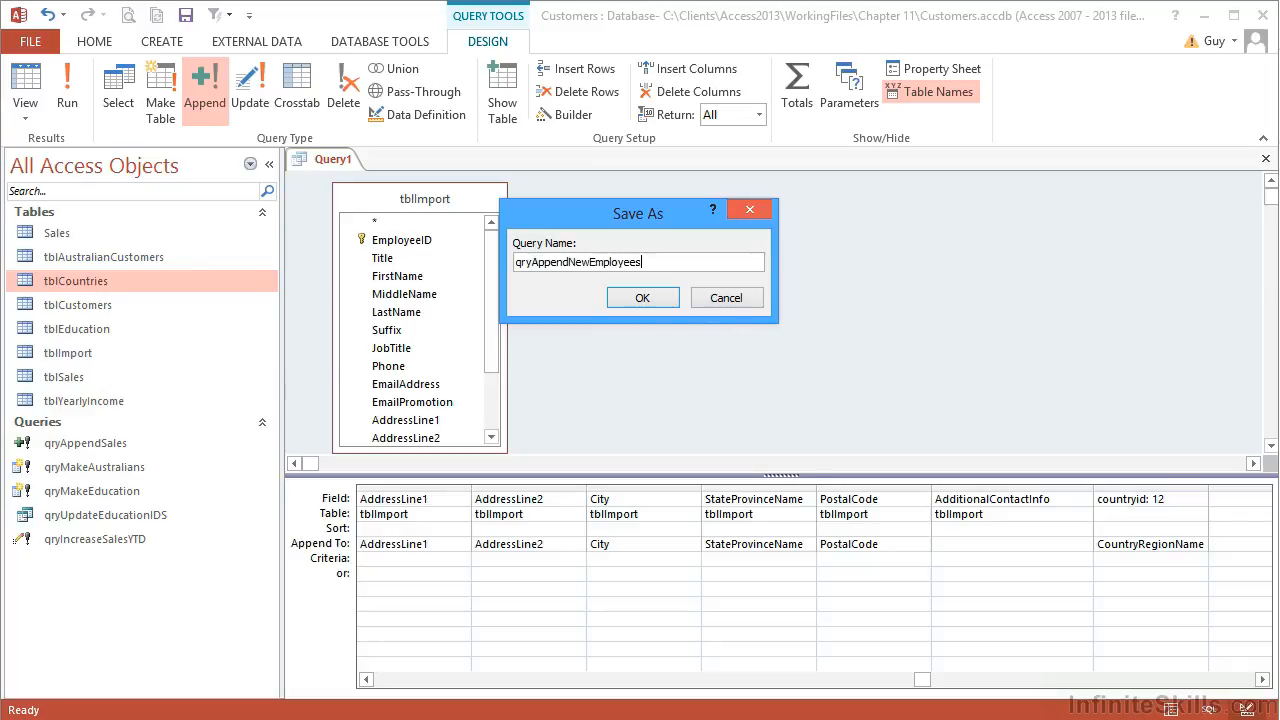
click(642, 300)
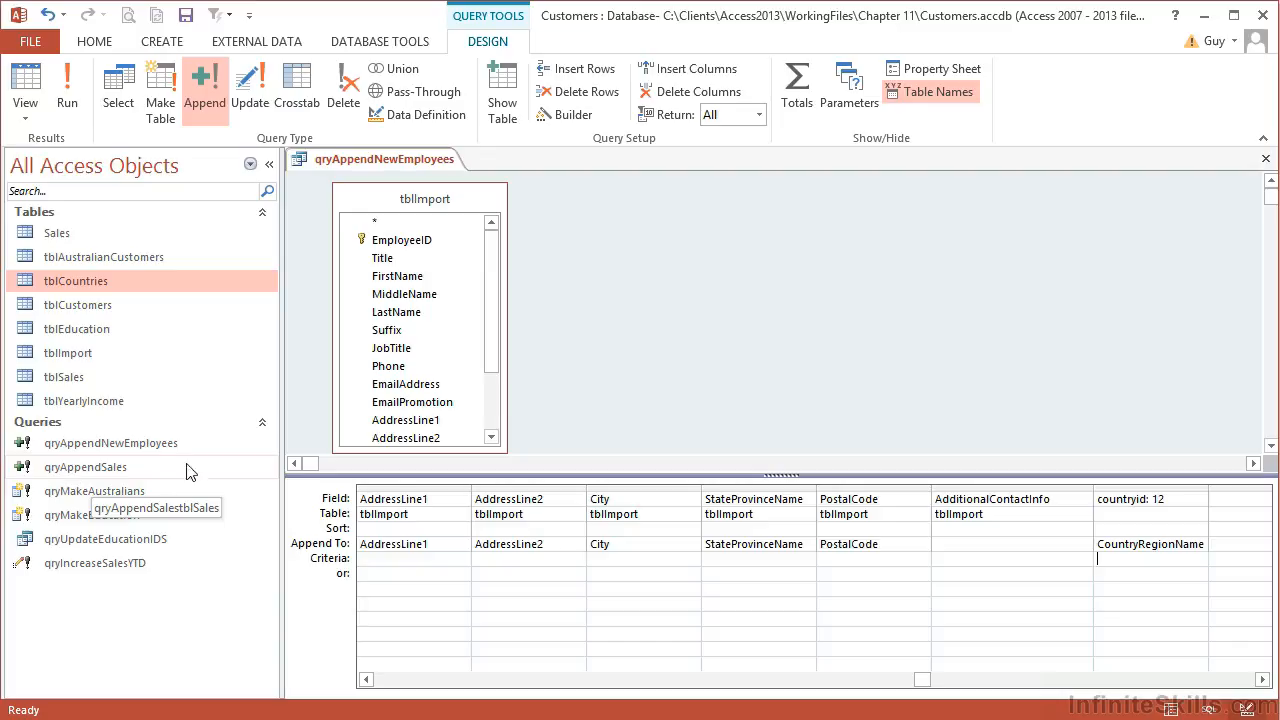
Run the append query, accepting the addition of the rows, and check the records in tblCustomers, closing the table again.
click(76, 88)
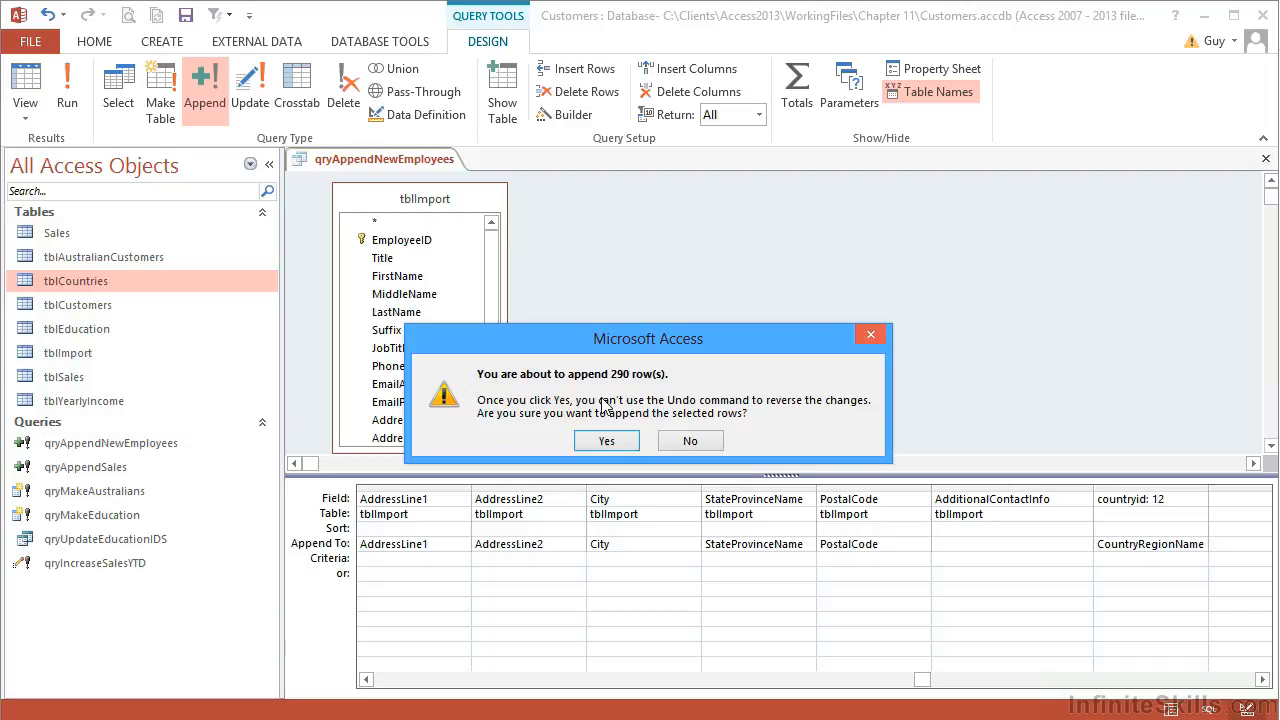
click(607, 441)
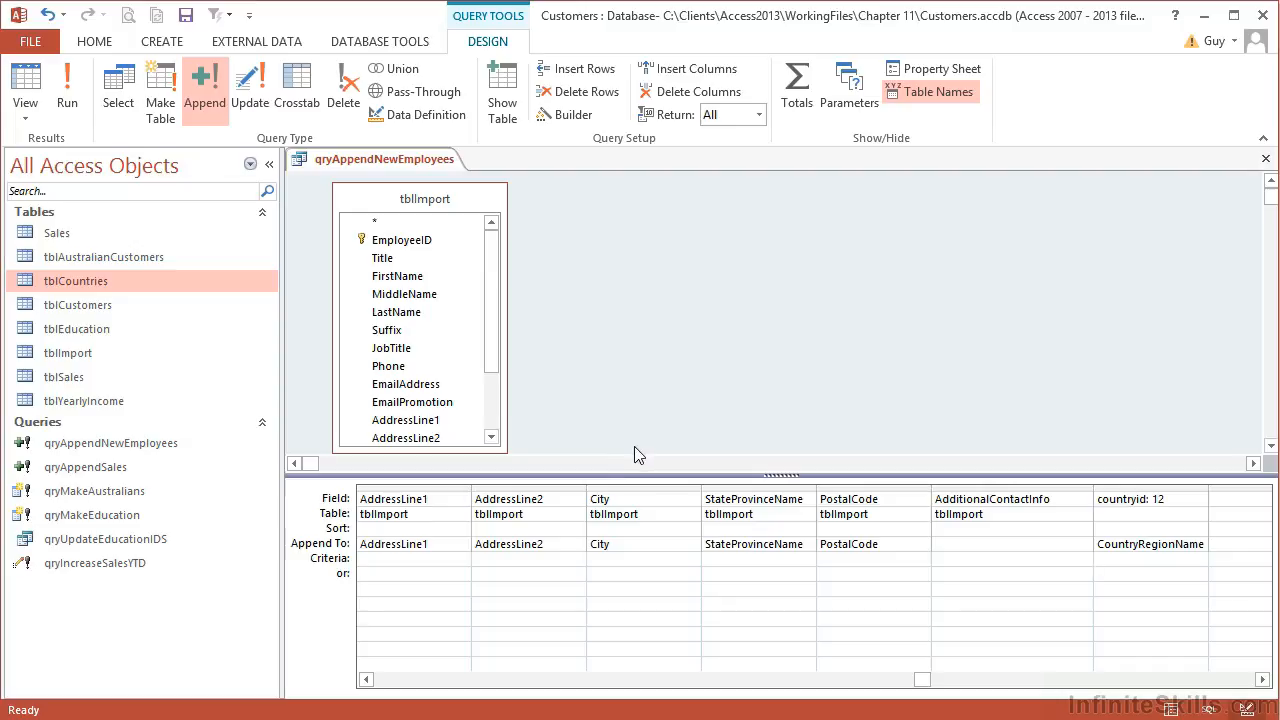
click(119, 304)
double_click(119, 304)
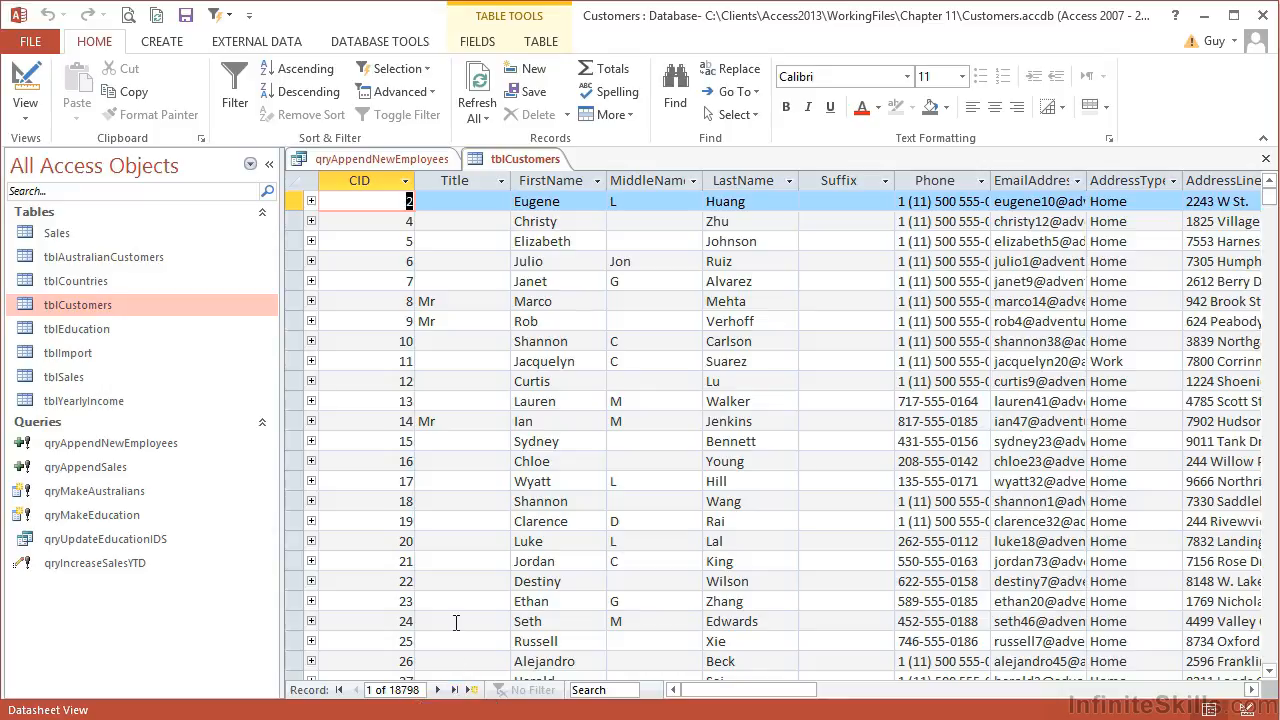
click(1265, 158)
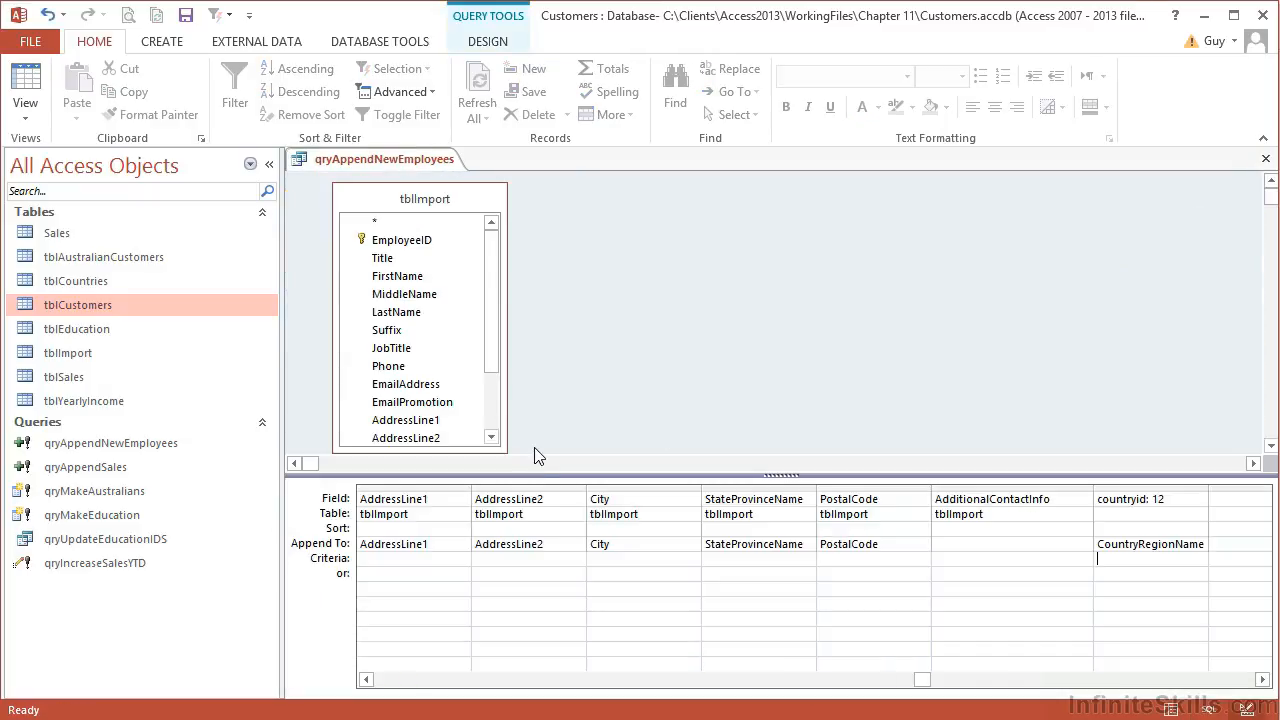